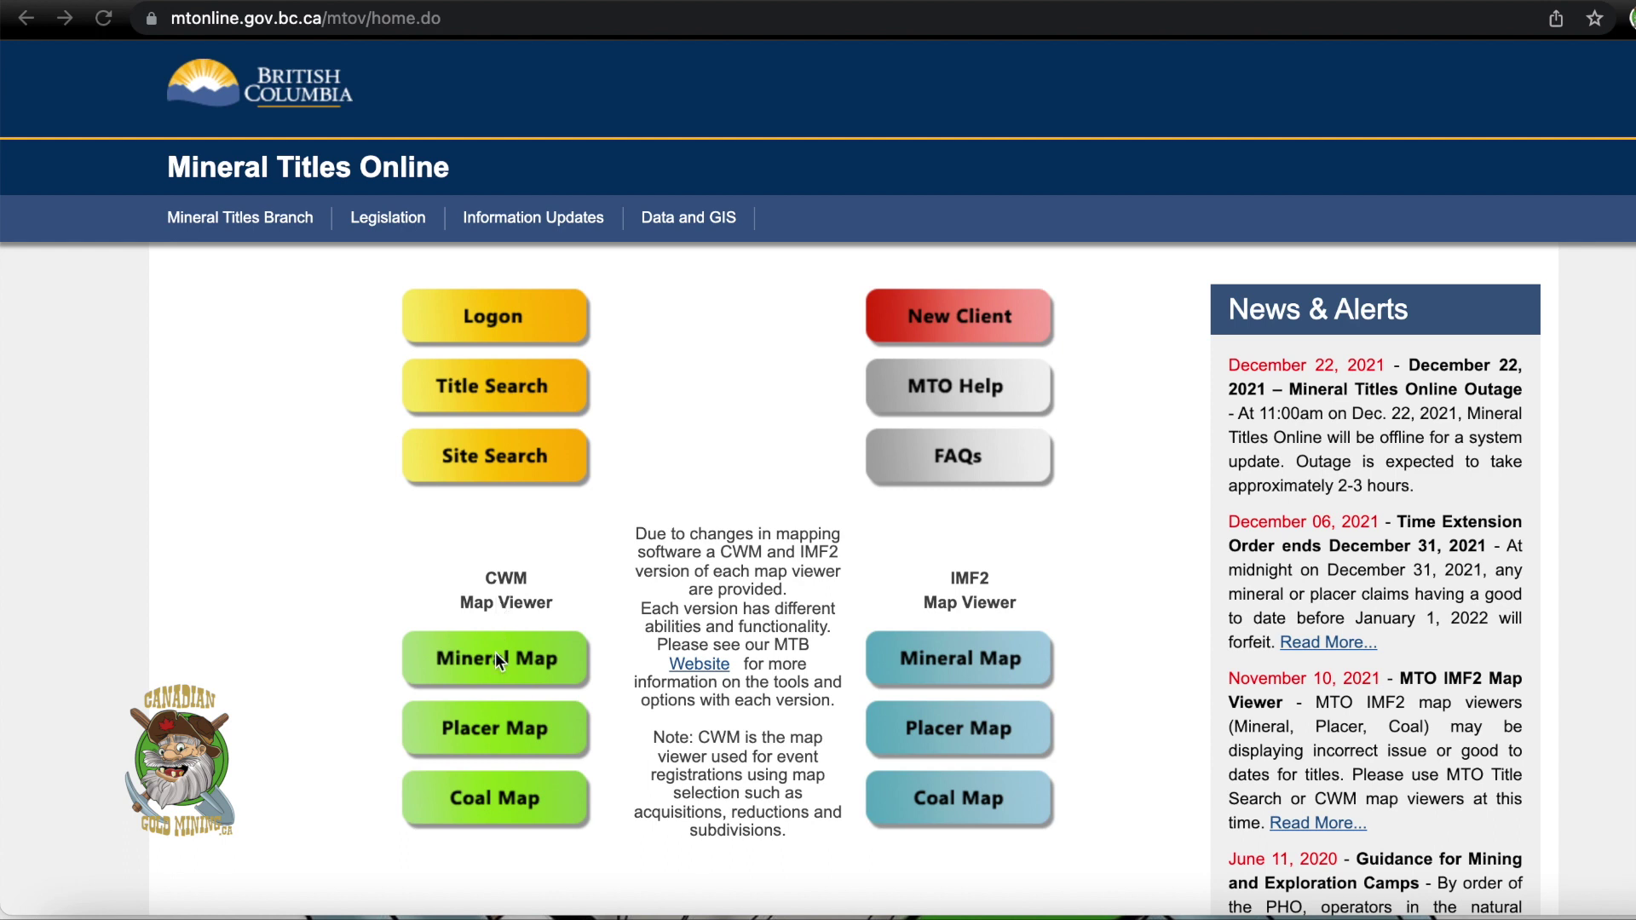
Open the CWM version of the Placer Map viewer and widen its window to show more of the map.
click(475, 731)
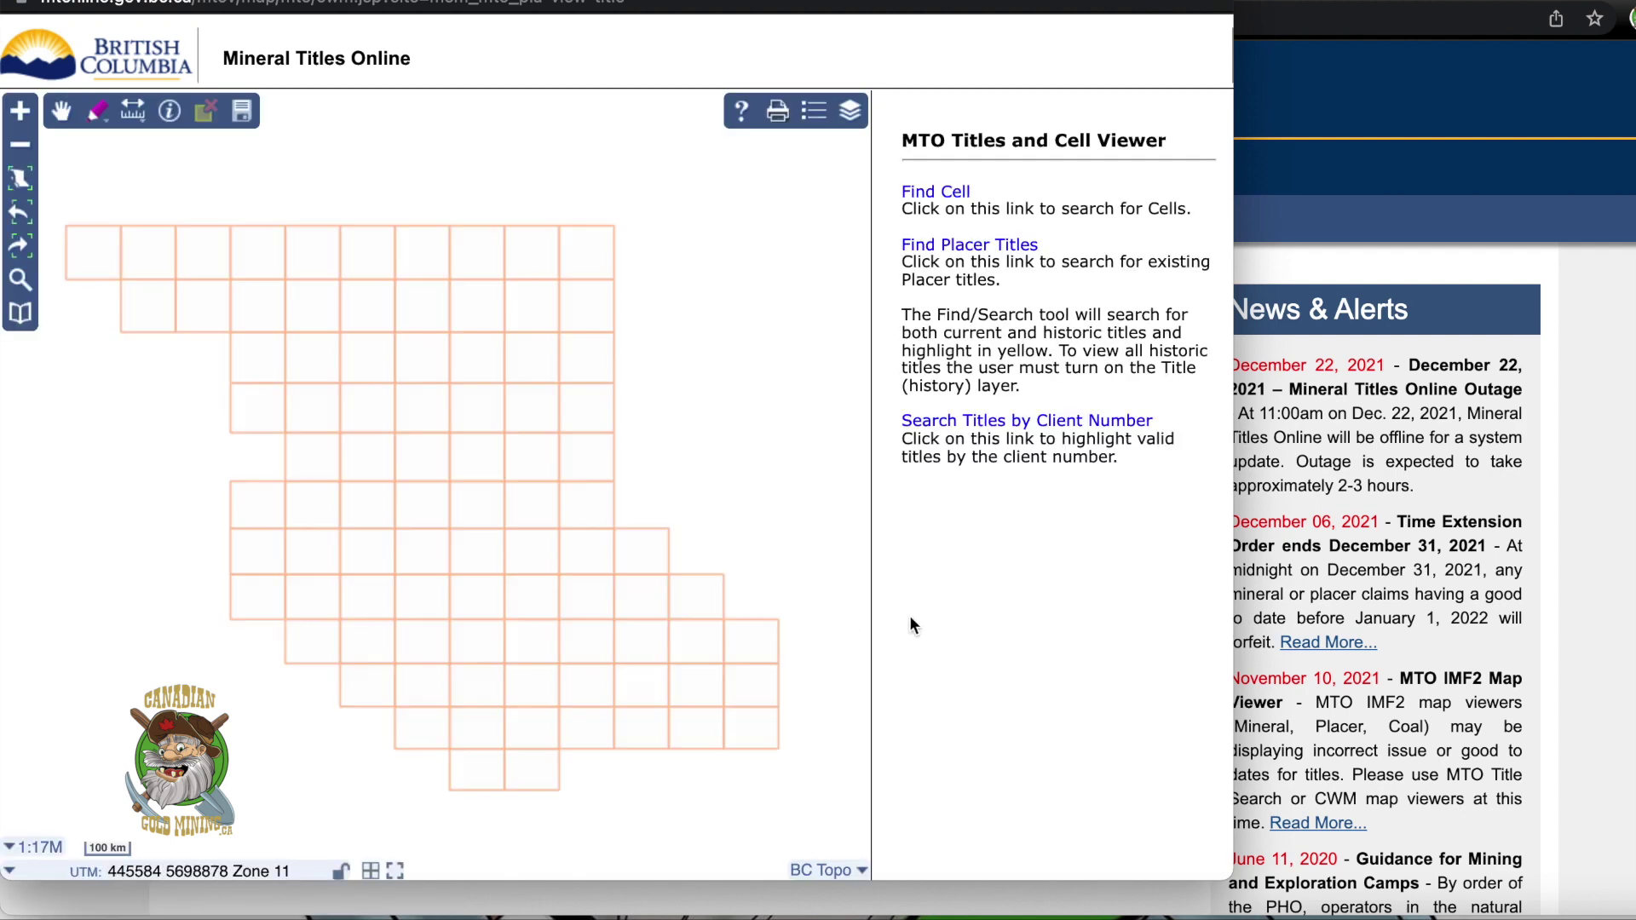
drag(1234, 426, 1632, 413)
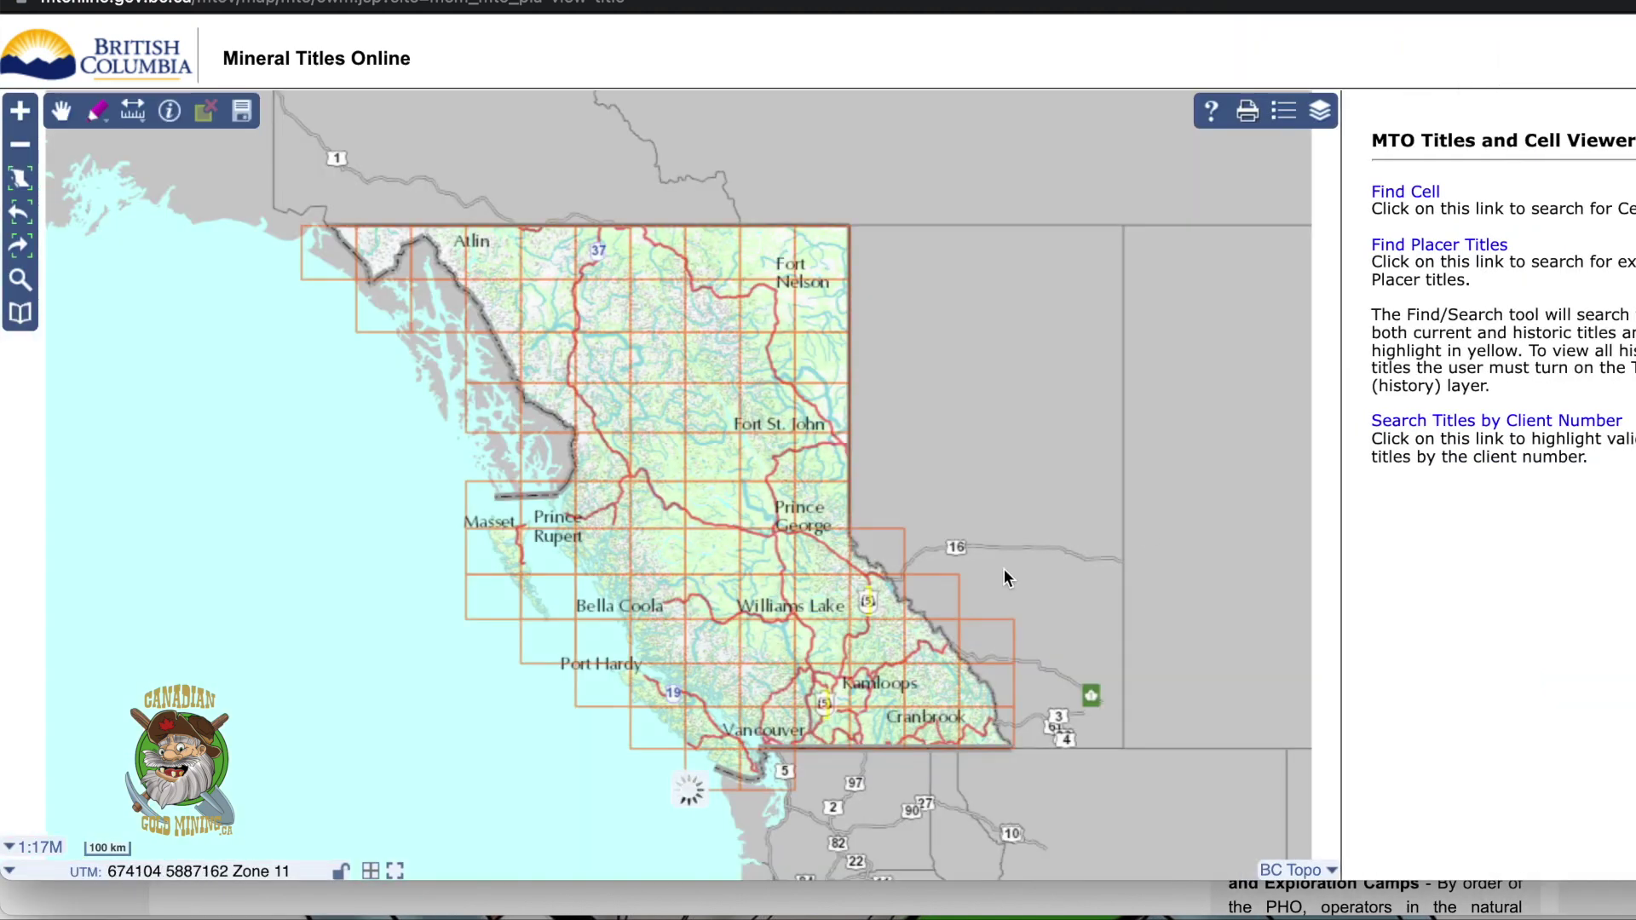
Examine the placer claims east of Quesnel down to individual title cells around mapsheet 093A081.
scroll(857, 660, up, 2)
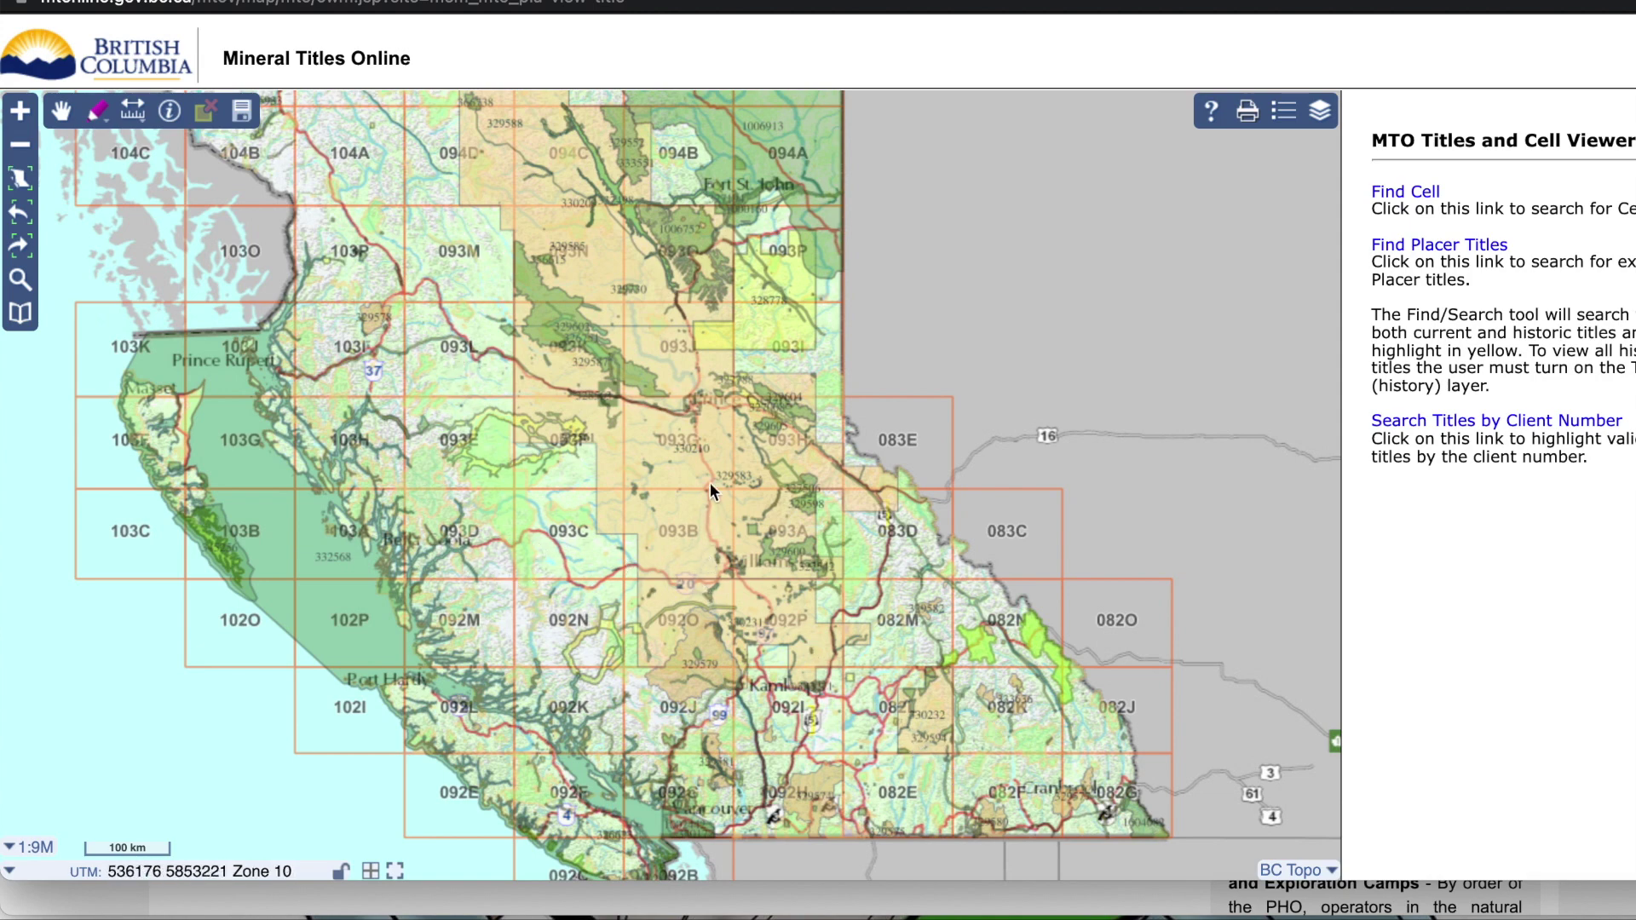
scroll(719, 482, up, 1)
scroll(721, 484, up, 1)
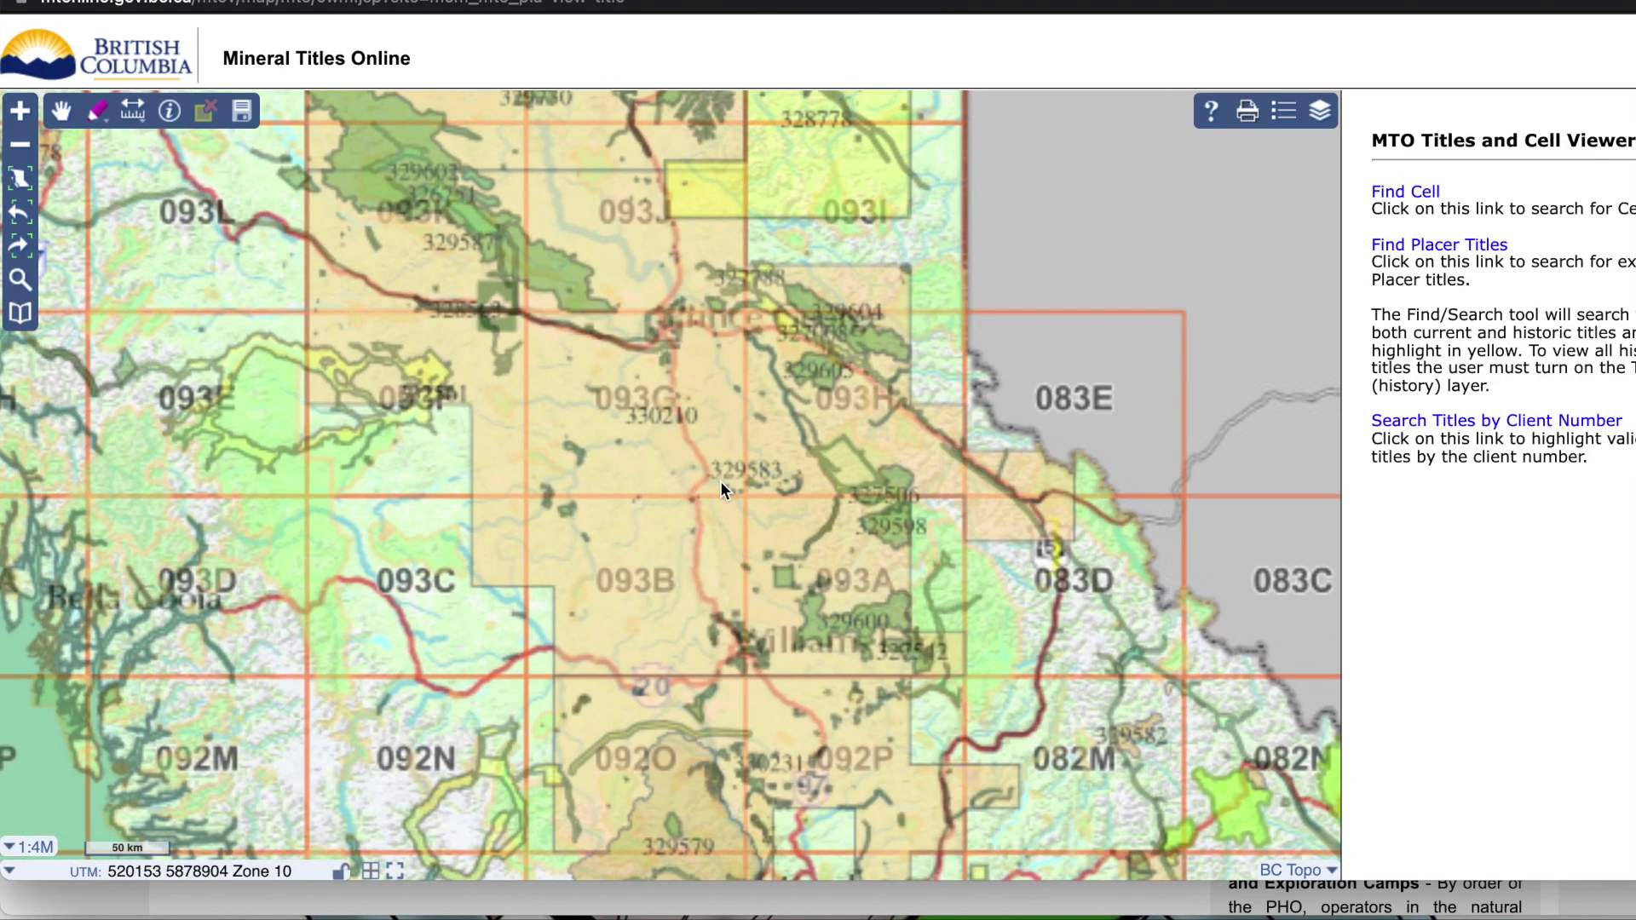
scroll(753, 498, up, 2)
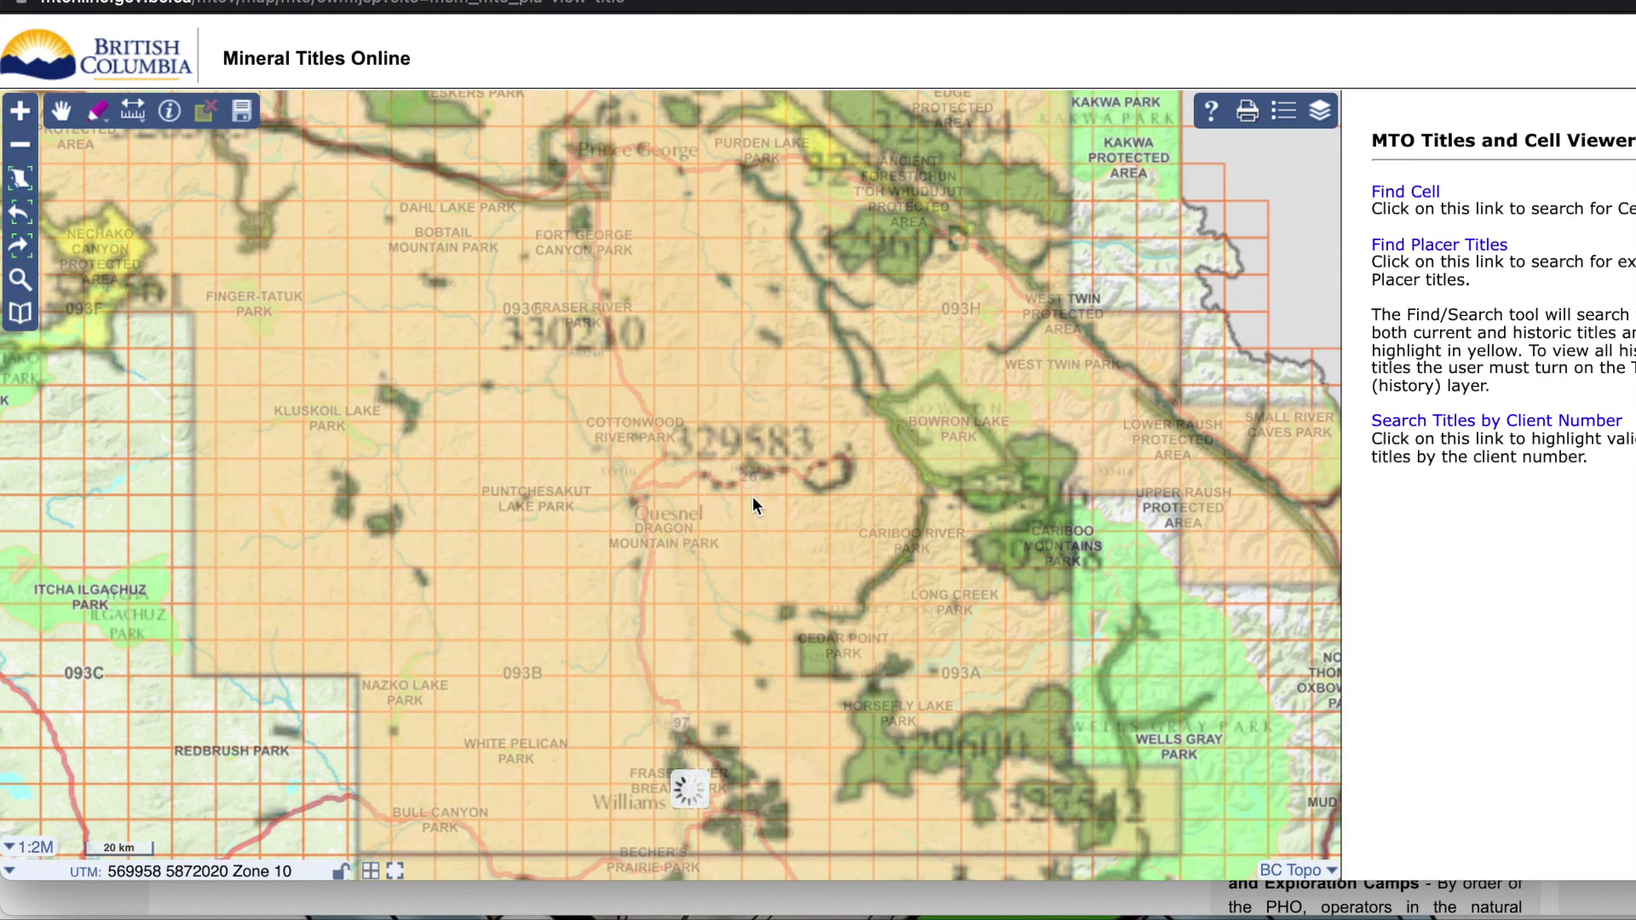
scroll(753, 499, up, 1)
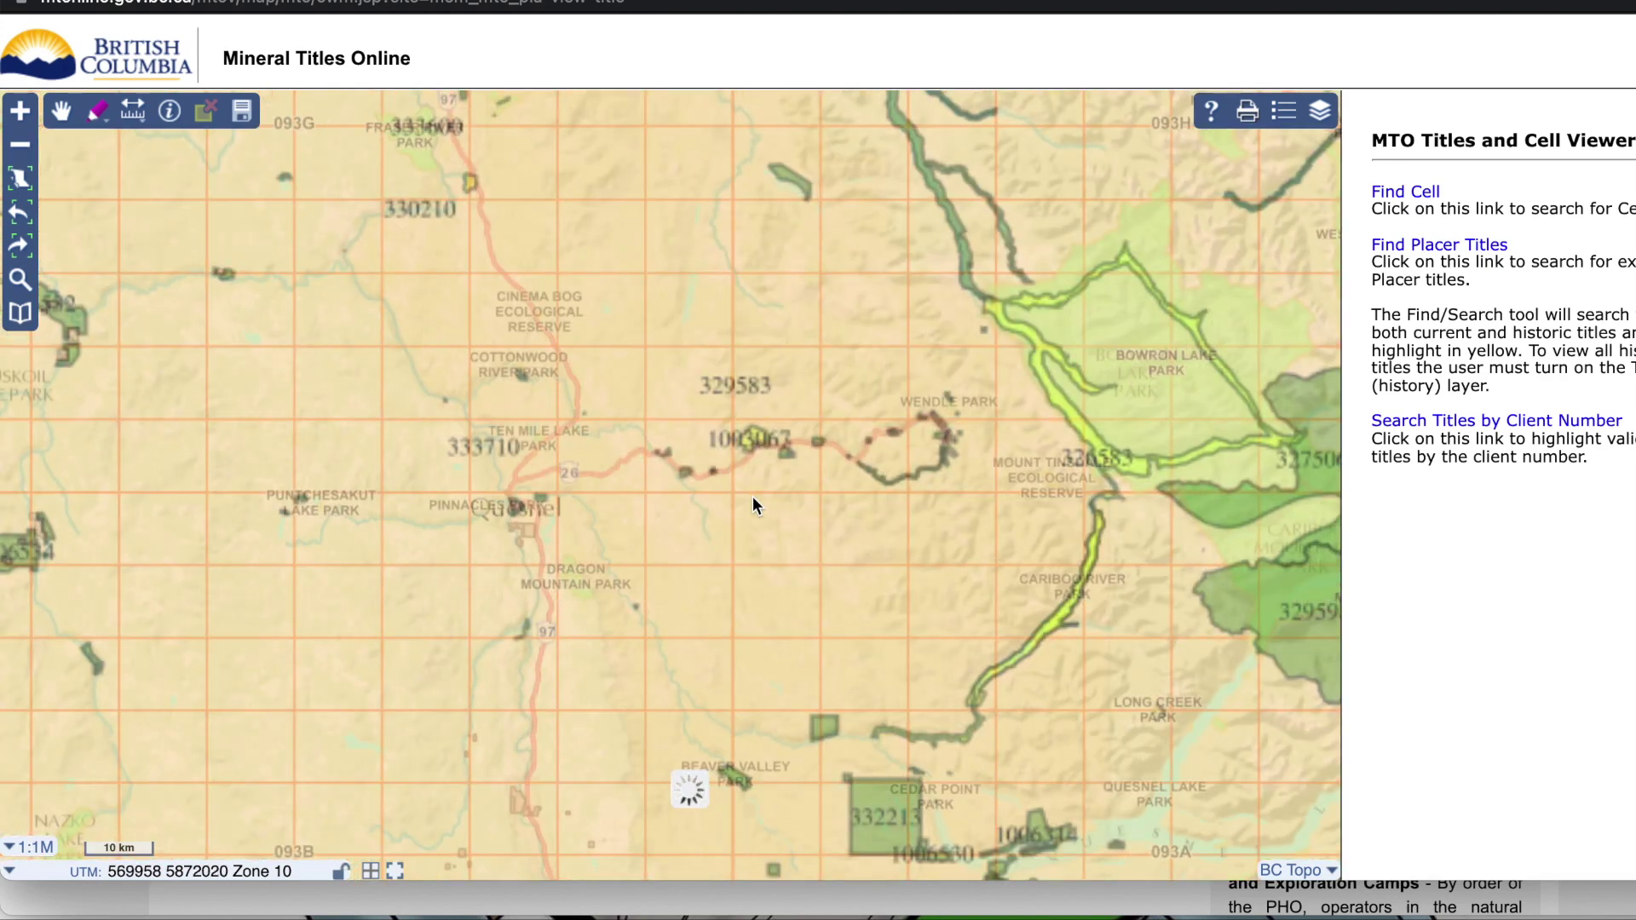
scroll(761, 560, up, 1)
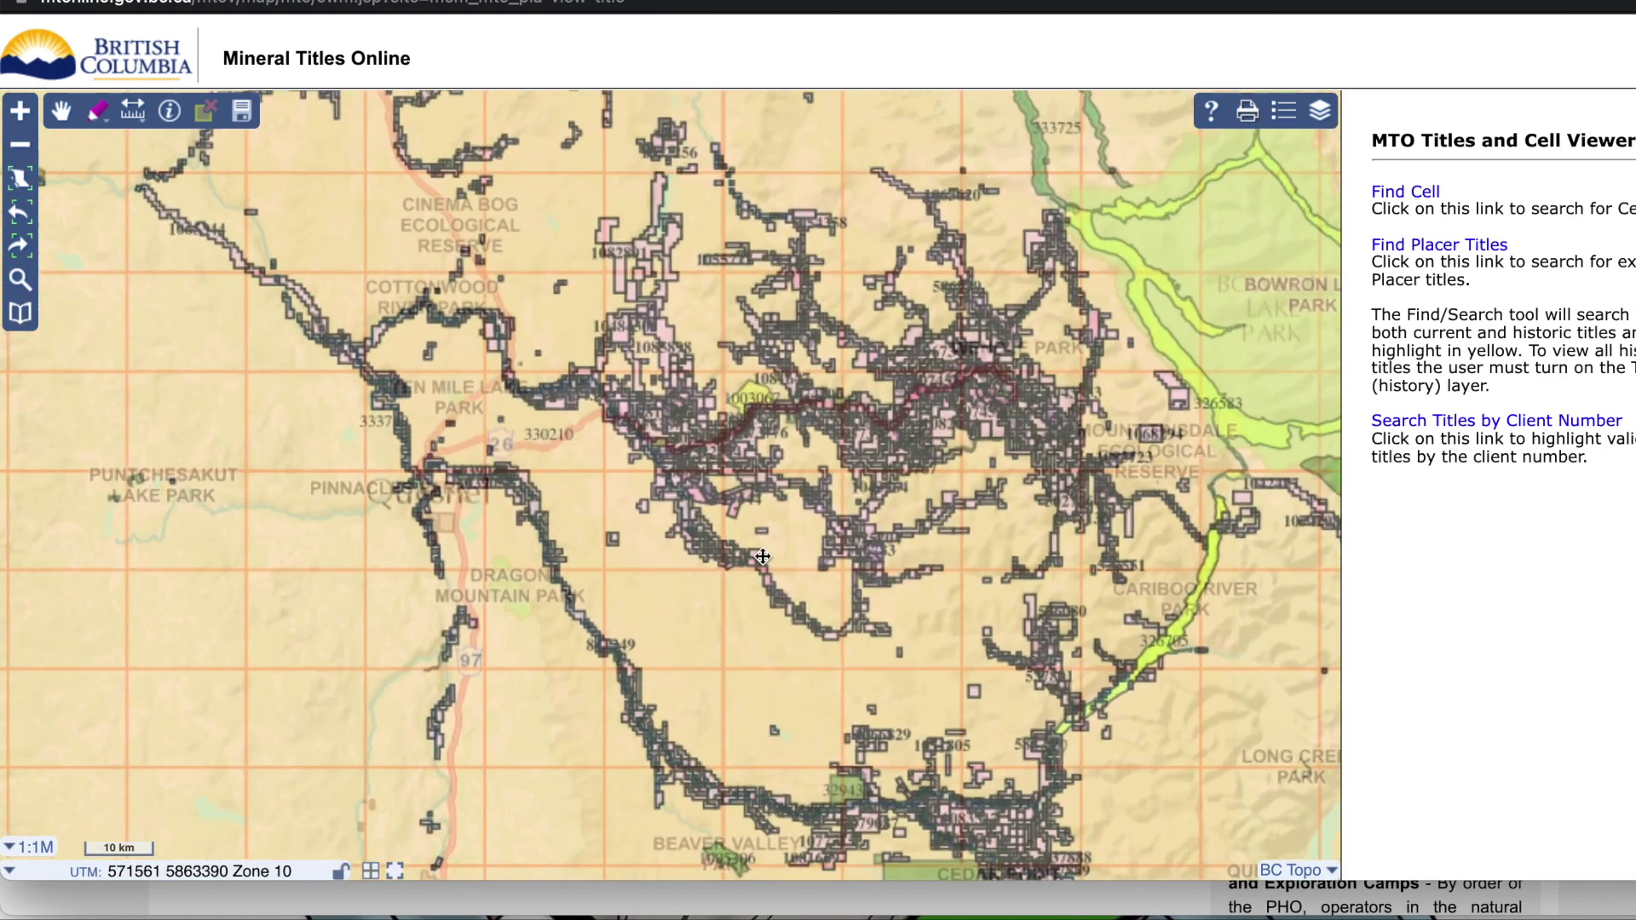
scroll(762, 557, up, 1)
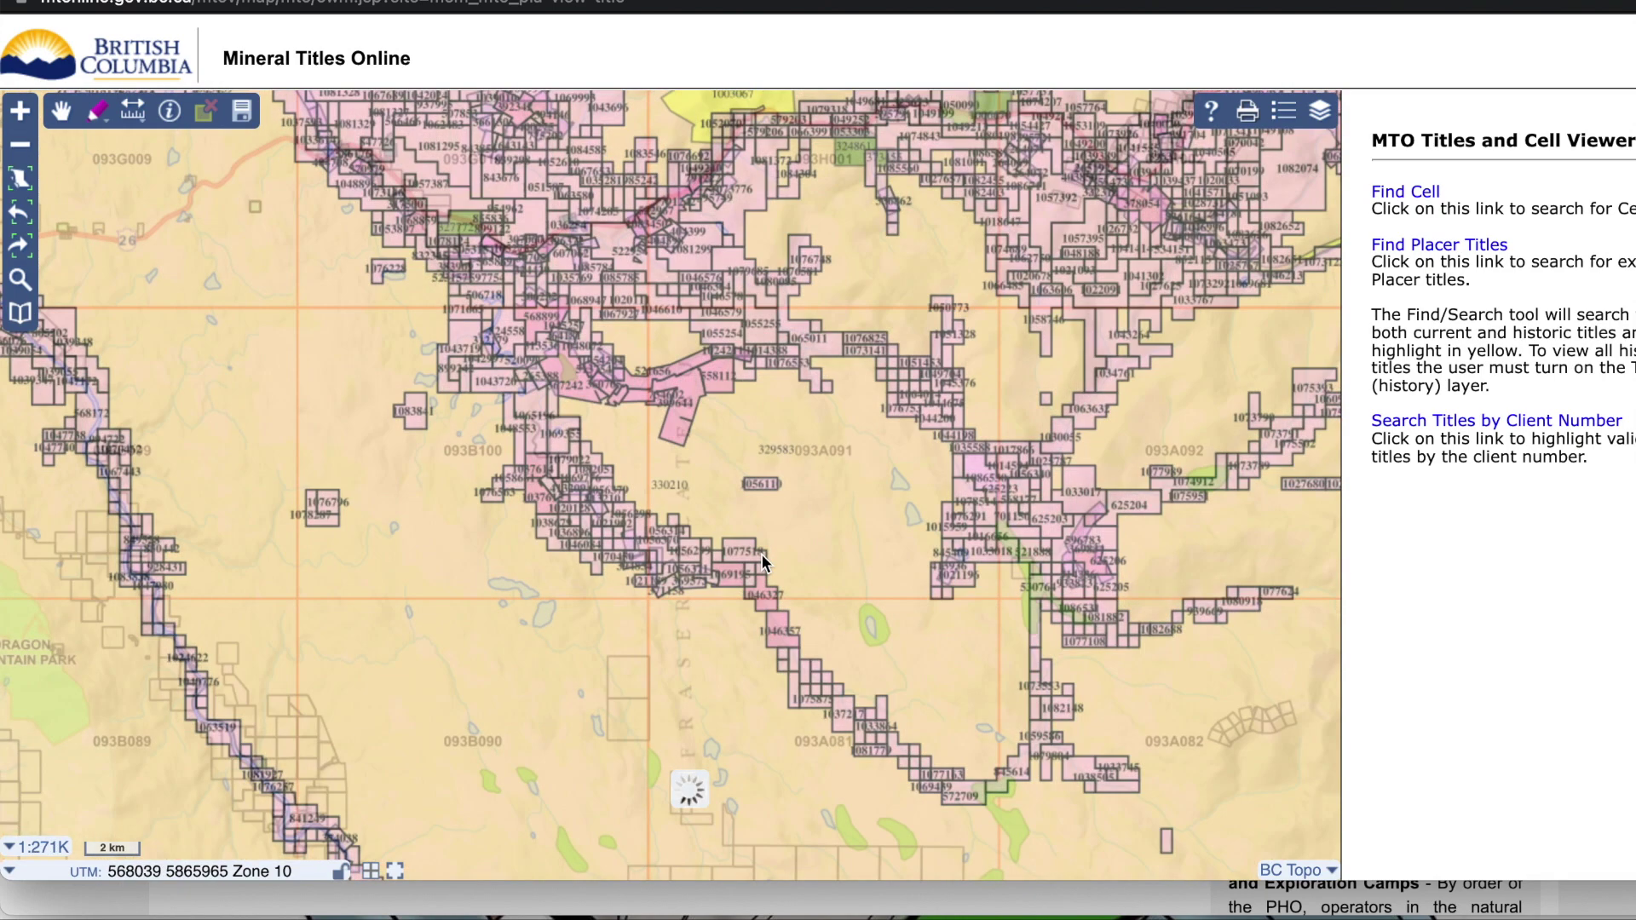
scroll(893, 708, up, 1)
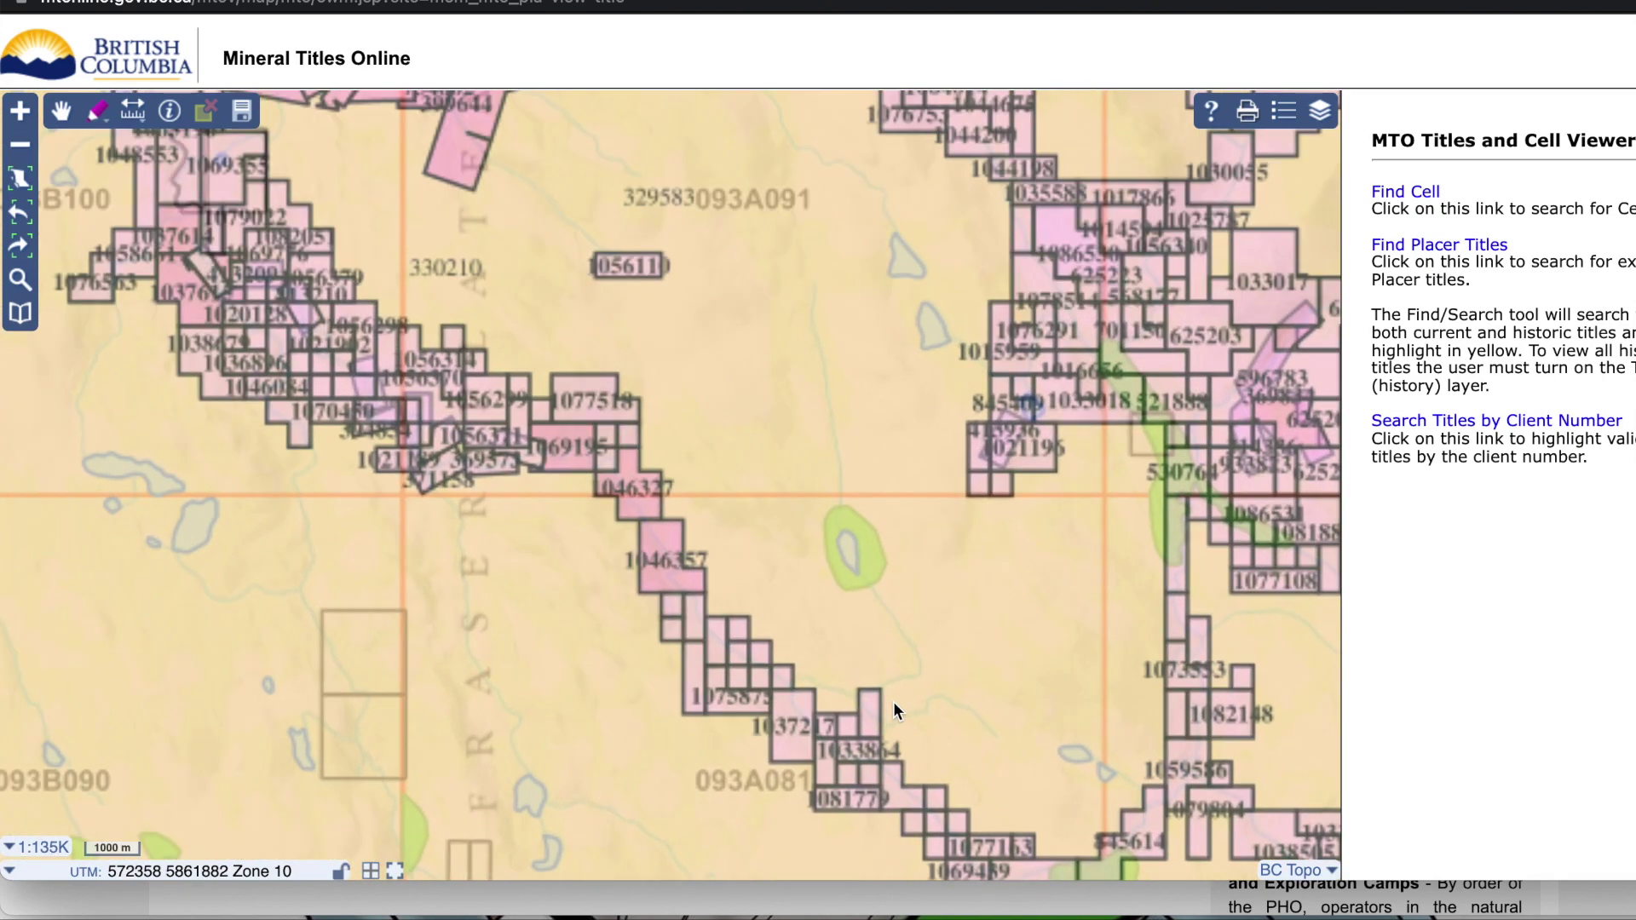
scroll(924, 703, up, 1)
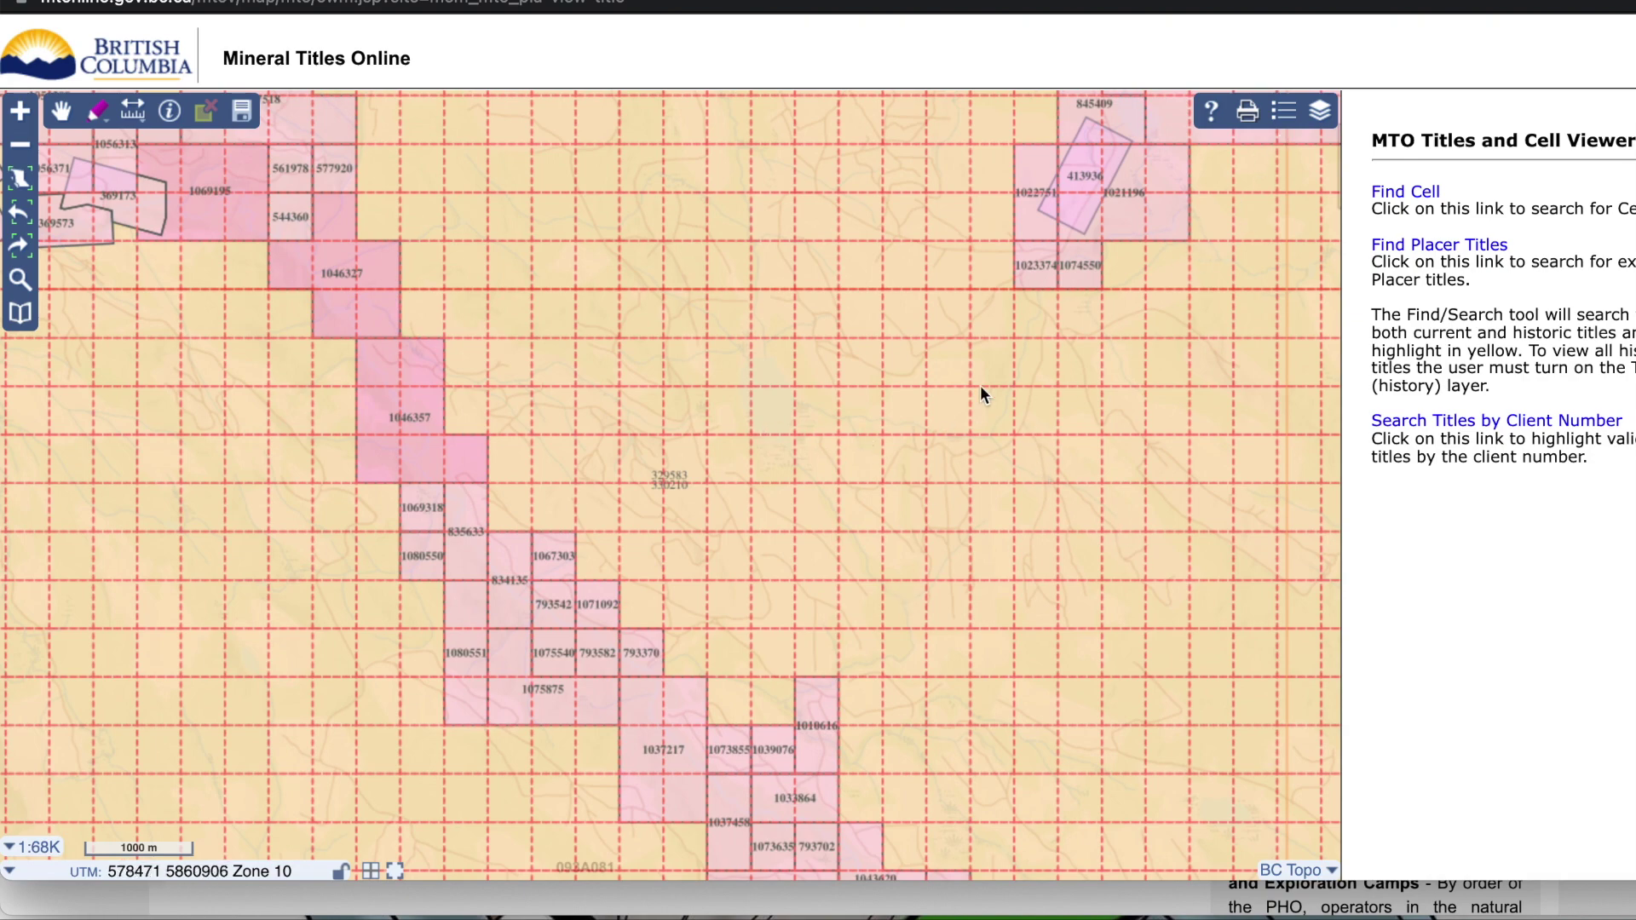
Hide the MTO Grid layer and show the Title (history) layer on the placer map.
click(1323, 112)
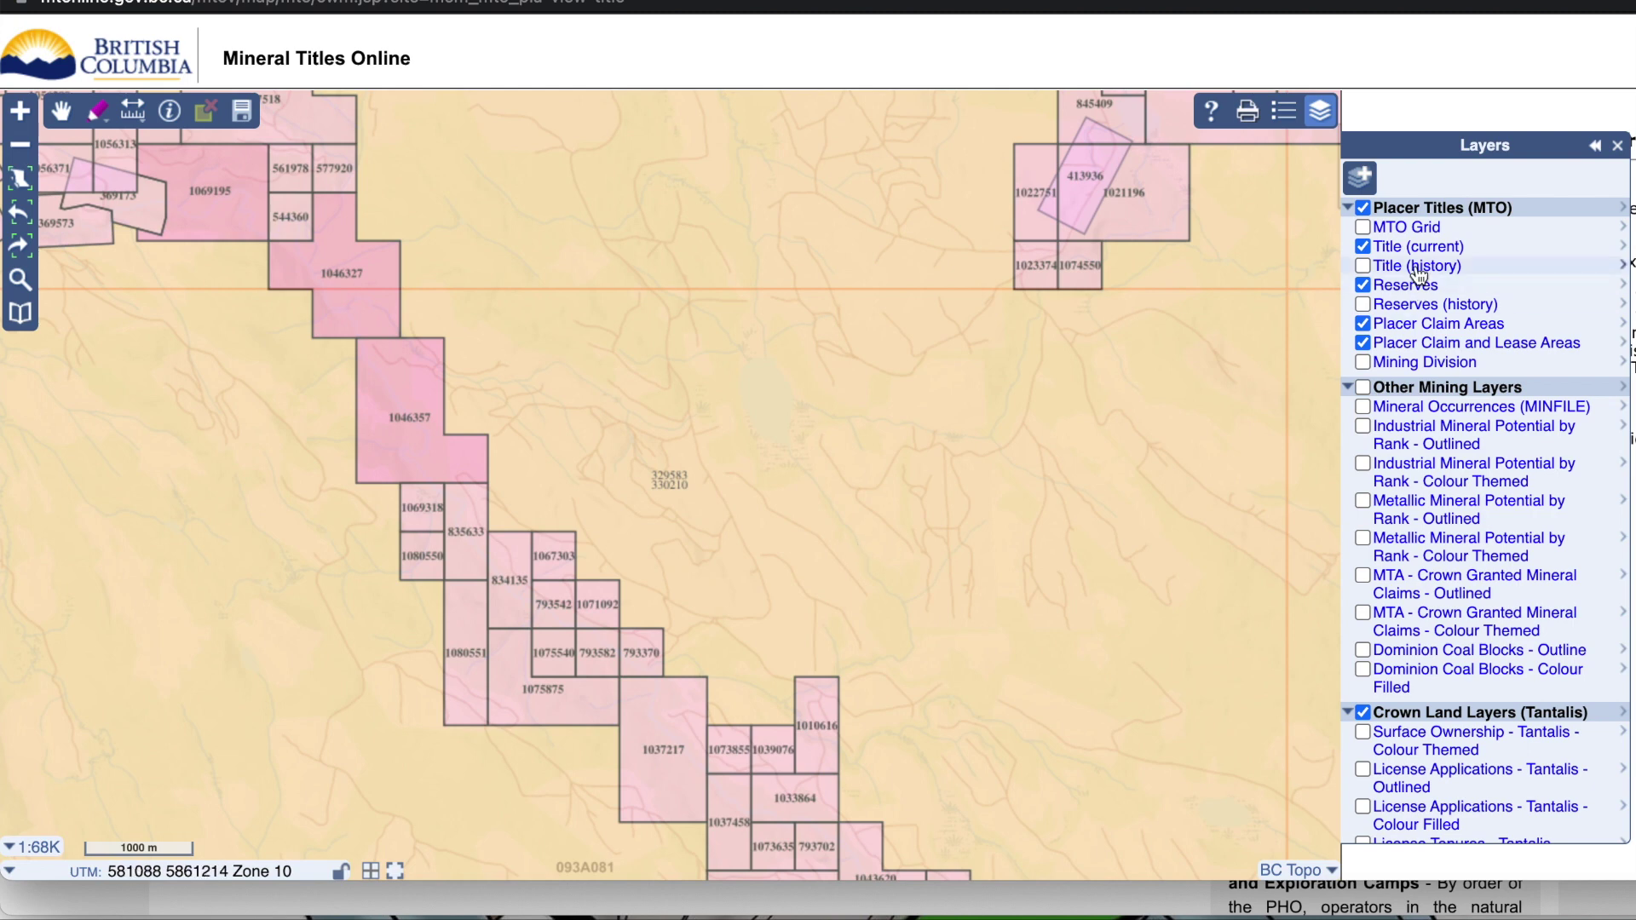
click(1365, 265)
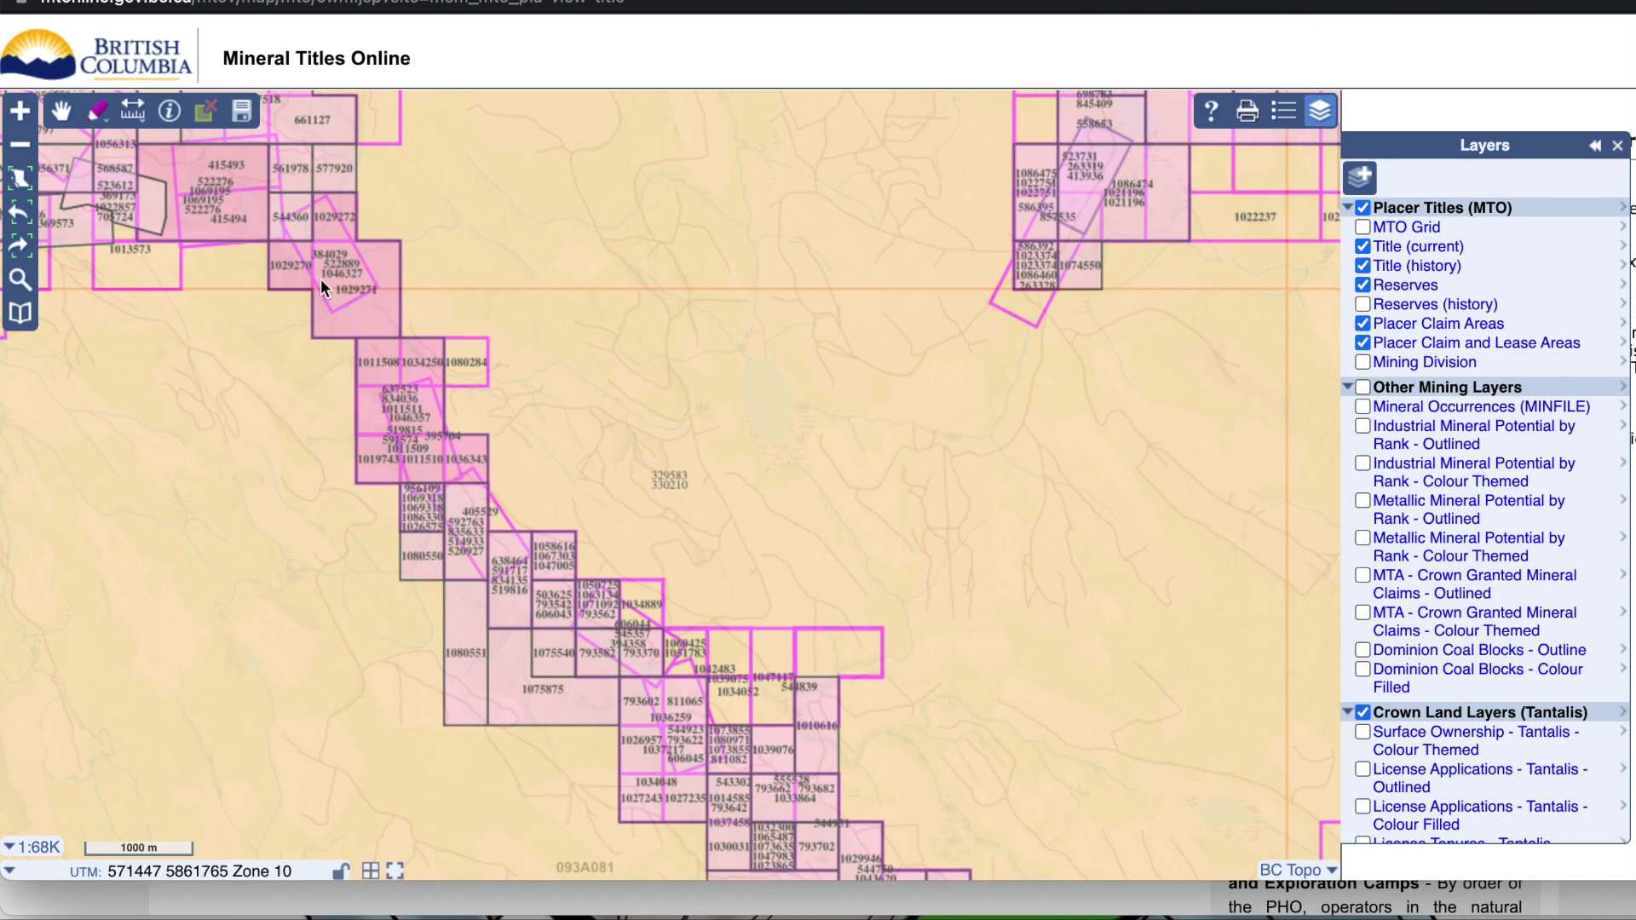
Identify all layers at the empty historic title cell beside the current claims and view the details of historic title 544951.
click(174, 115)
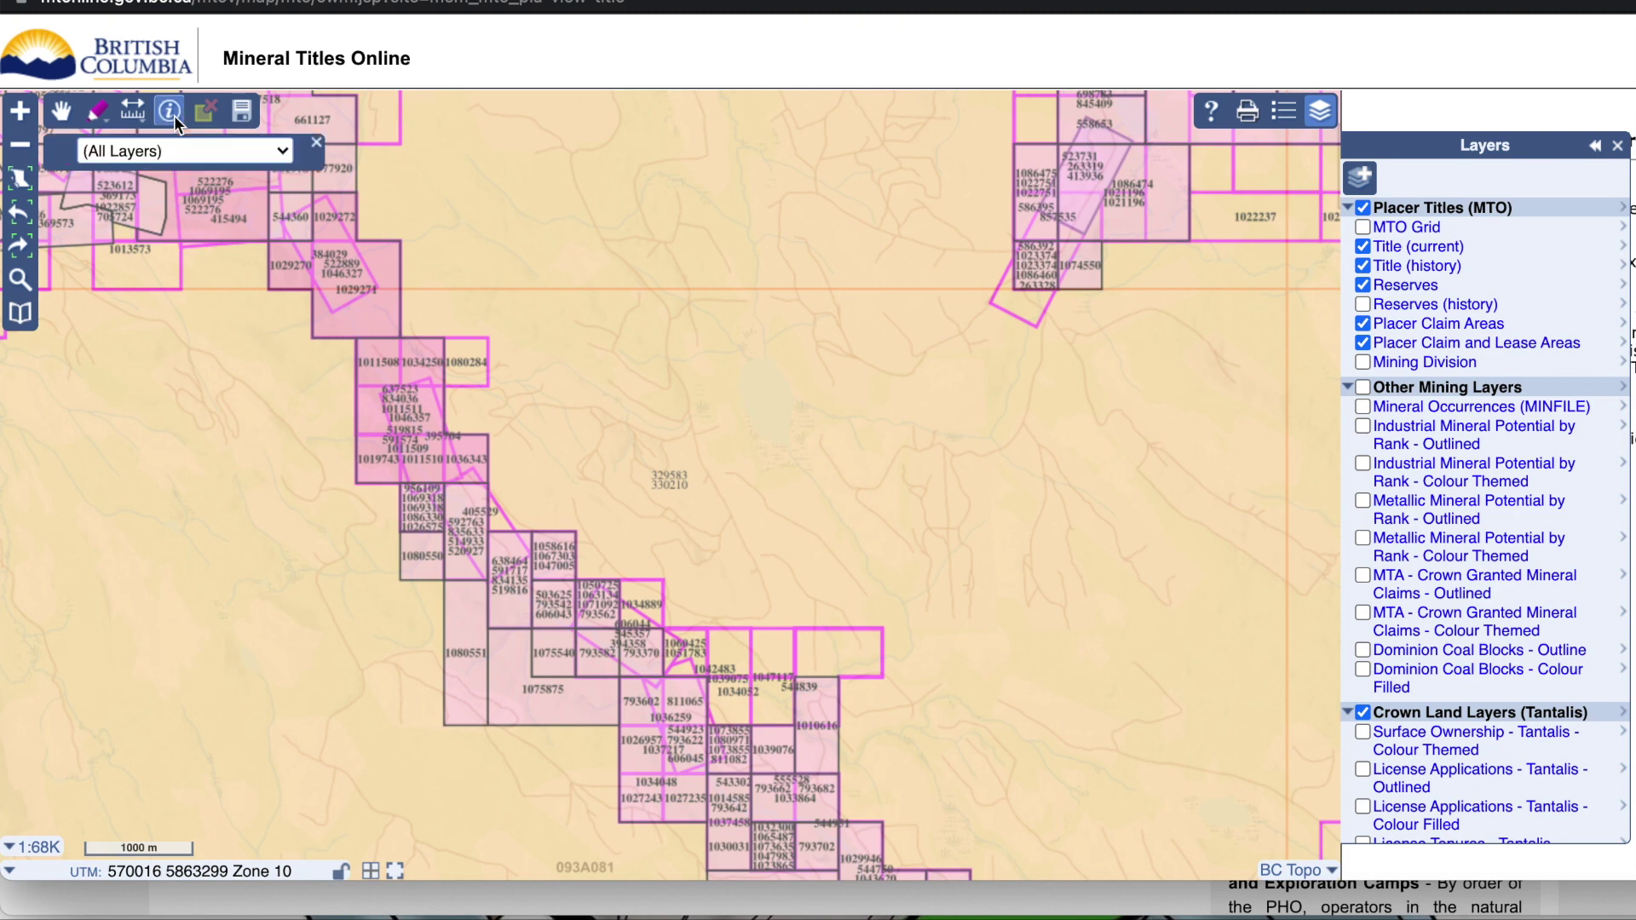
click(841, 649)
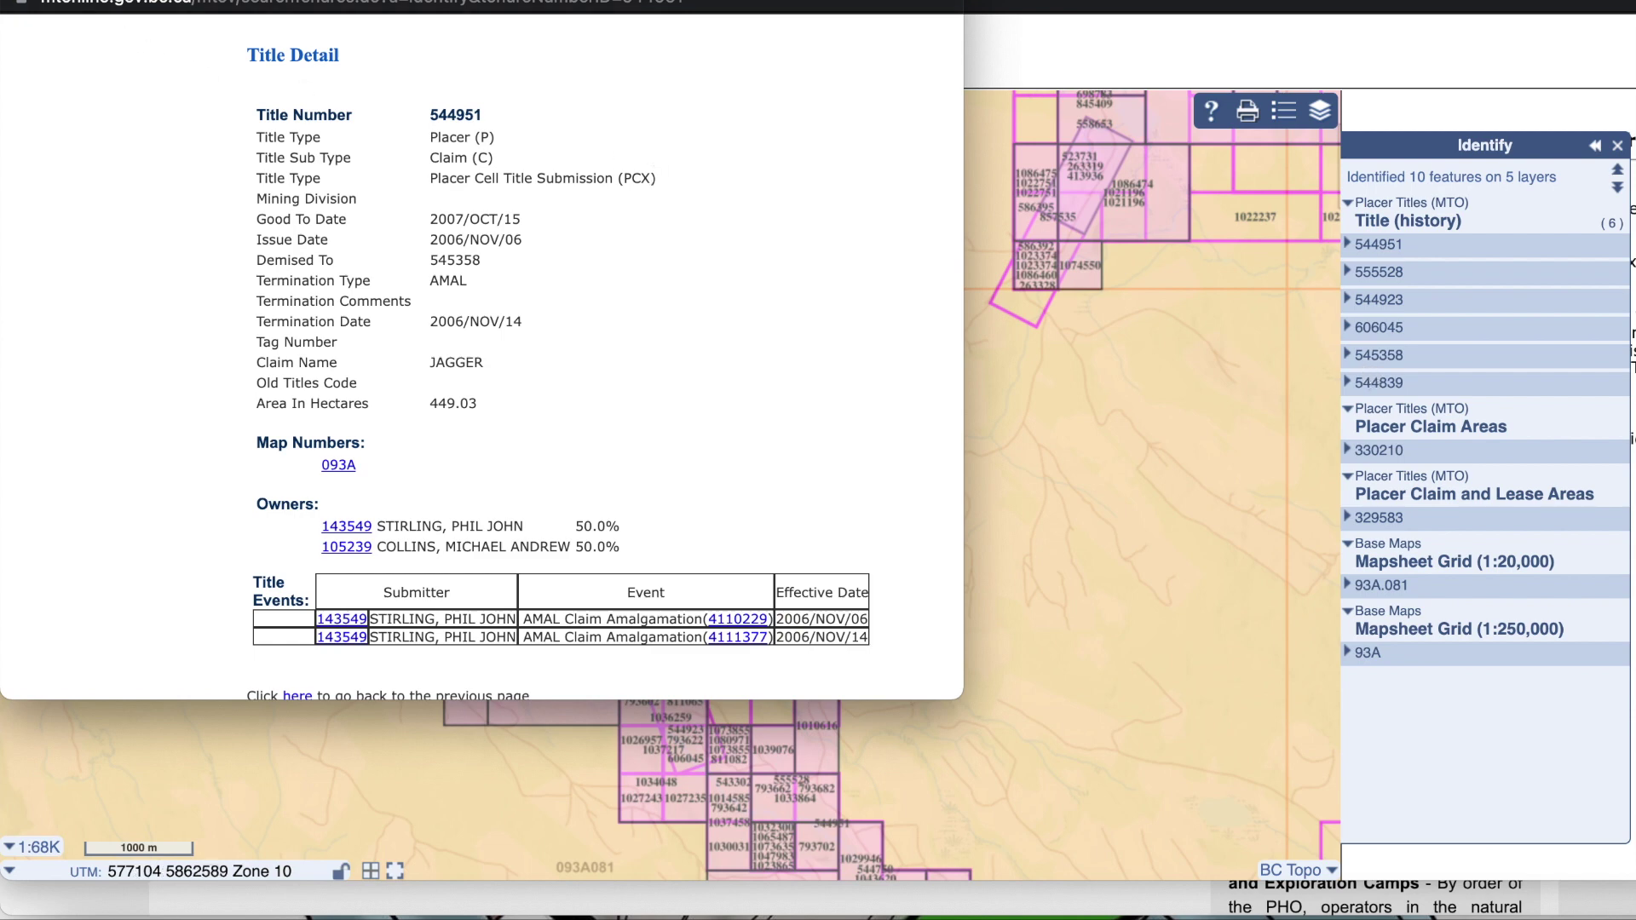
key(super+w)
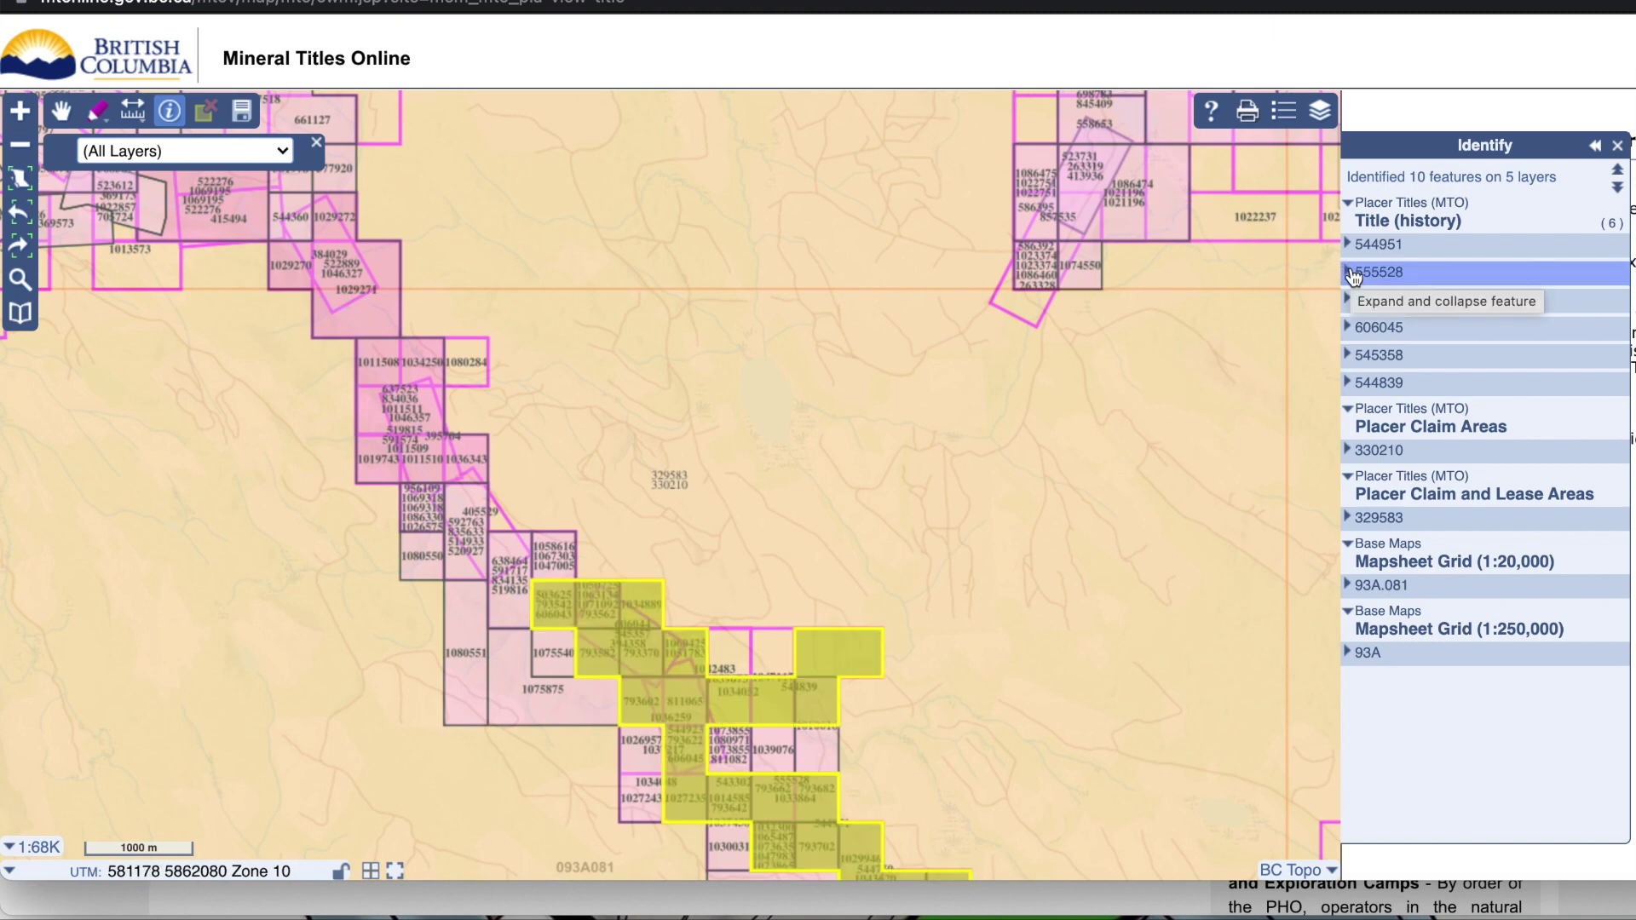
View the title details of historic title 606045 from the identified features and return to the map.
click(1349, 334)
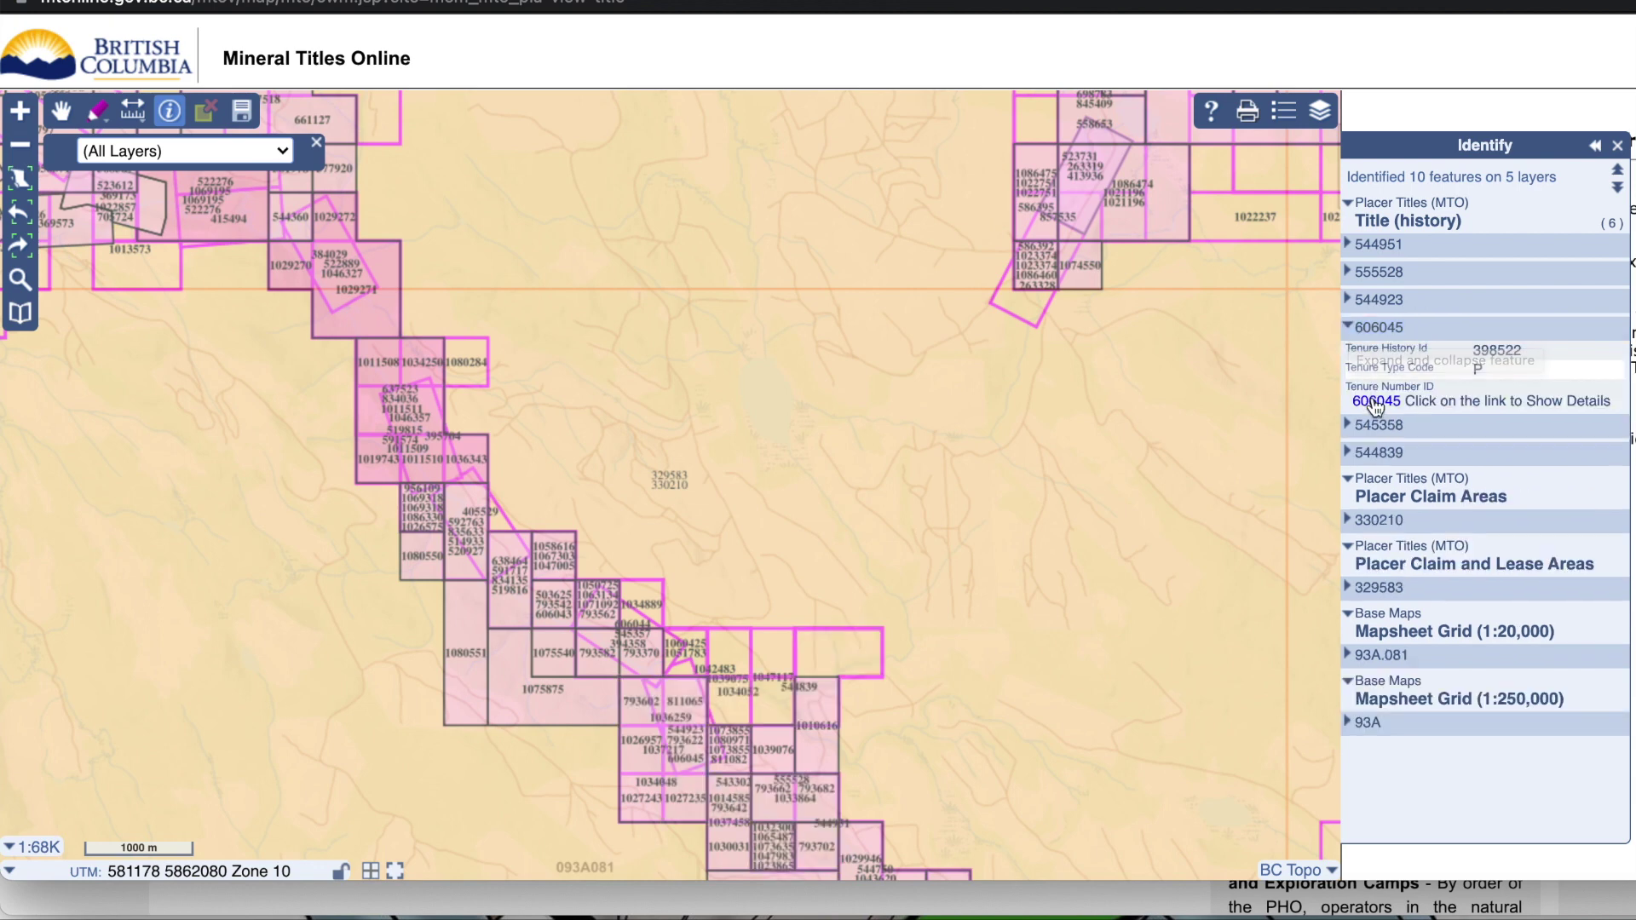
key(super+w)
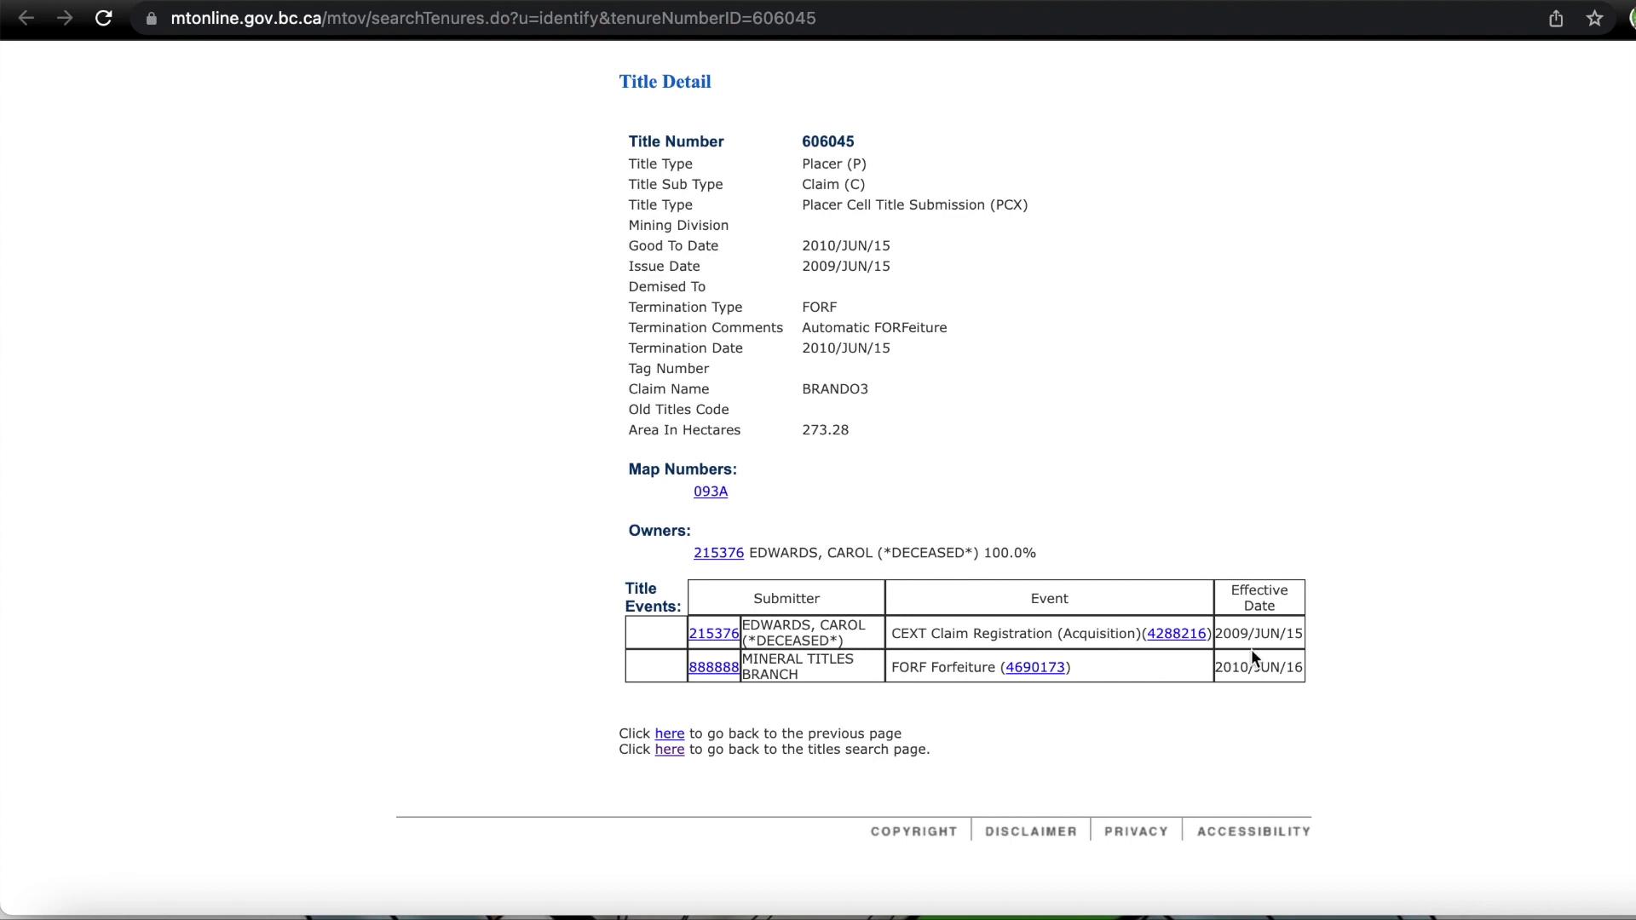
click(669, 736)
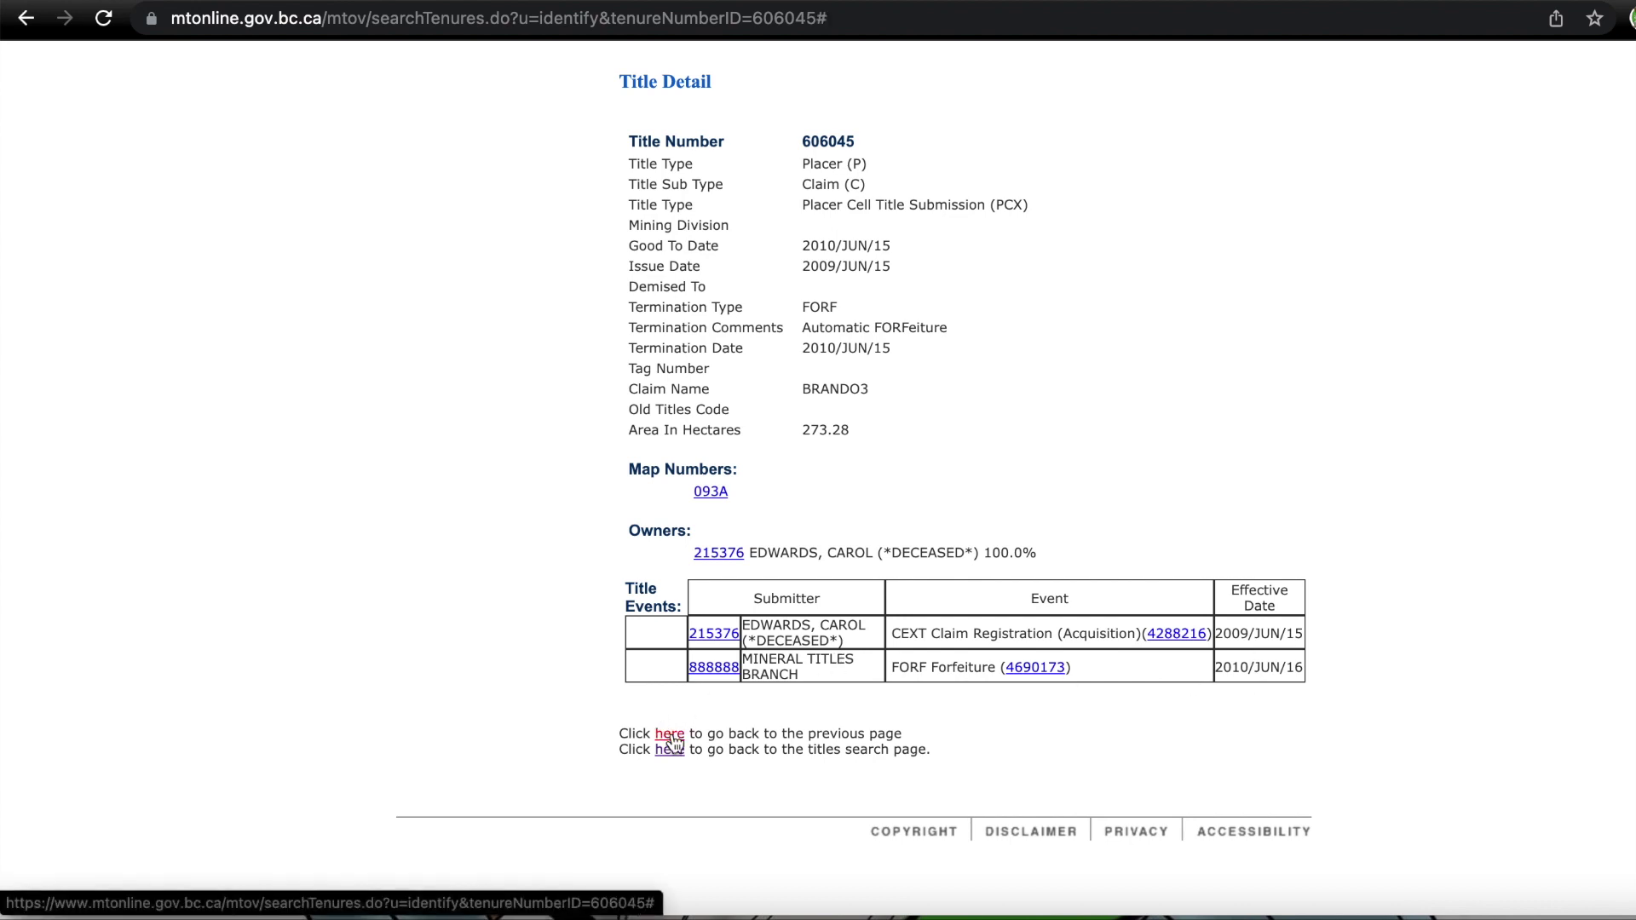
click(26, 18)
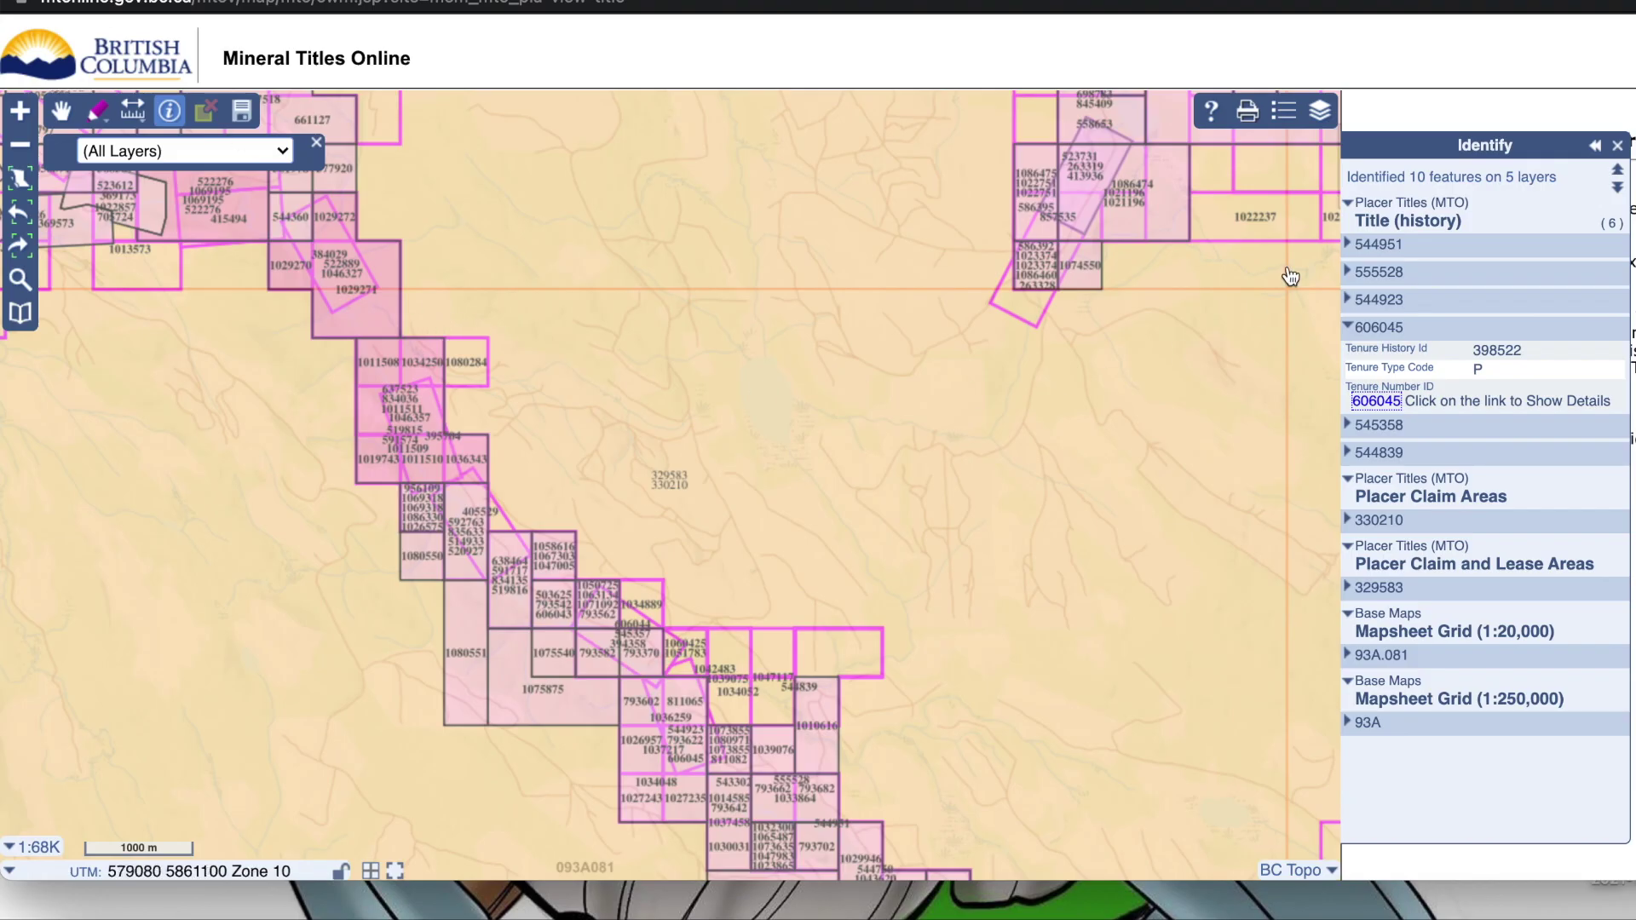
Hide the Title (history), Placer Claim Areas and Placer Claim and Lease Areas layers, and show Mineral Occurrences (MINFILE).
click(1320, 115)
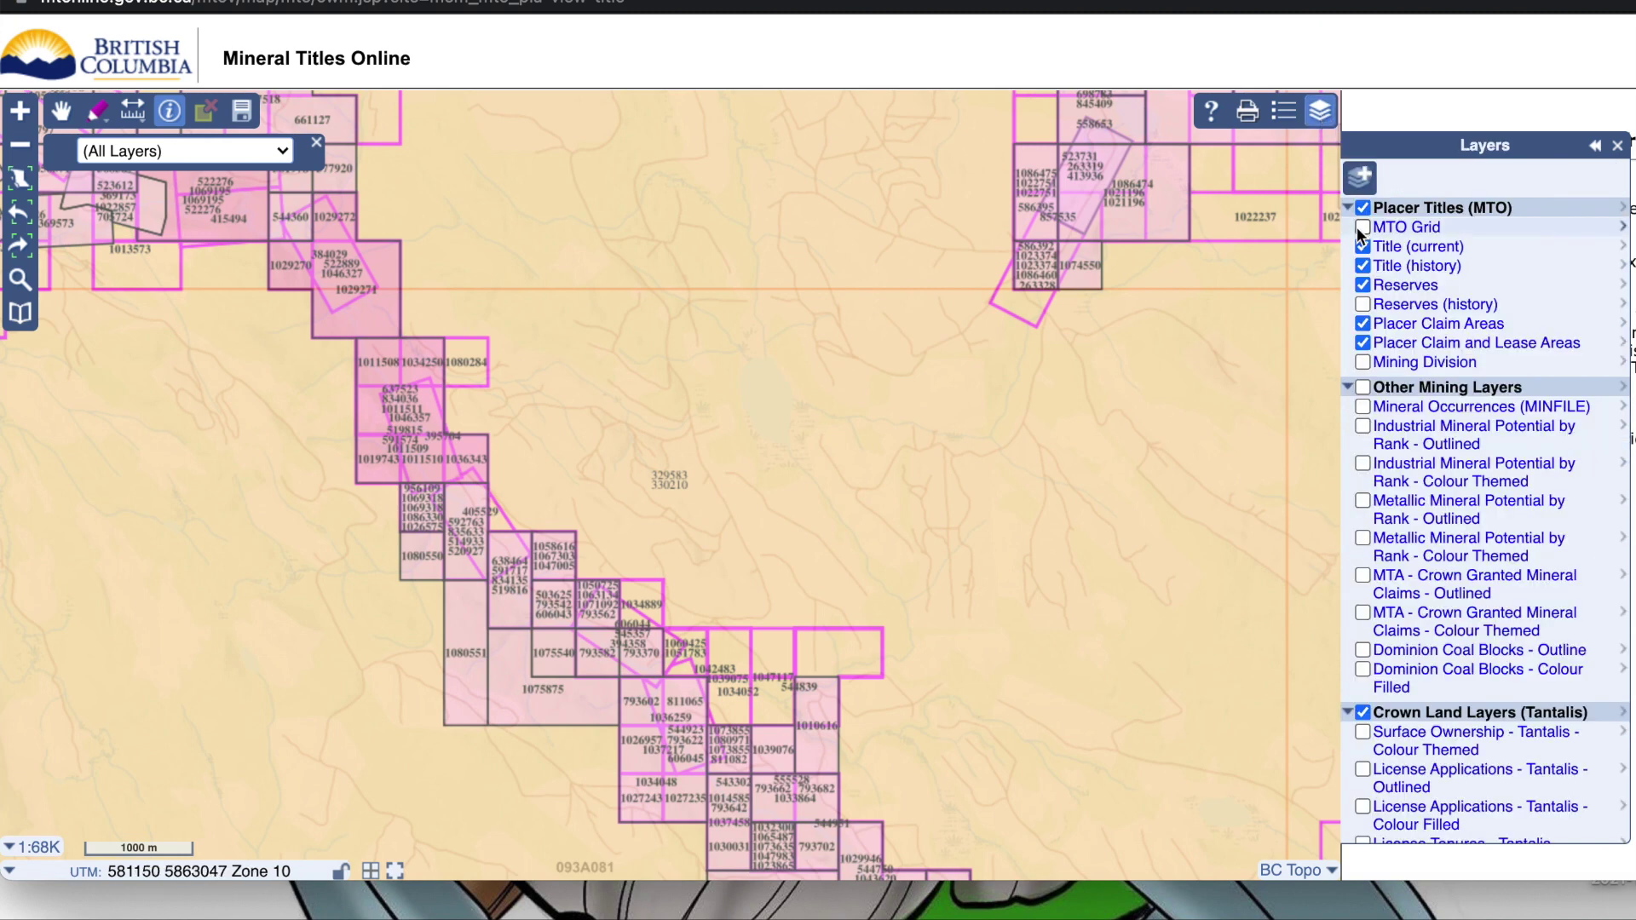
click(1362, 264)
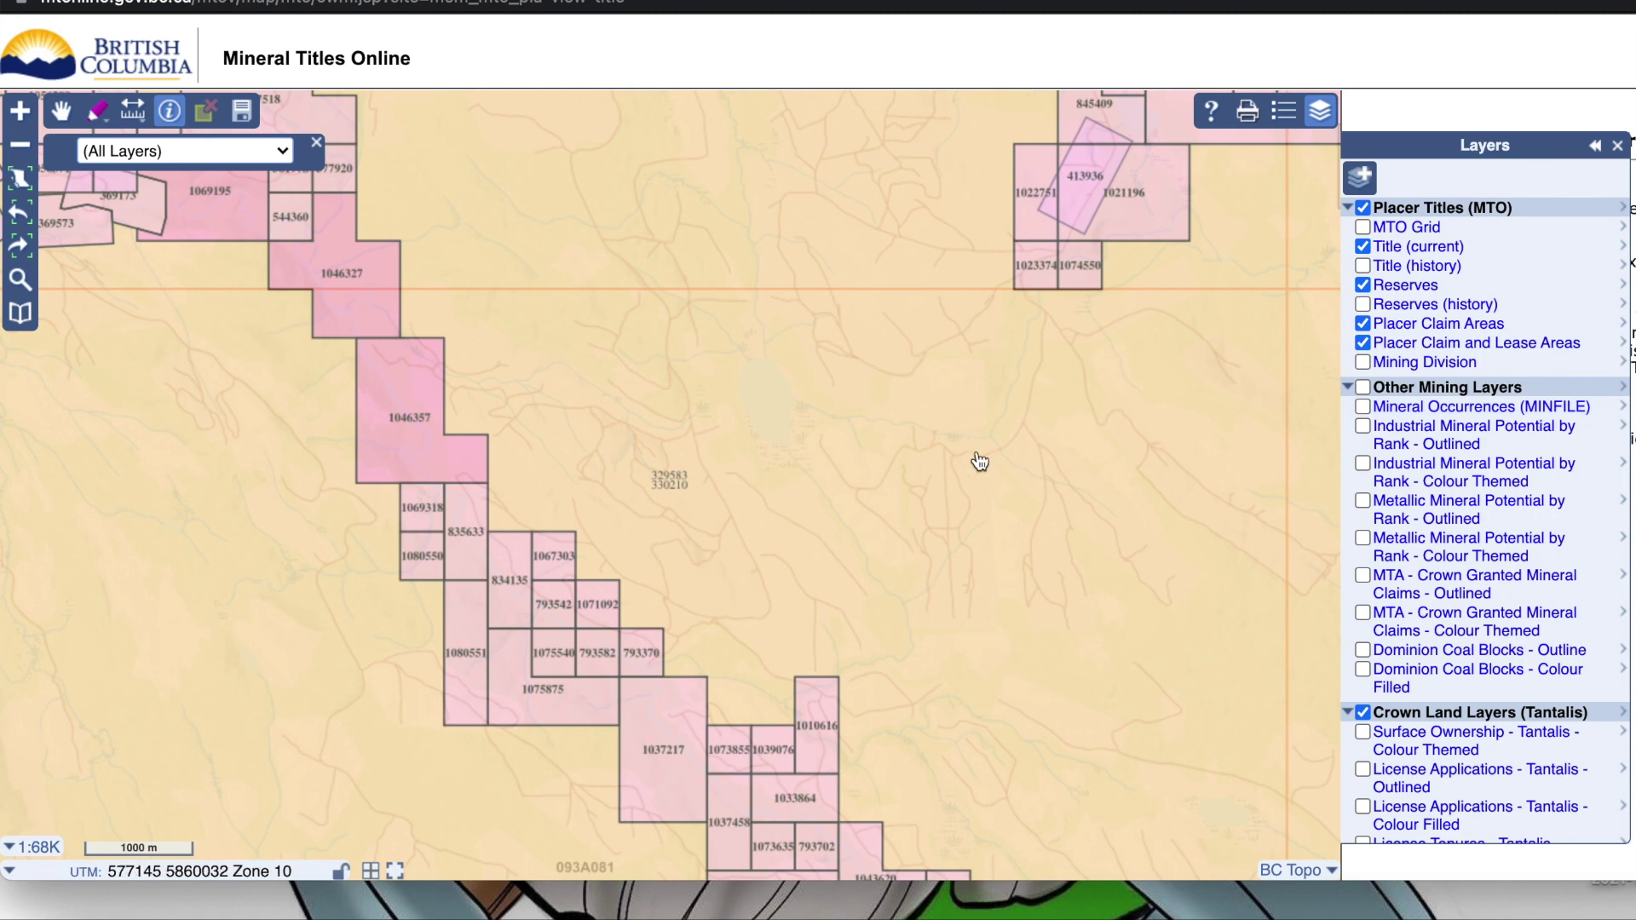
click(1363, 343)
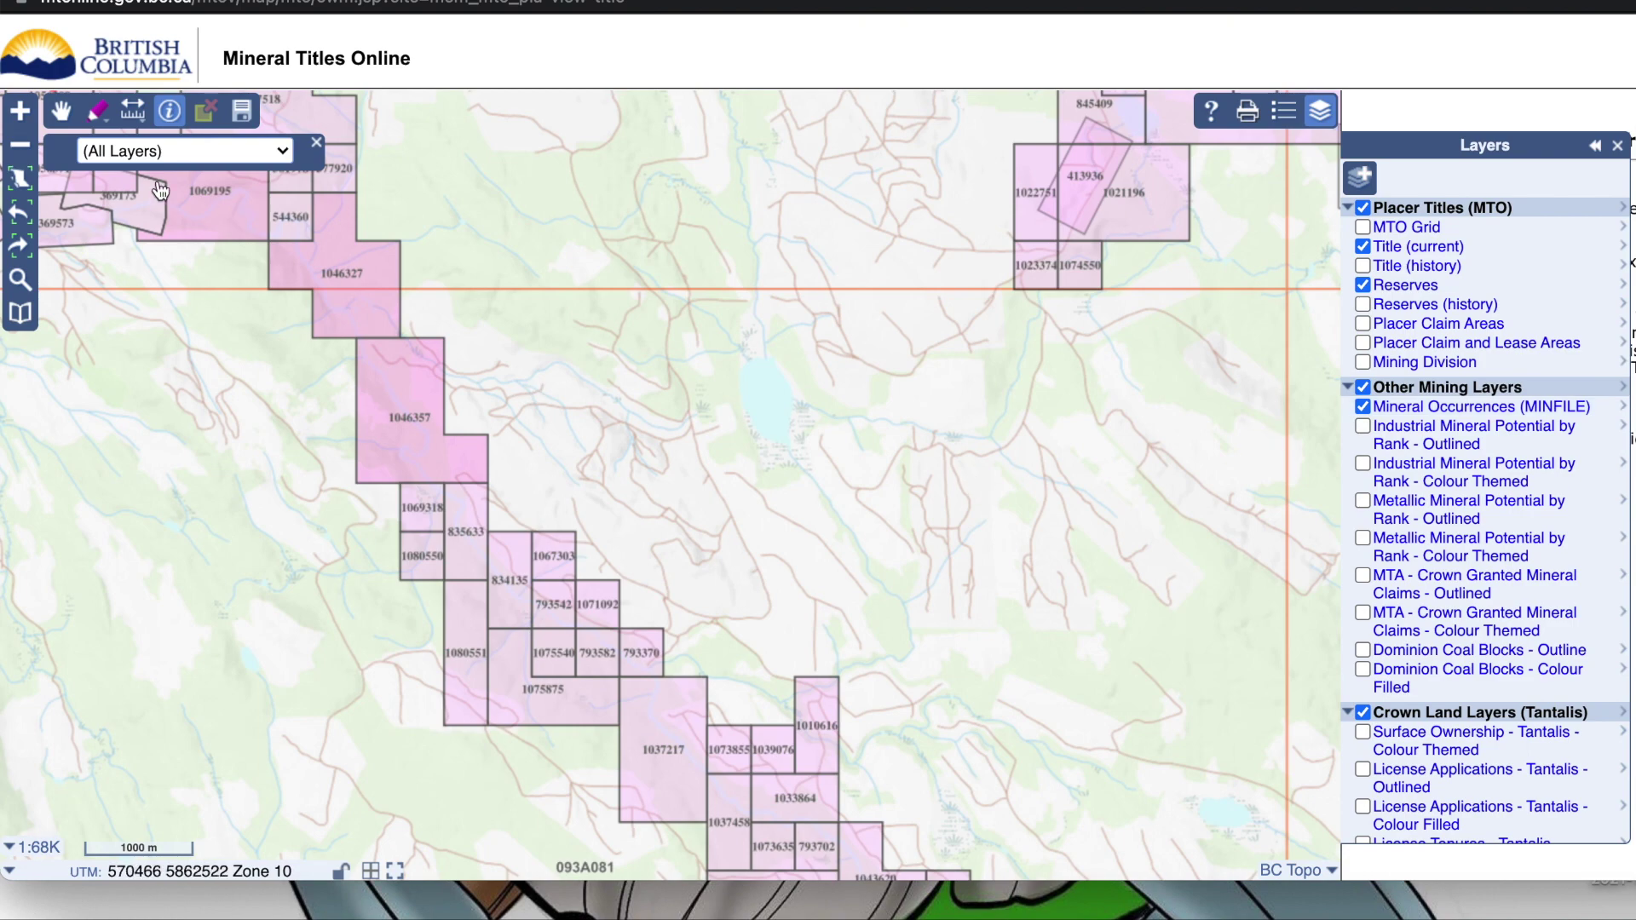
Identify the isolated mineral occurrence north of the 093A092 mapsheet label and expand its 093A 153 record.
click(20, 145)
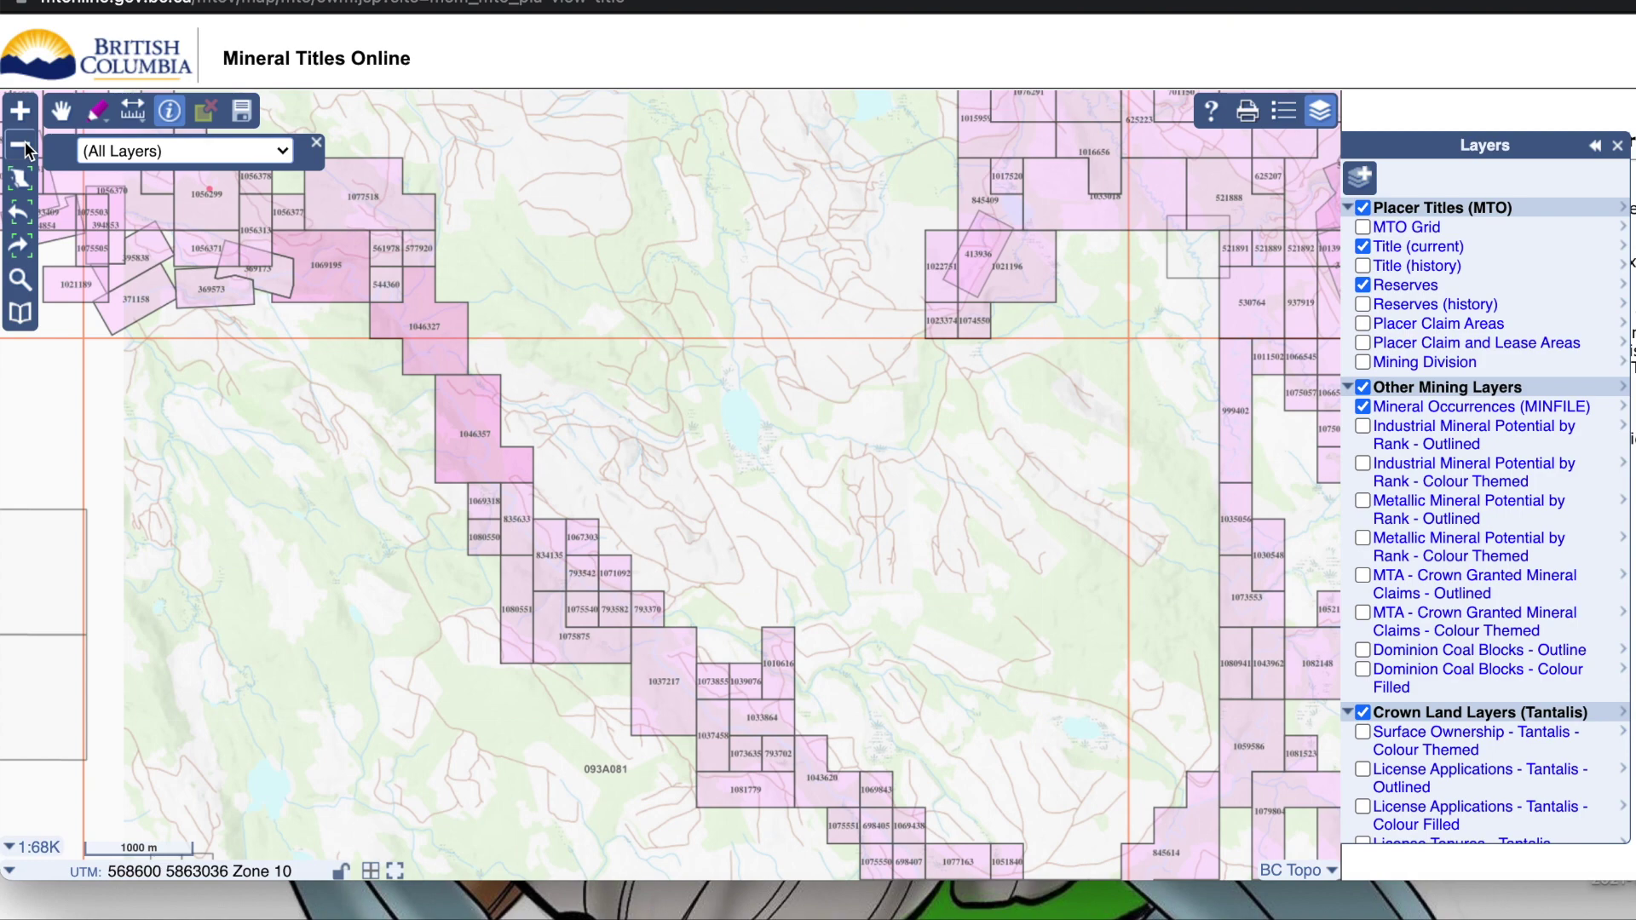
double_click(25, 146)
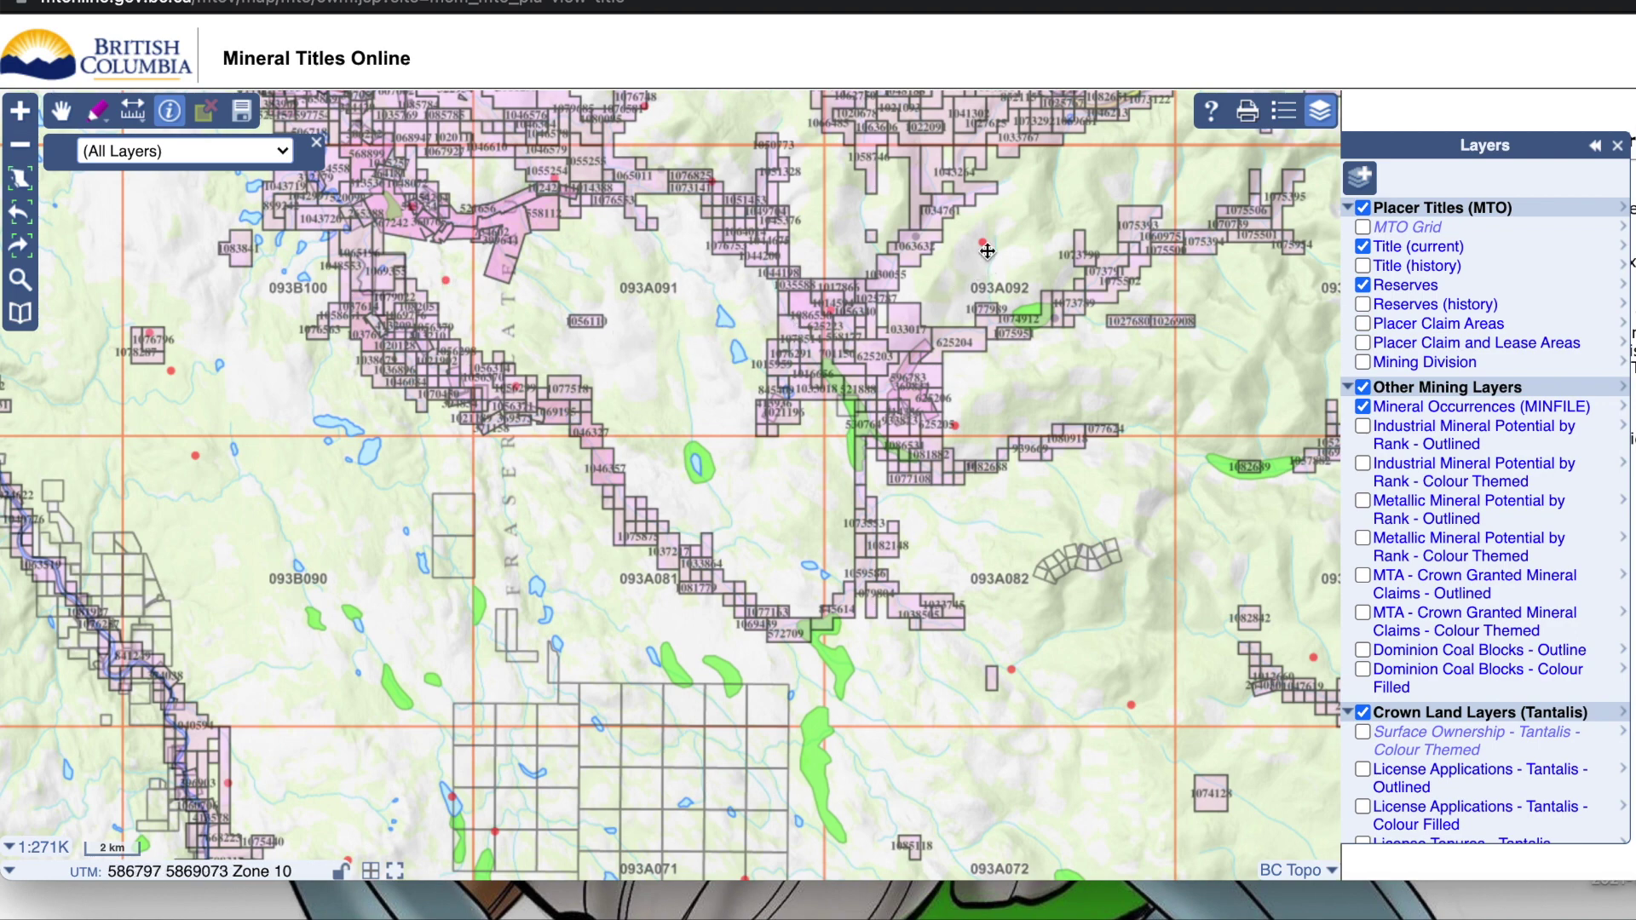
scroll(989, 258, up, 1)
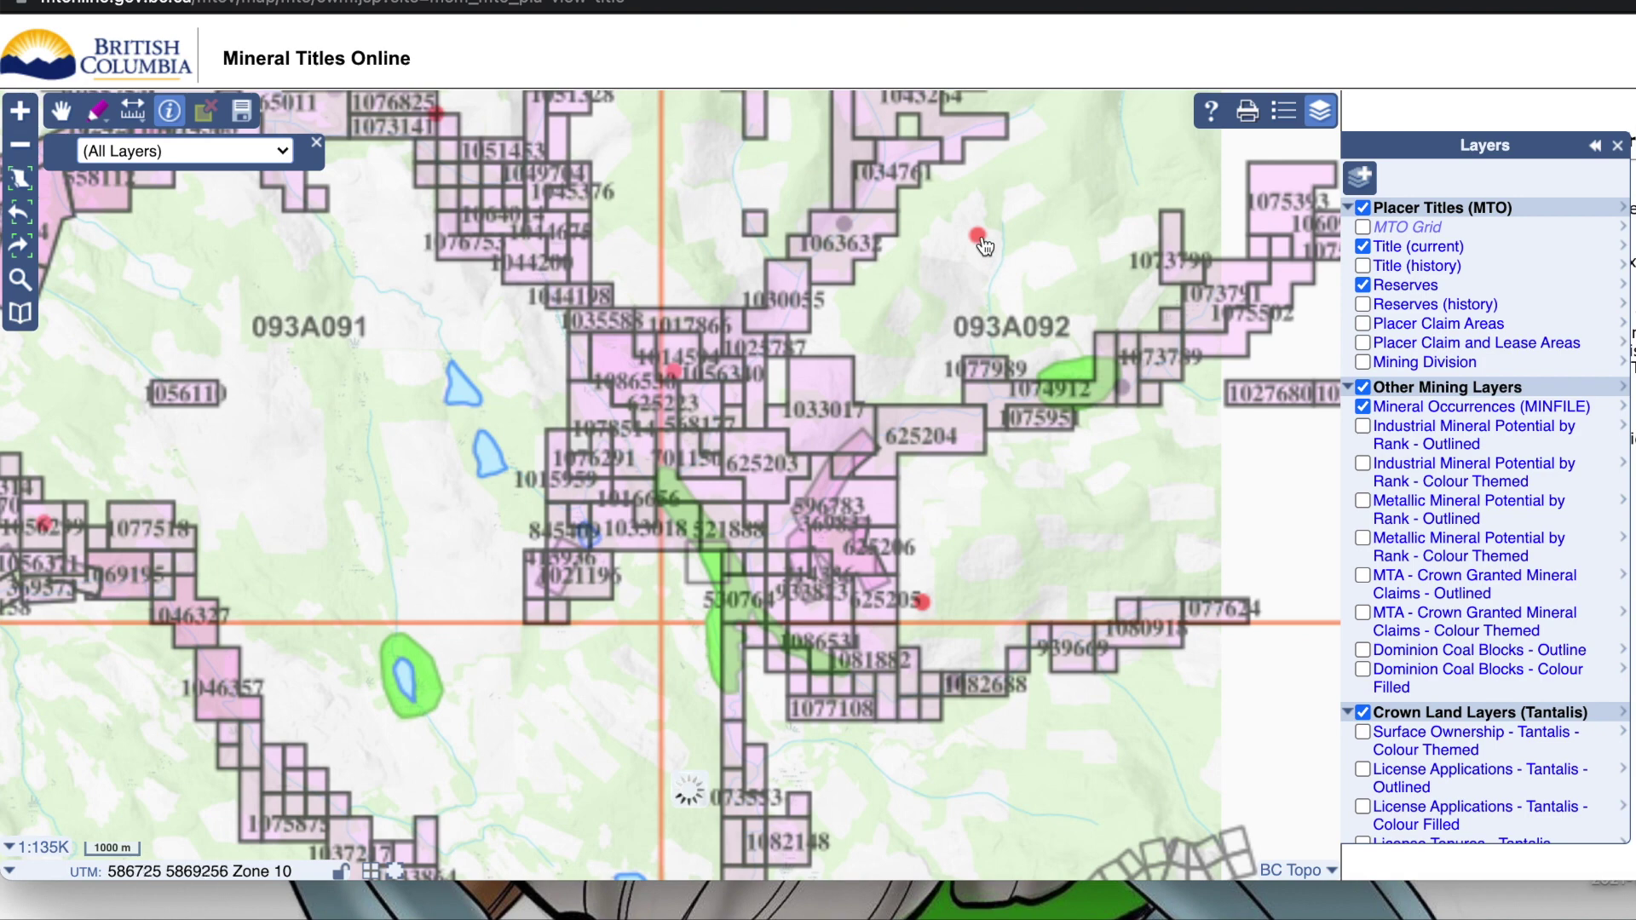
click(981, 236)
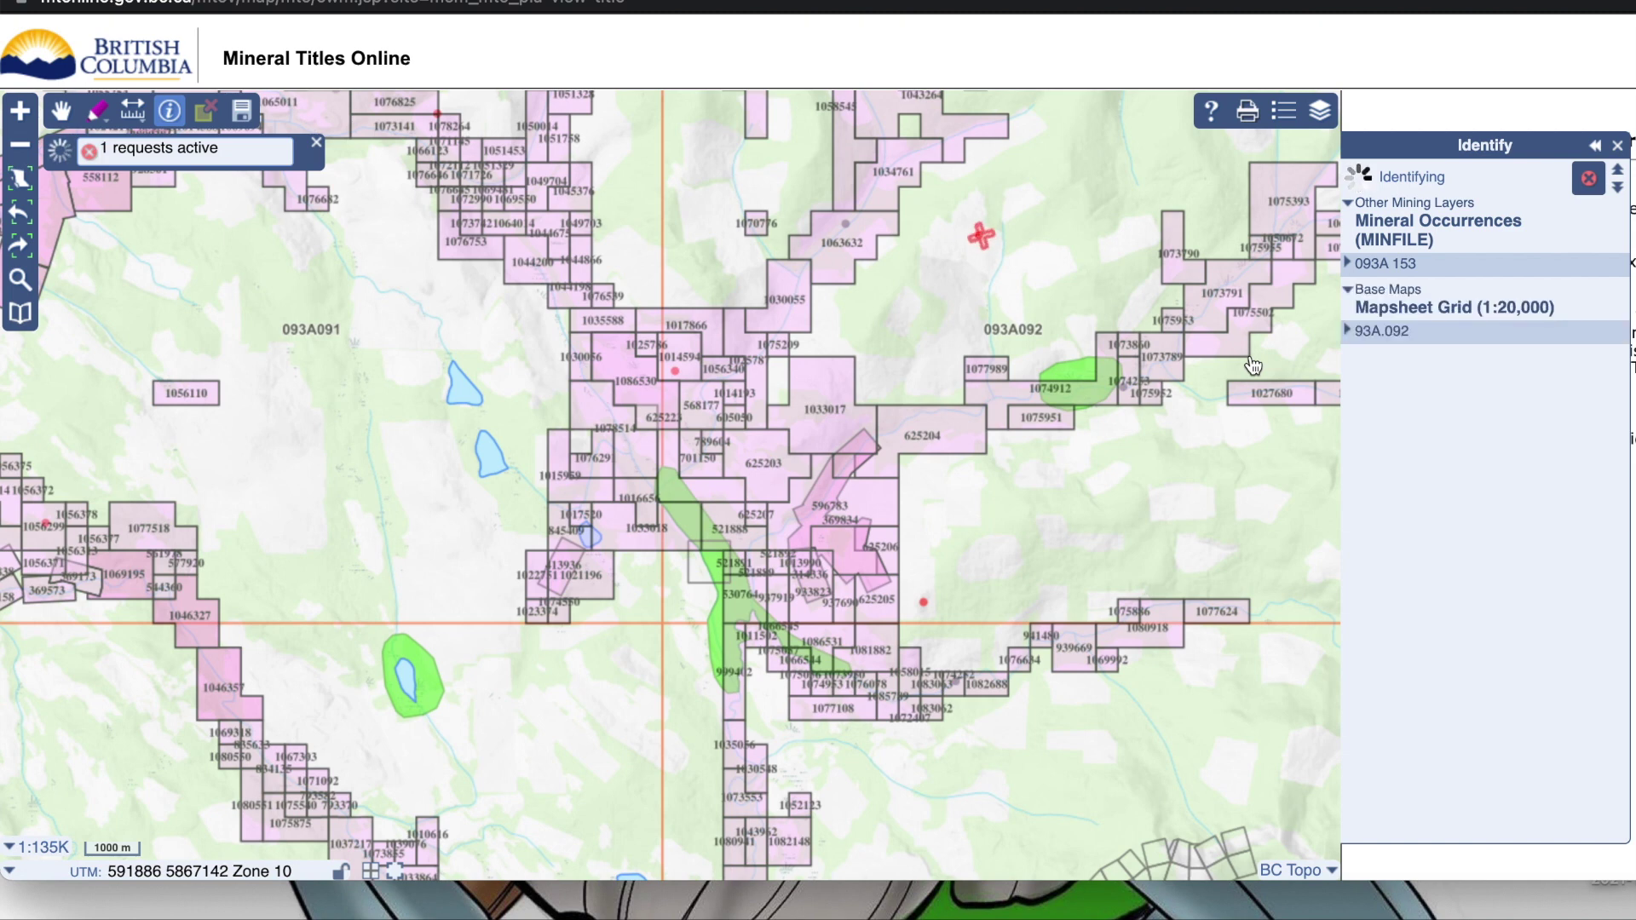
click(1349, 266)
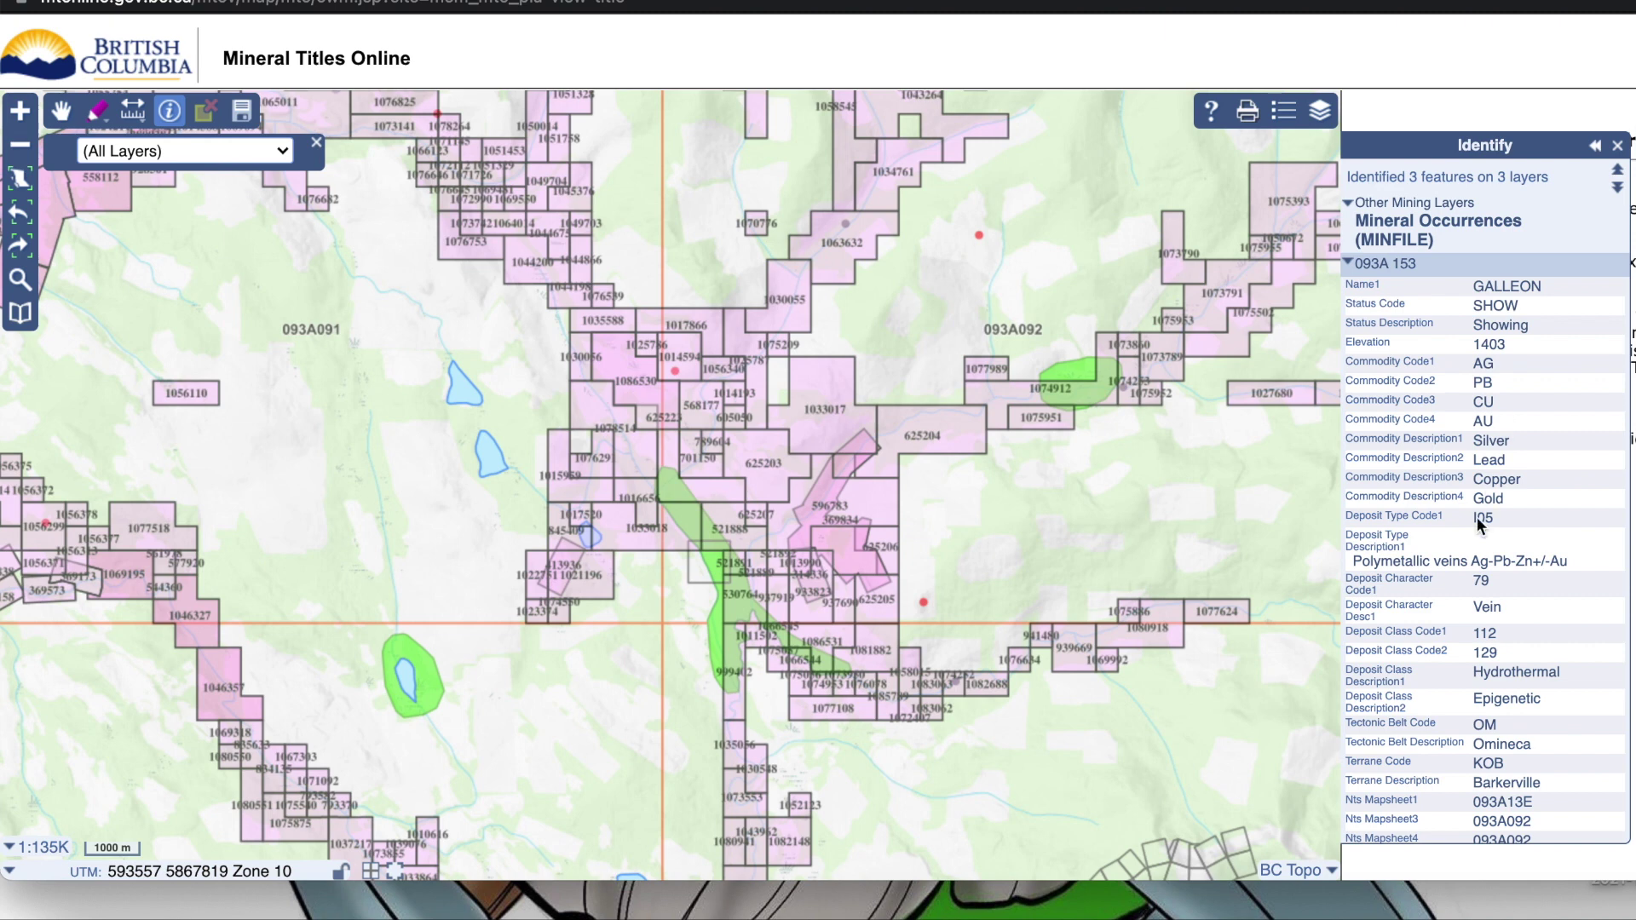
Review the attributes of occurrence 093A 153, then open and read its MINFILE record summary.
scroll(1480, 523, down, 5)
scroll(1480, 523, down, 1)
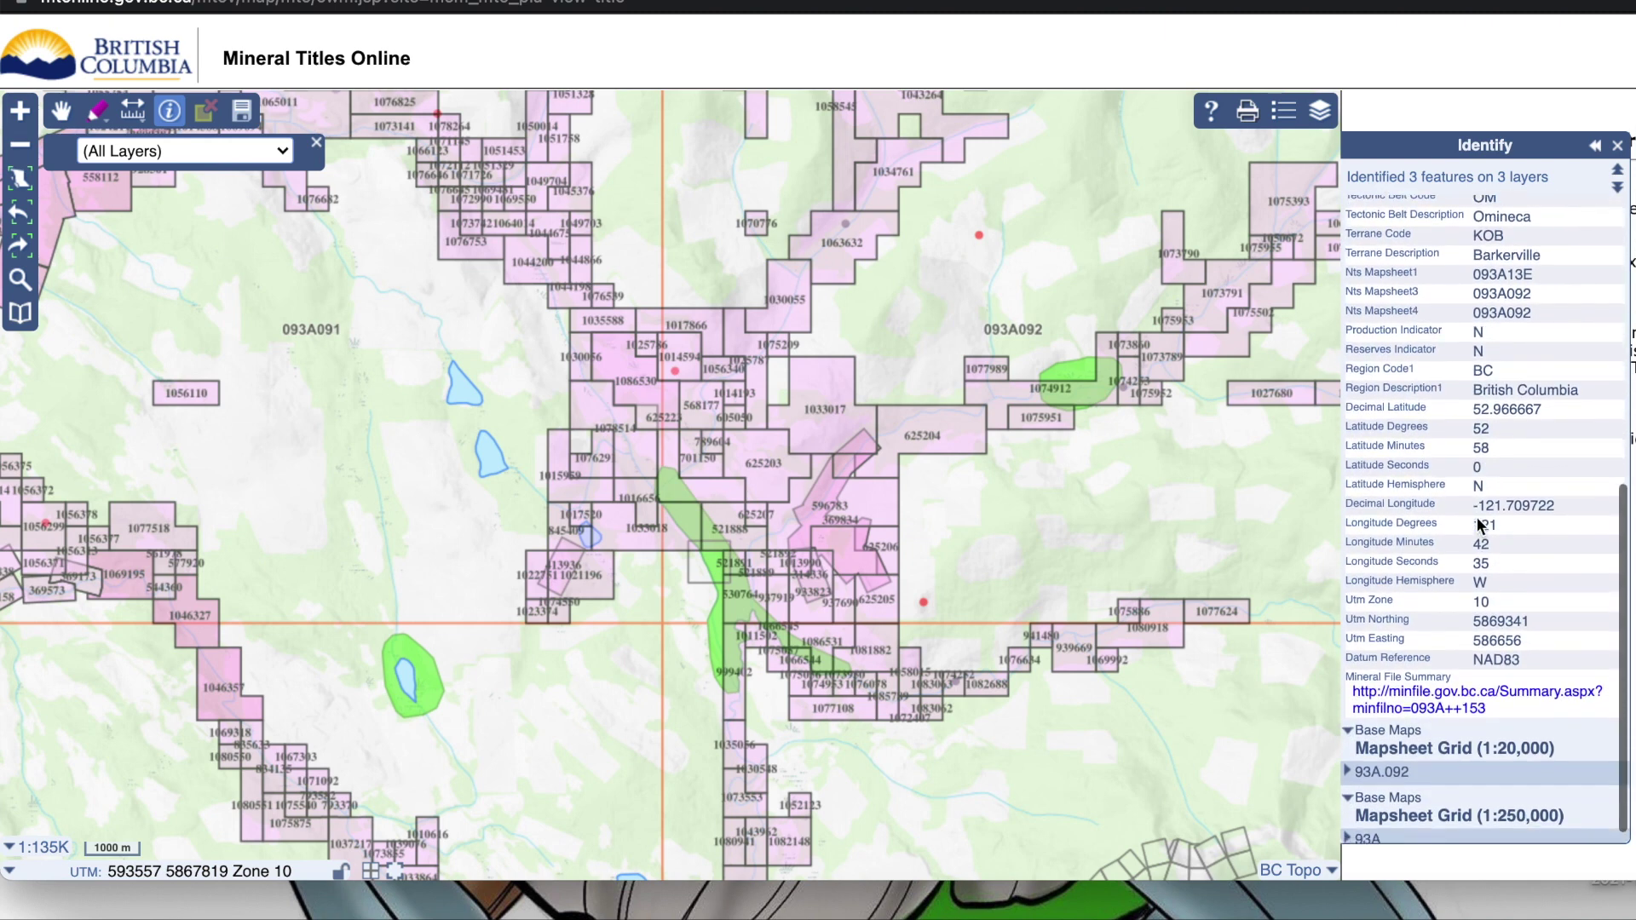
click(1432, 710)
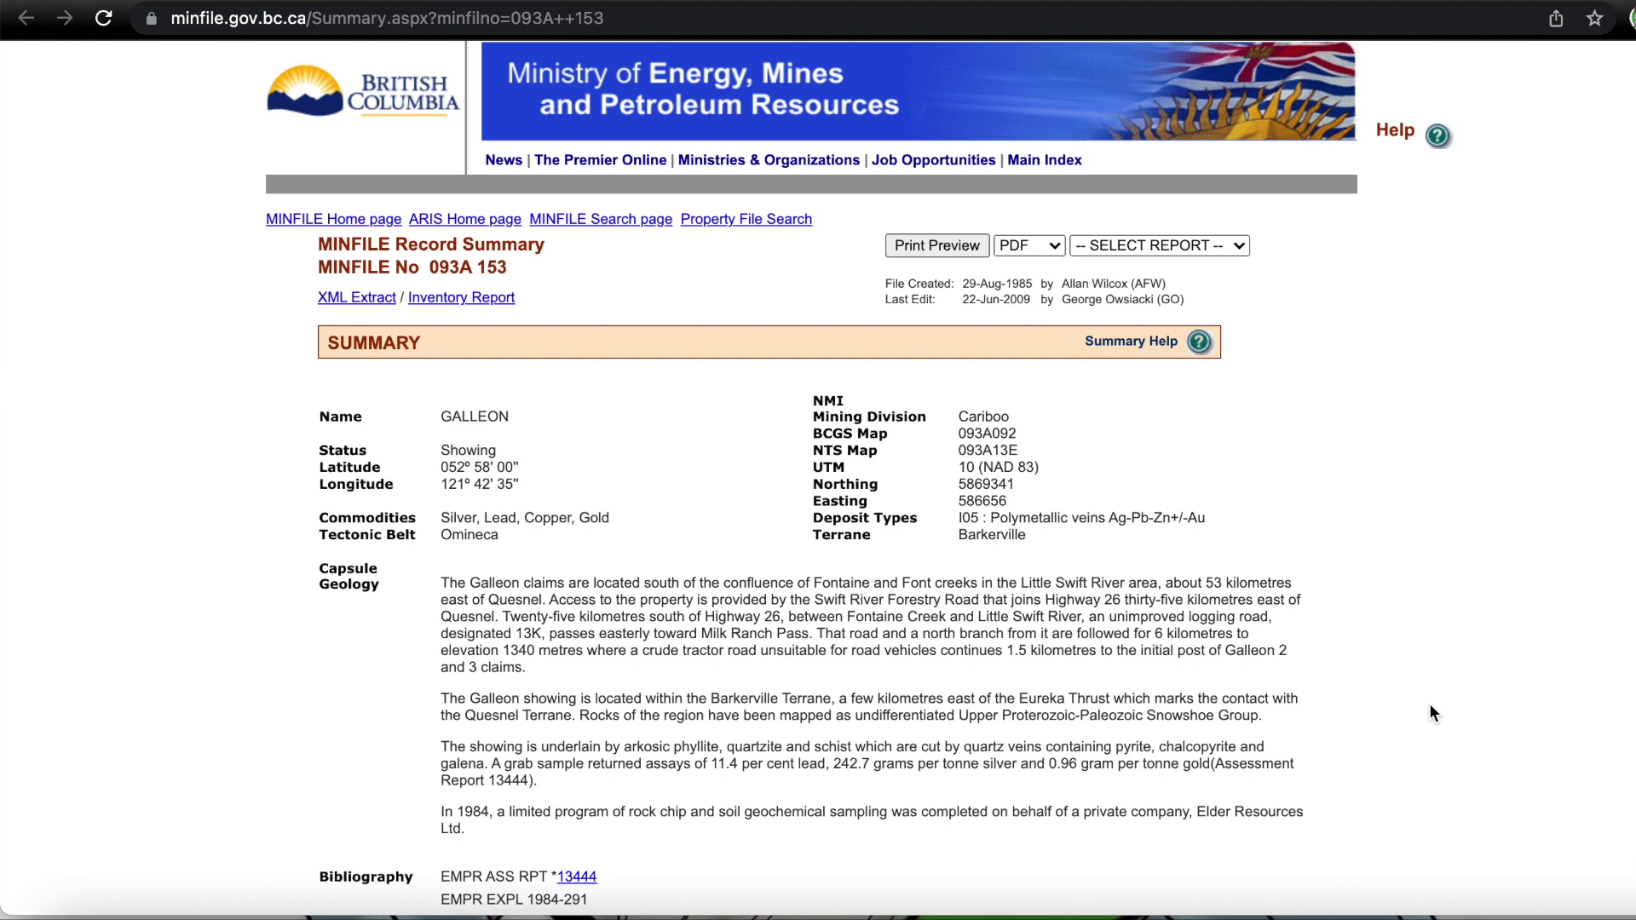
scroll(1429, 712, down, 3)
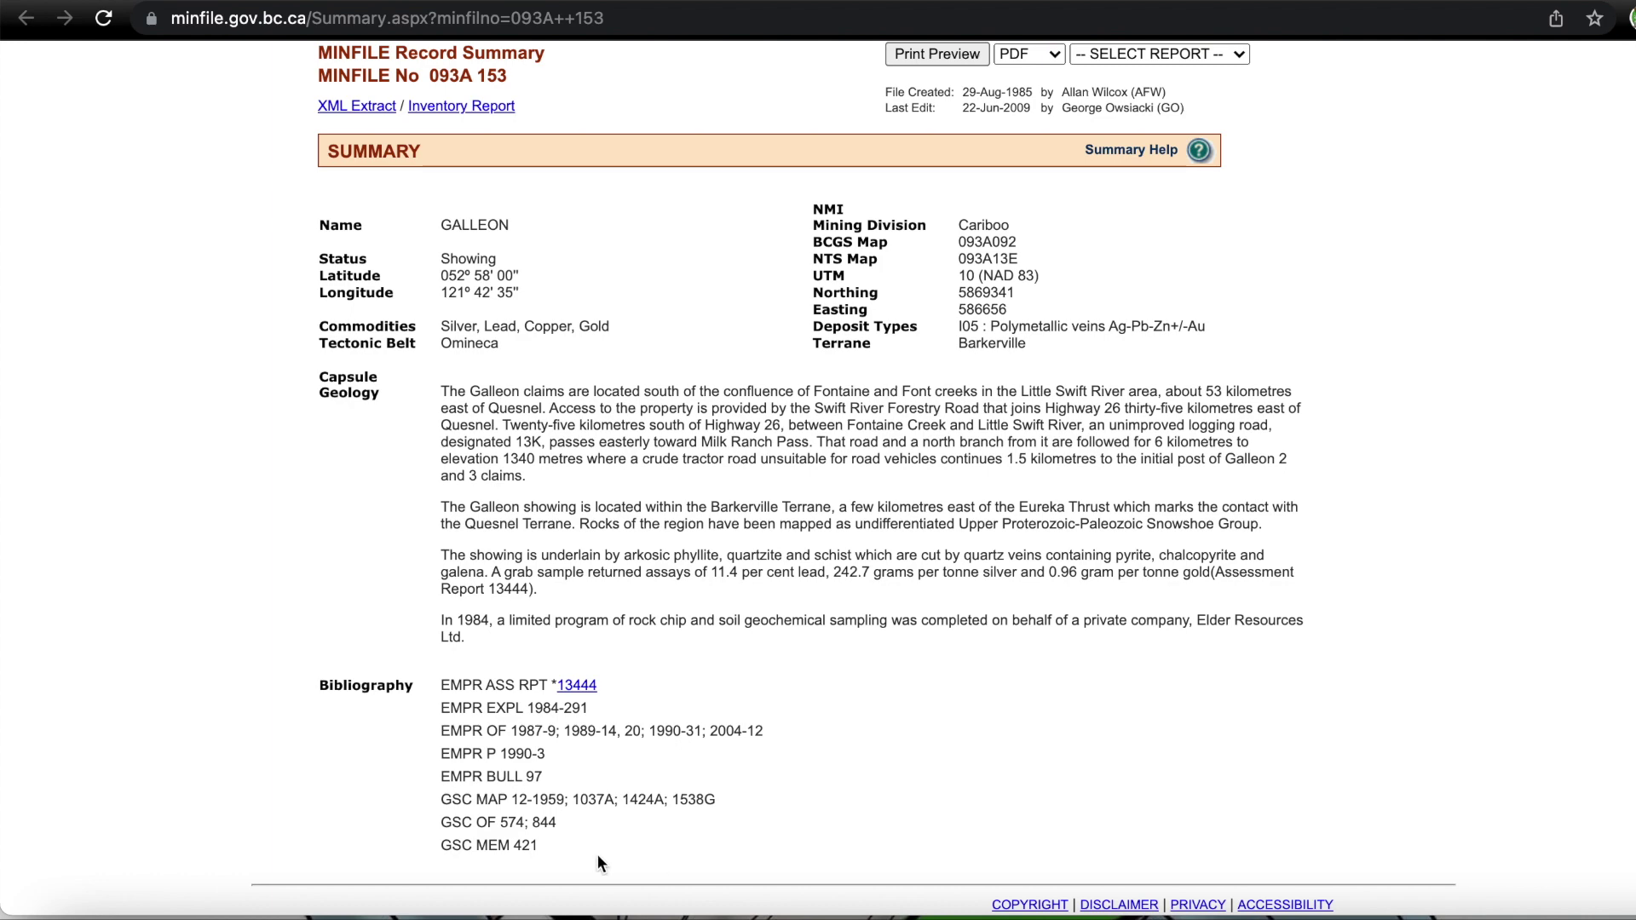
Open assessment report 13444 from the bibliography as a PDF and read its opening pages through Local Geology.
click(591, 686)
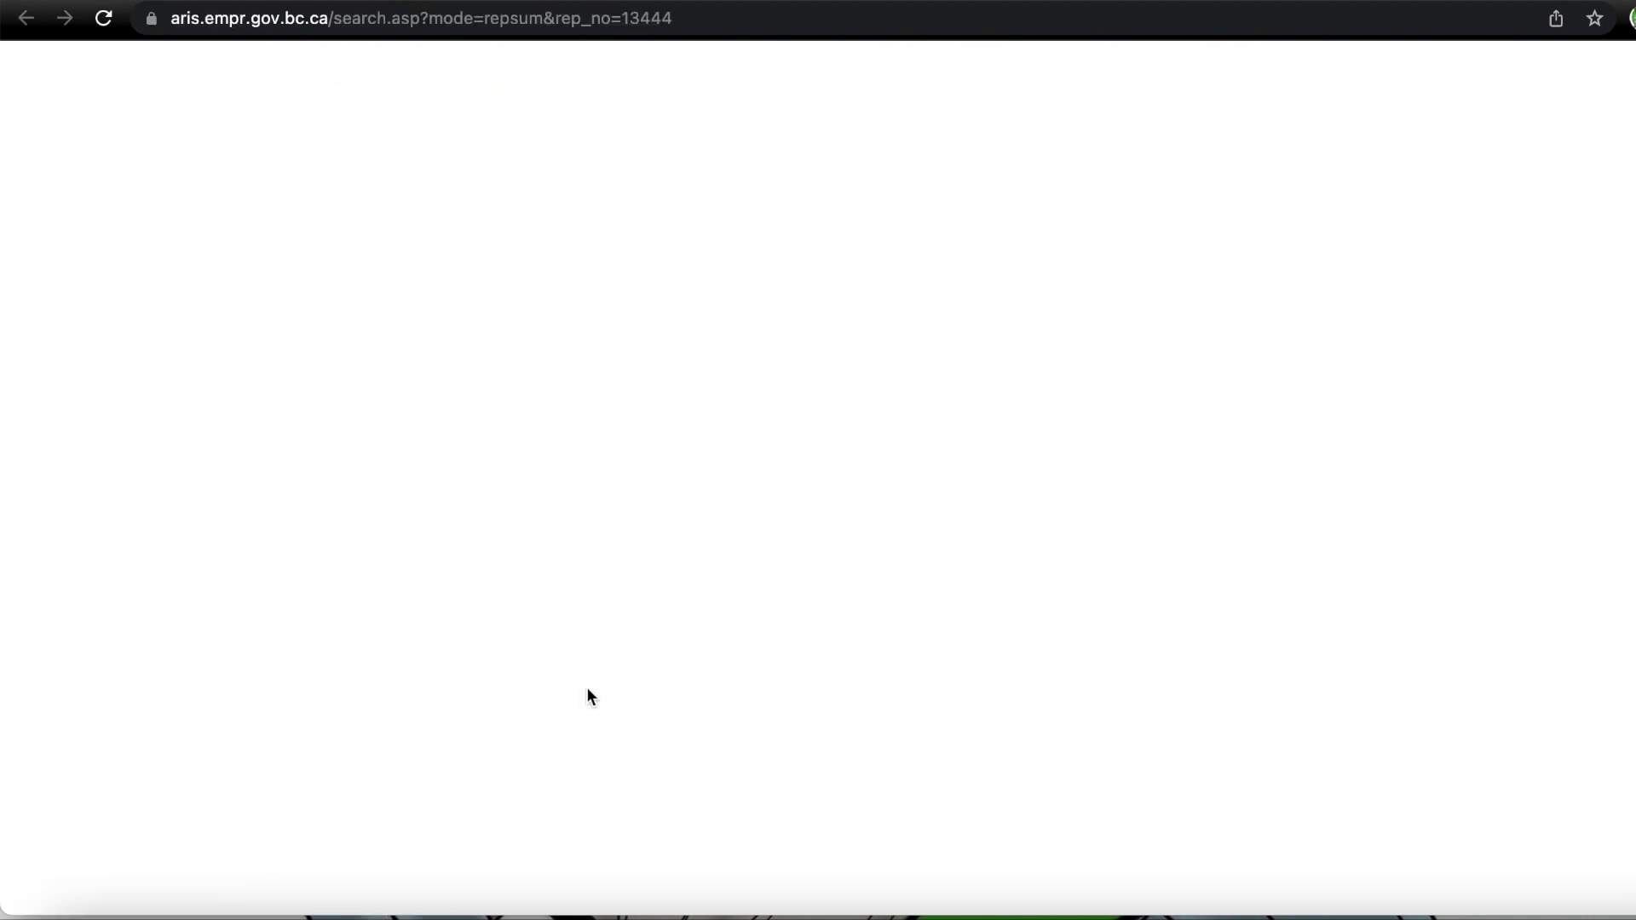
click(456, 310)
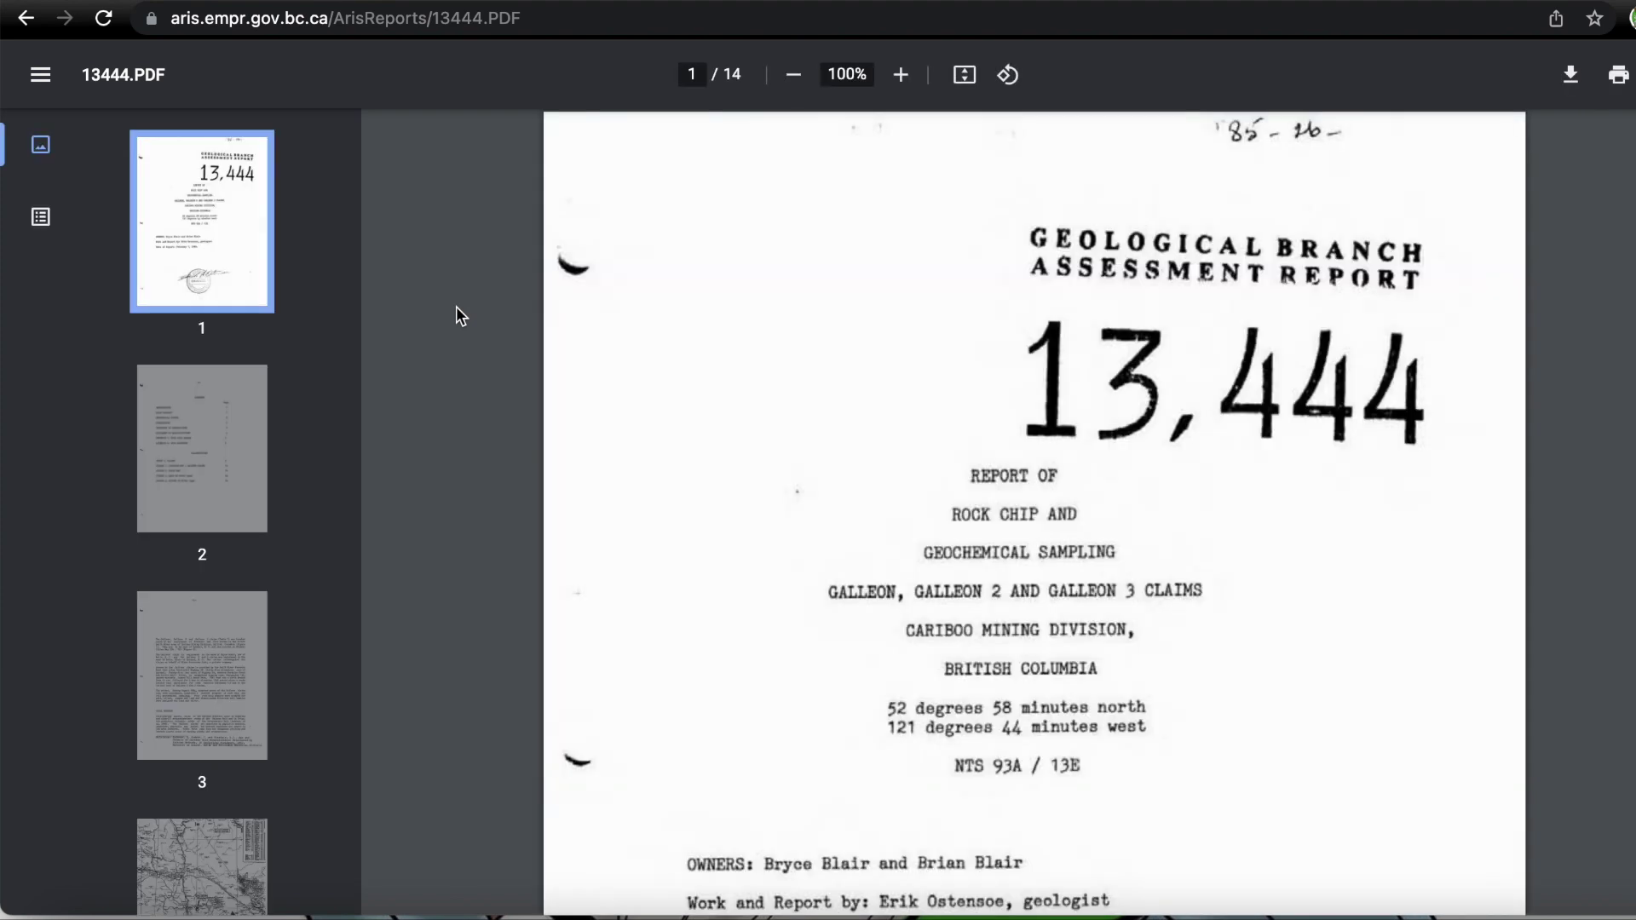
scroll(457, 305, down, 10)
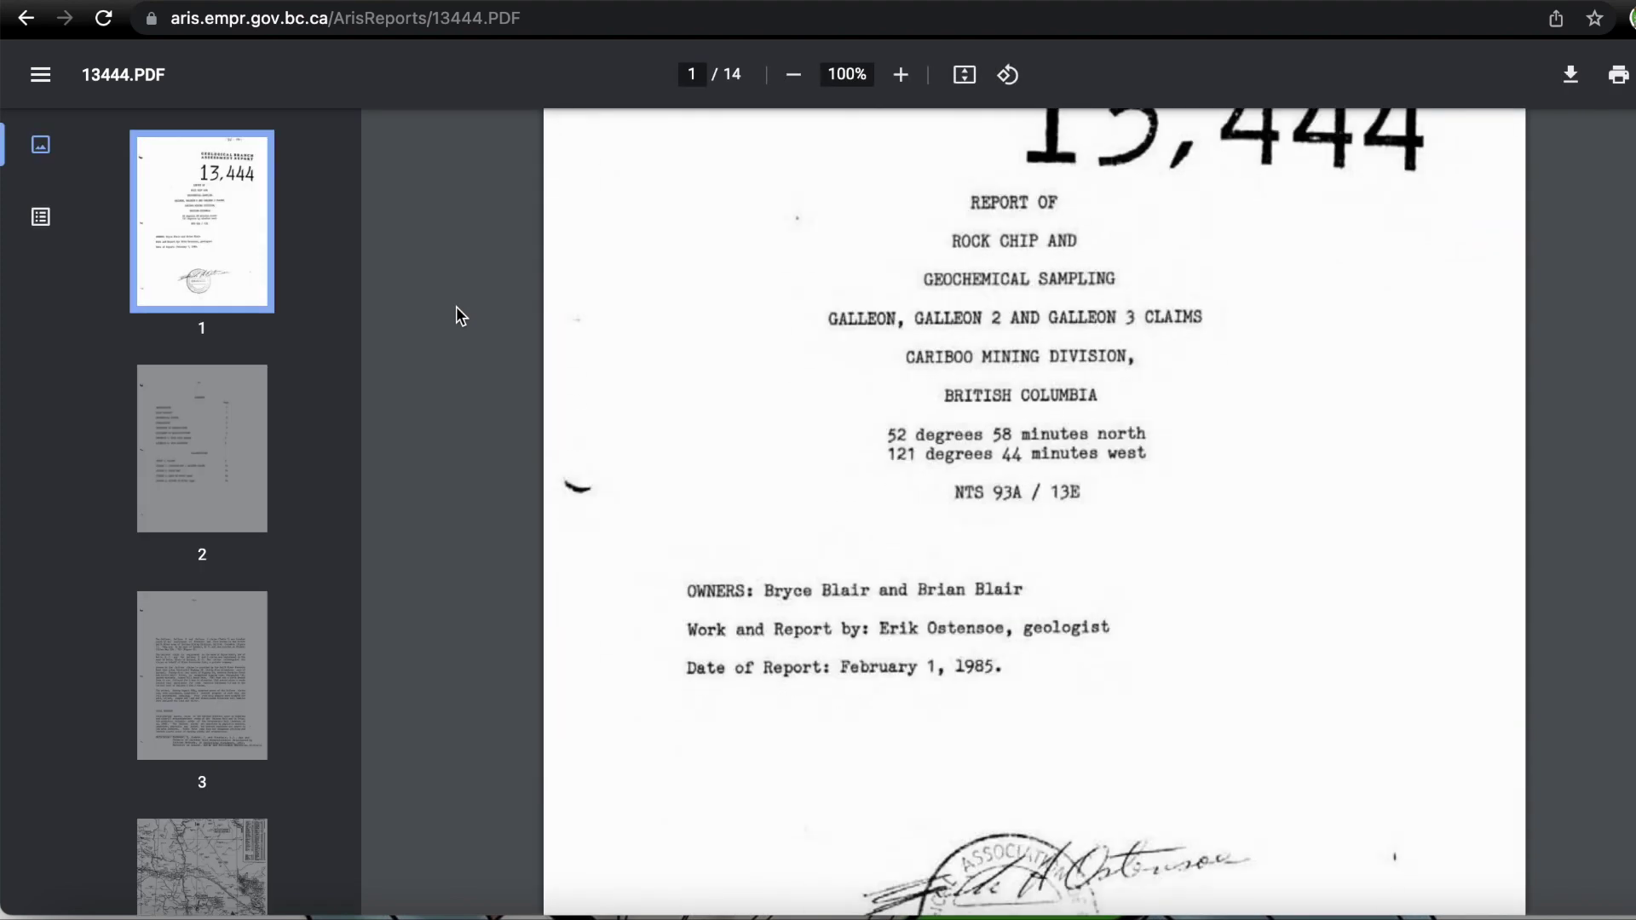
scroll(456, 315, down, 10)
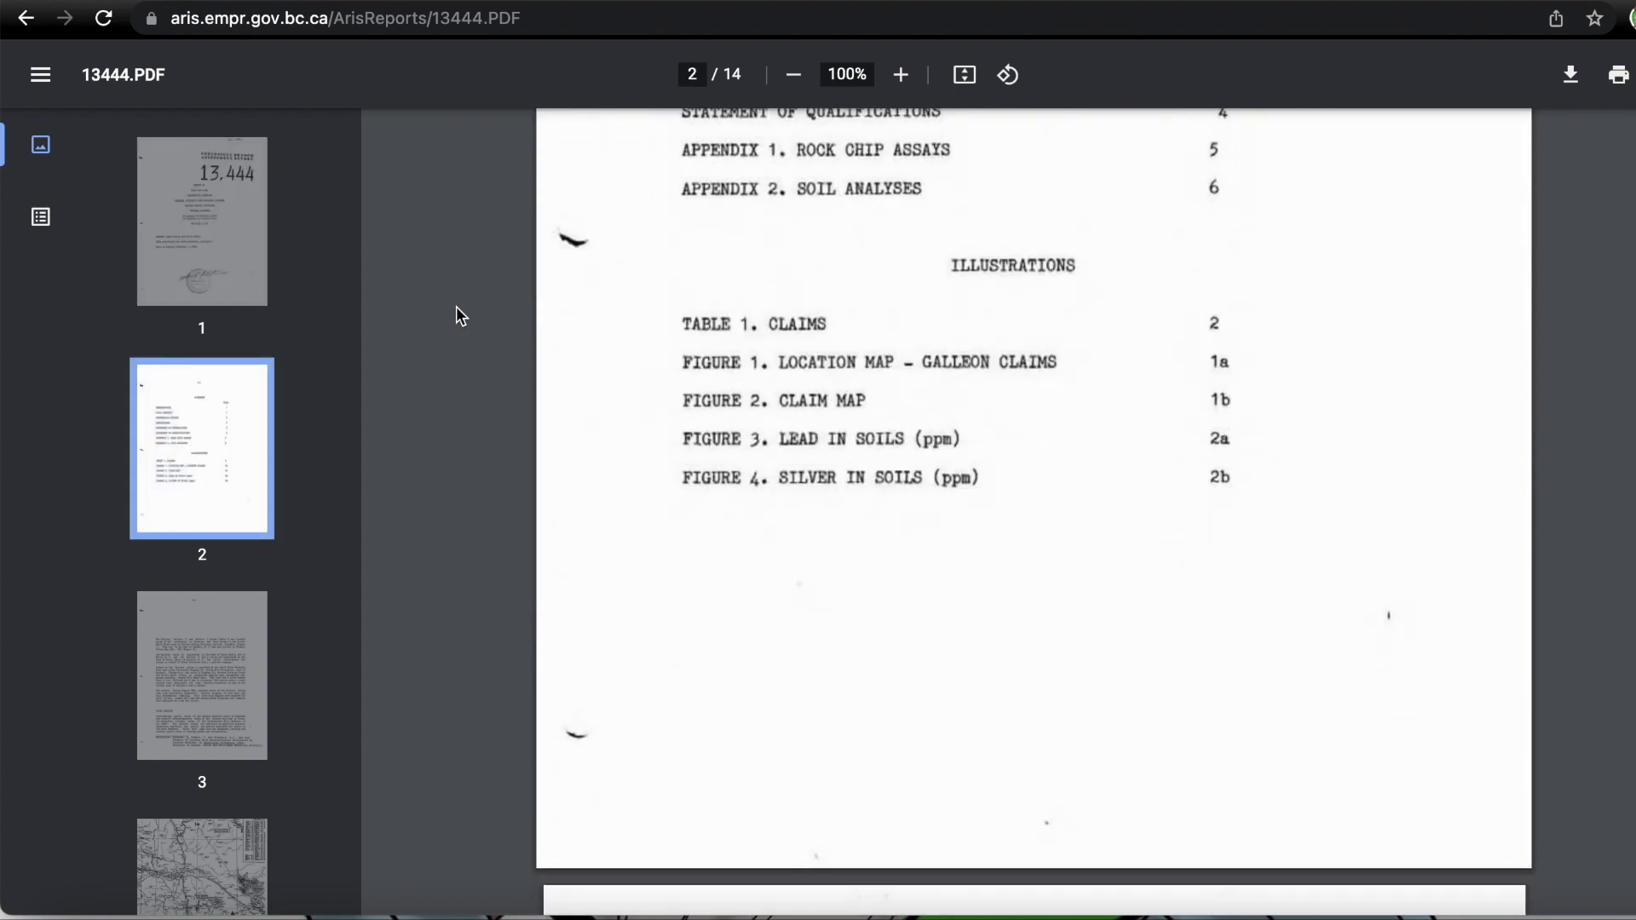
scroll(457, 307, down, 9)
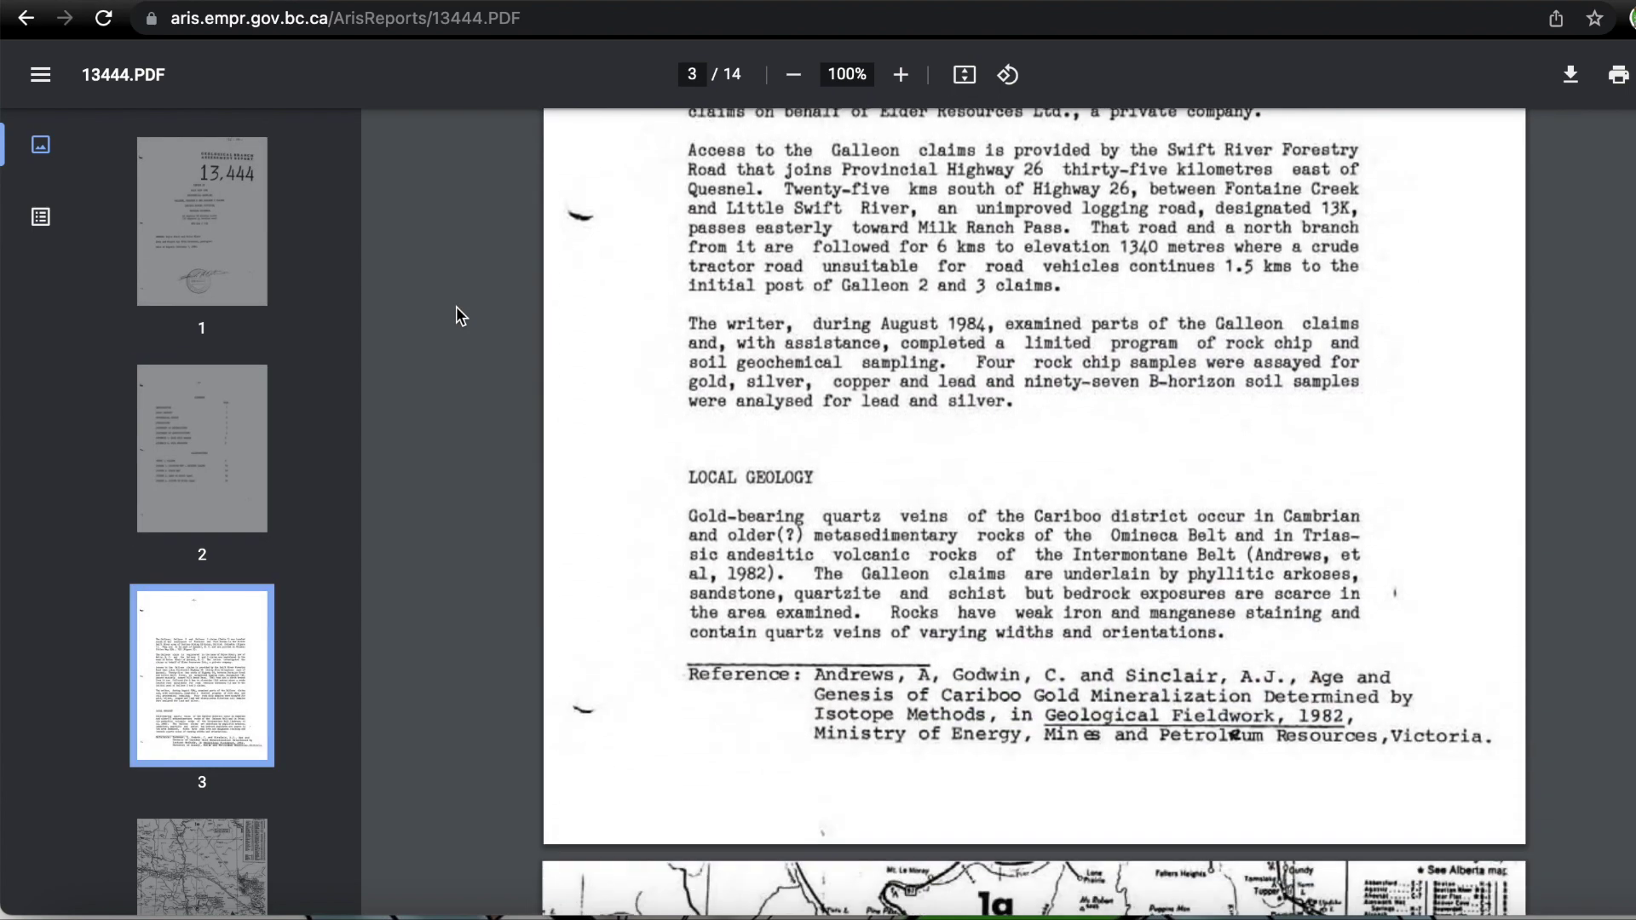
Examine the Galleon prospect location map on page 4 of the report and return to the Mineral Titles Online map.
scroll(461, 316, down, 10)
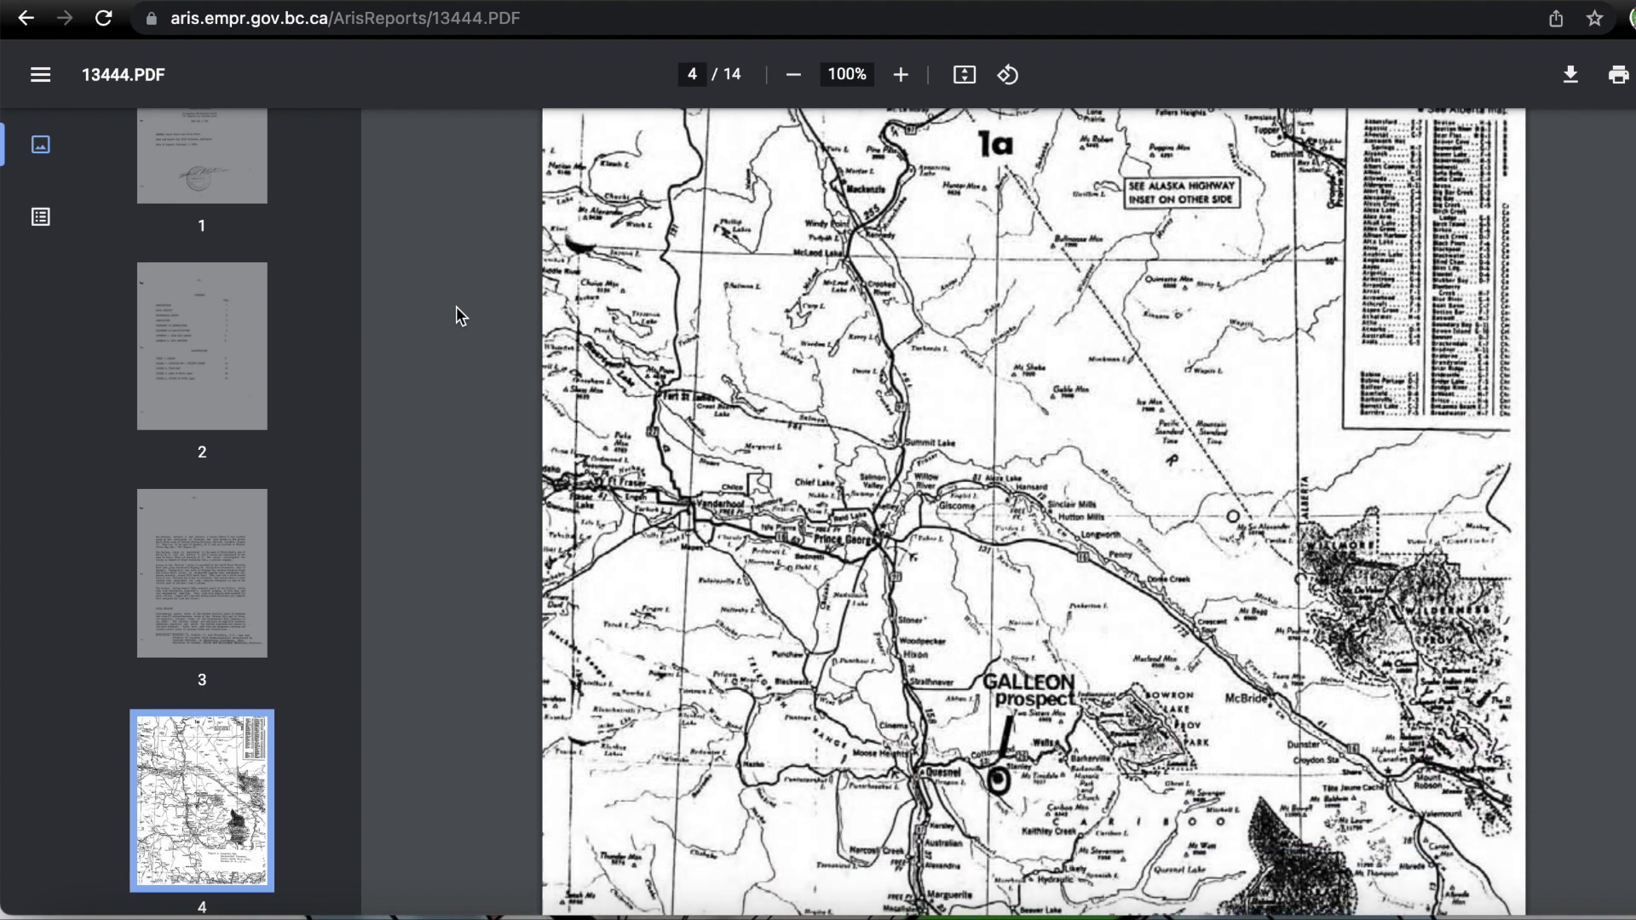
scroll(461, 316, down, 3)
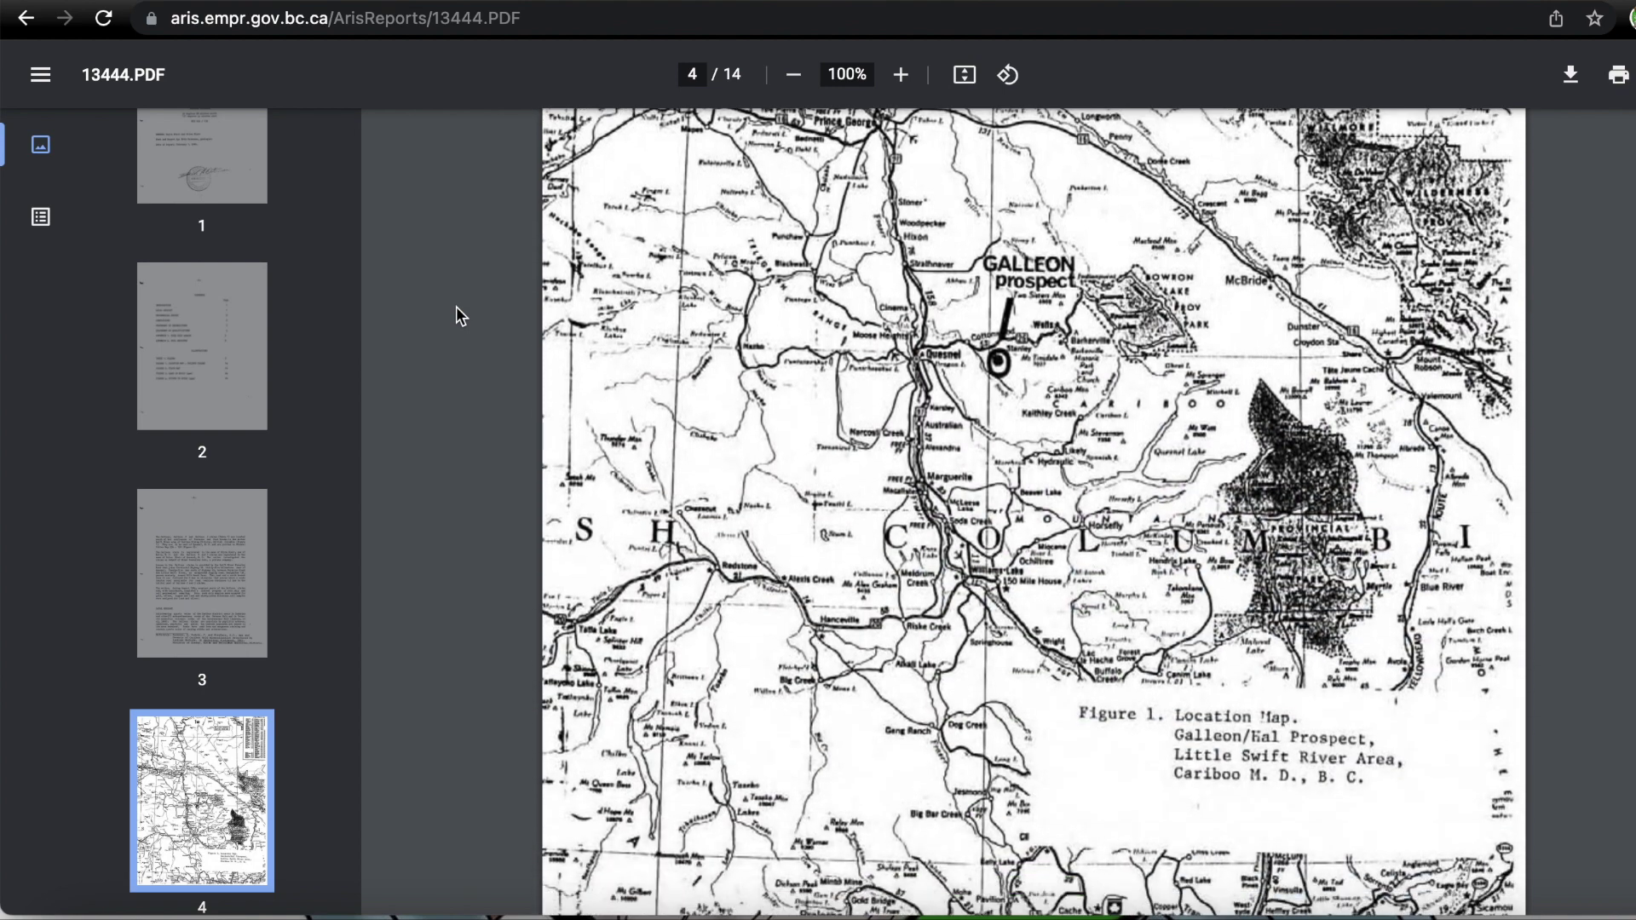
scroll(461, 316, up, 4)
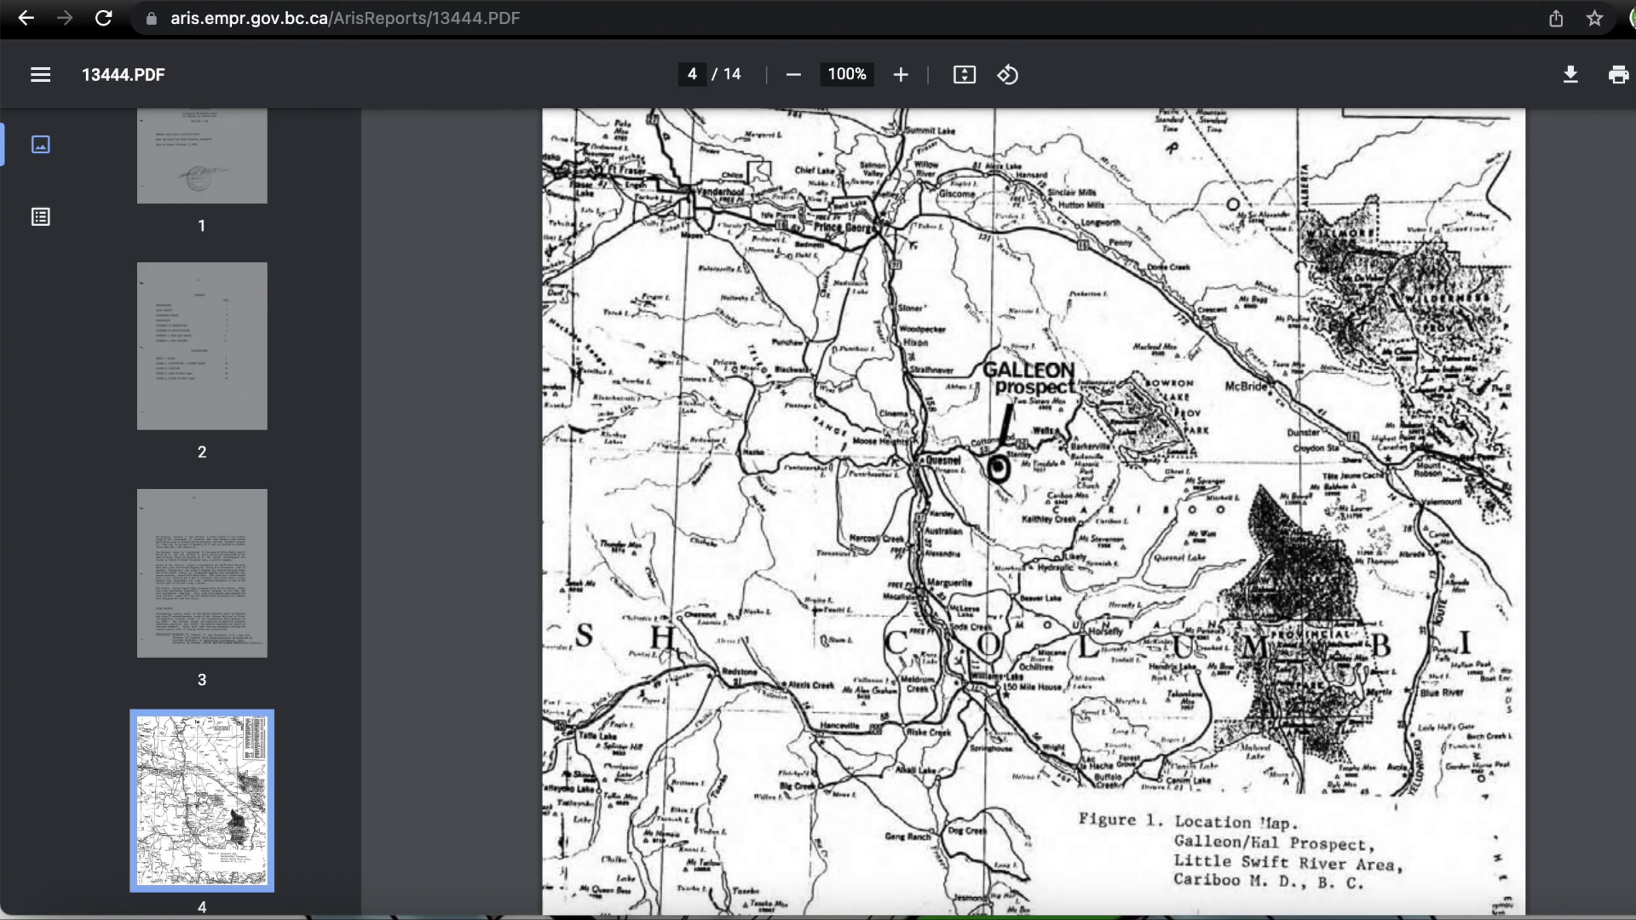
click(27, 21)
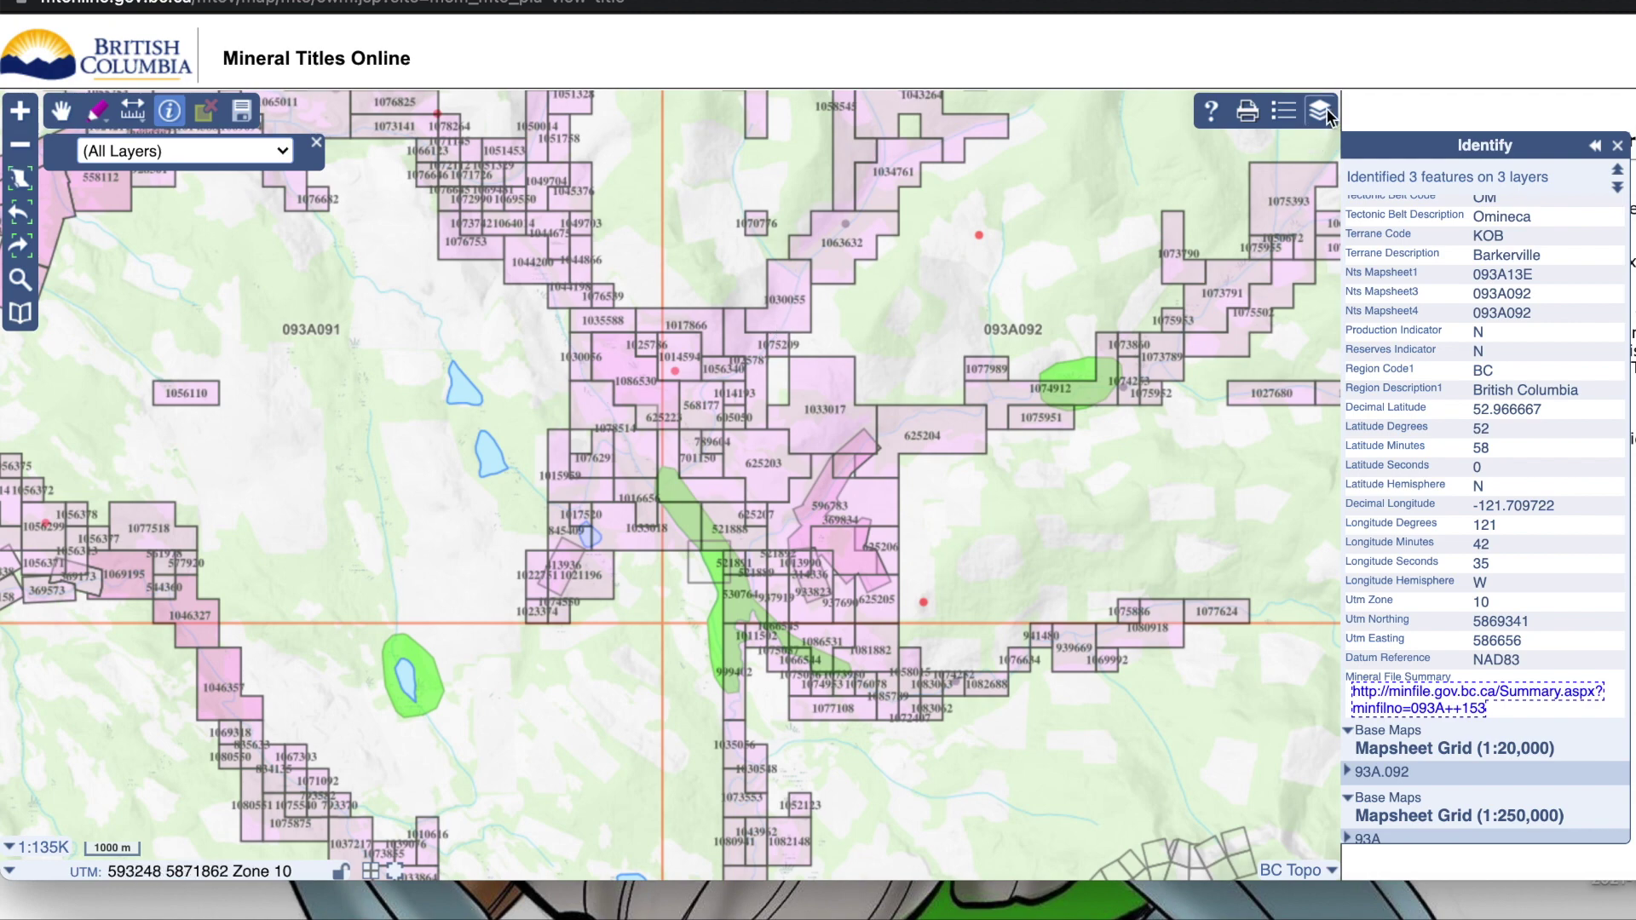
Review the available map layers, and hide and reshow the Title (current) layer to compare the map without claims.
click(1320, 112)
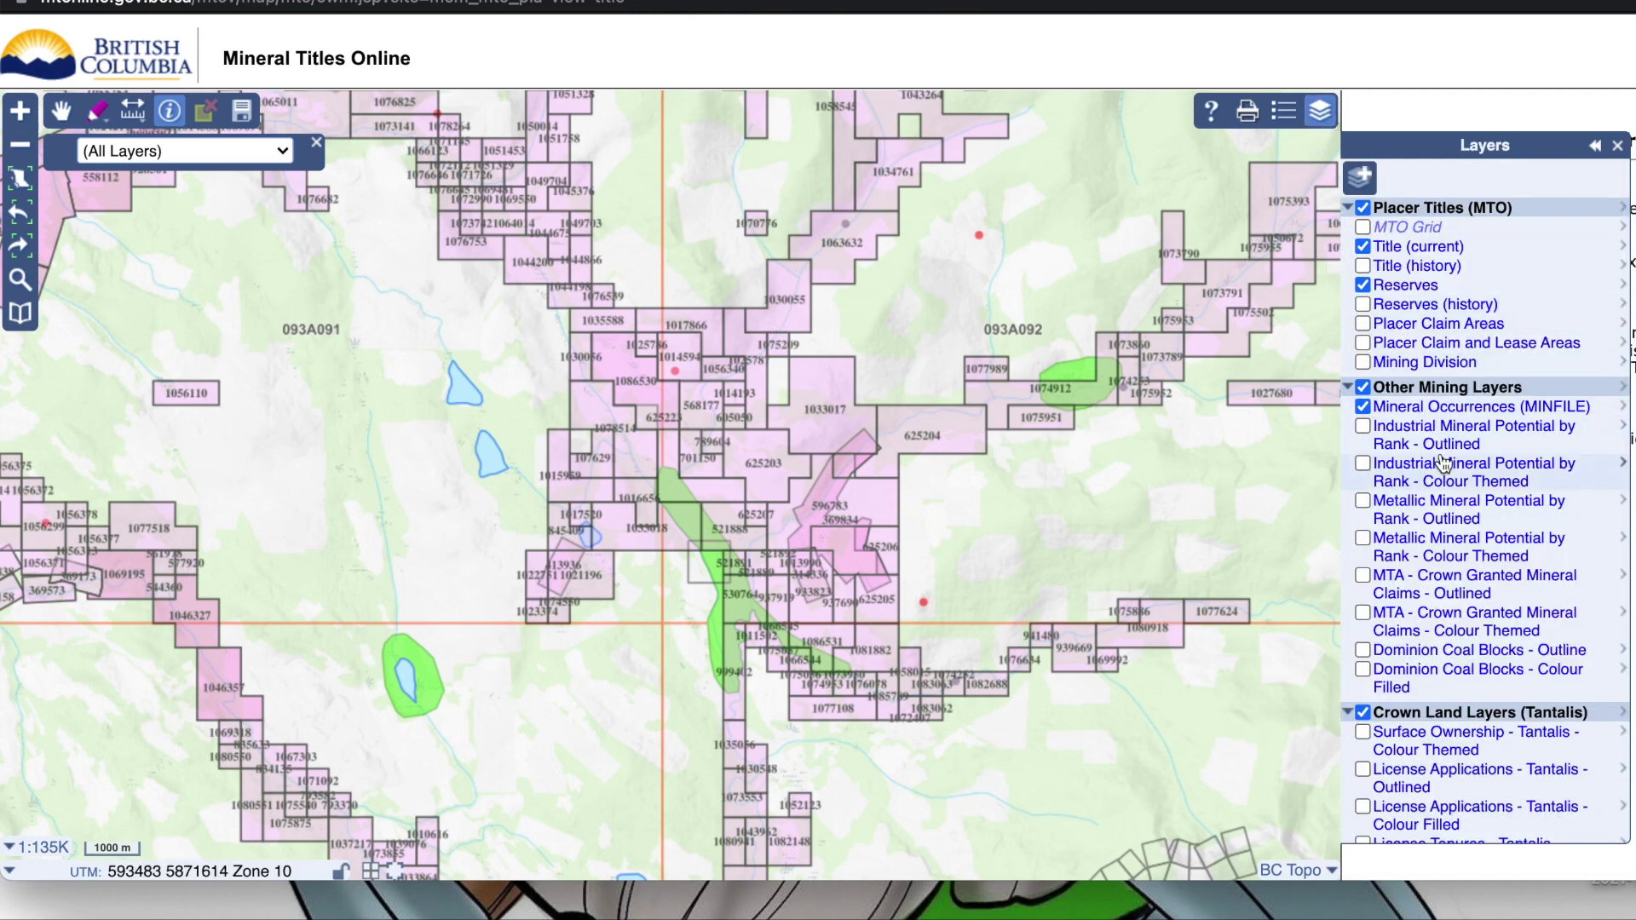
scroll(1444, 458, down, 3)
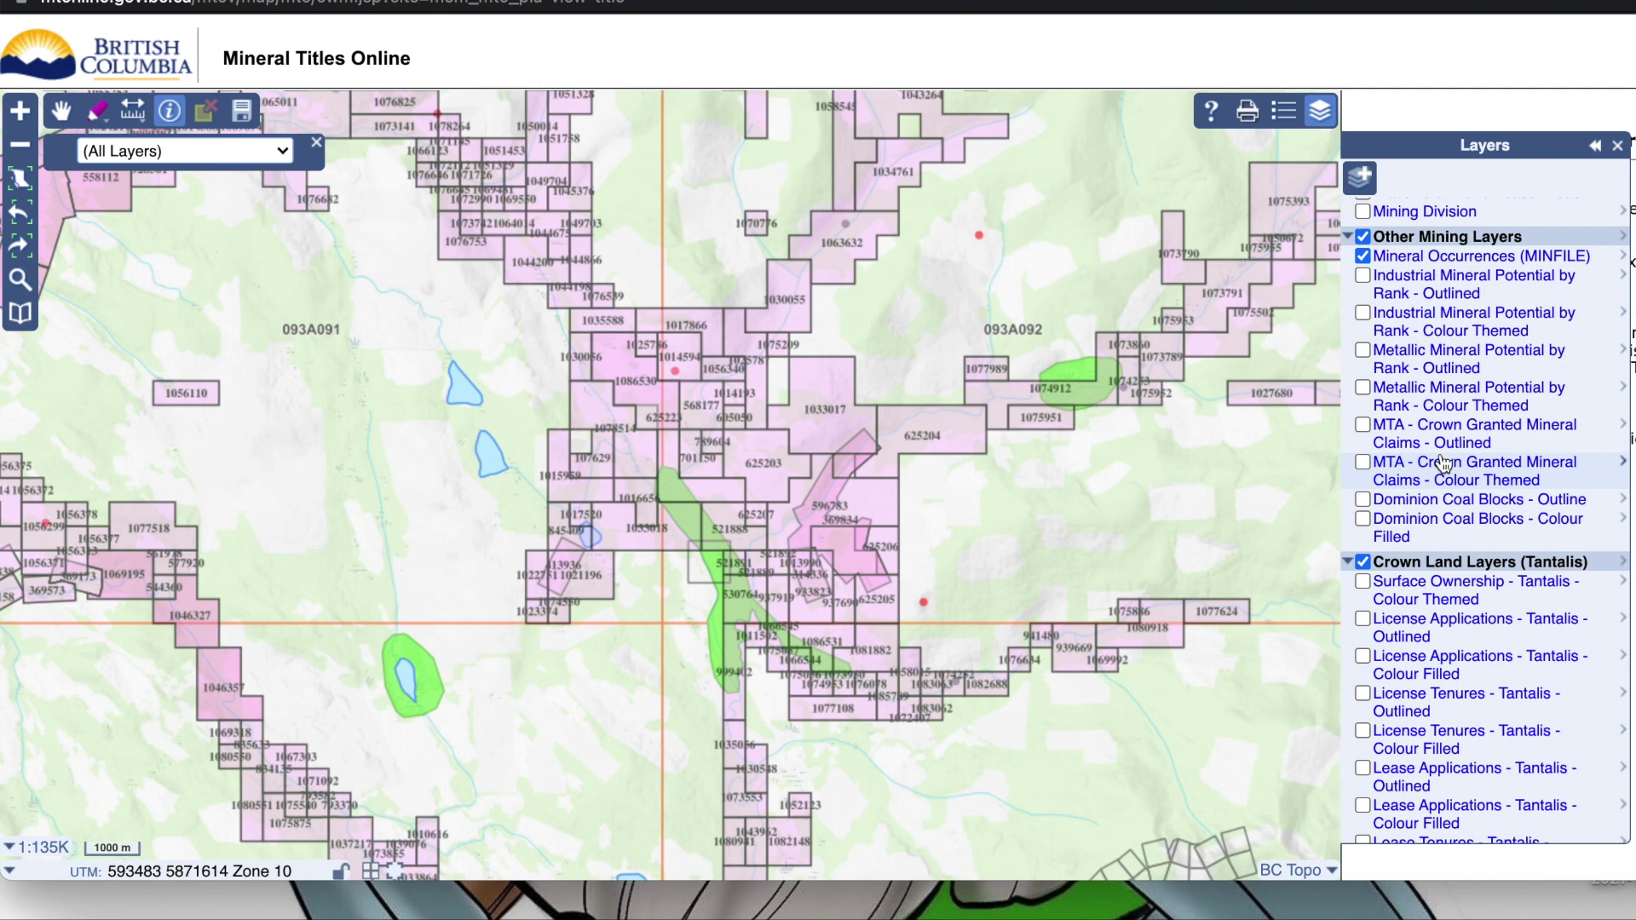
scroll(1442, 462, up, 3)
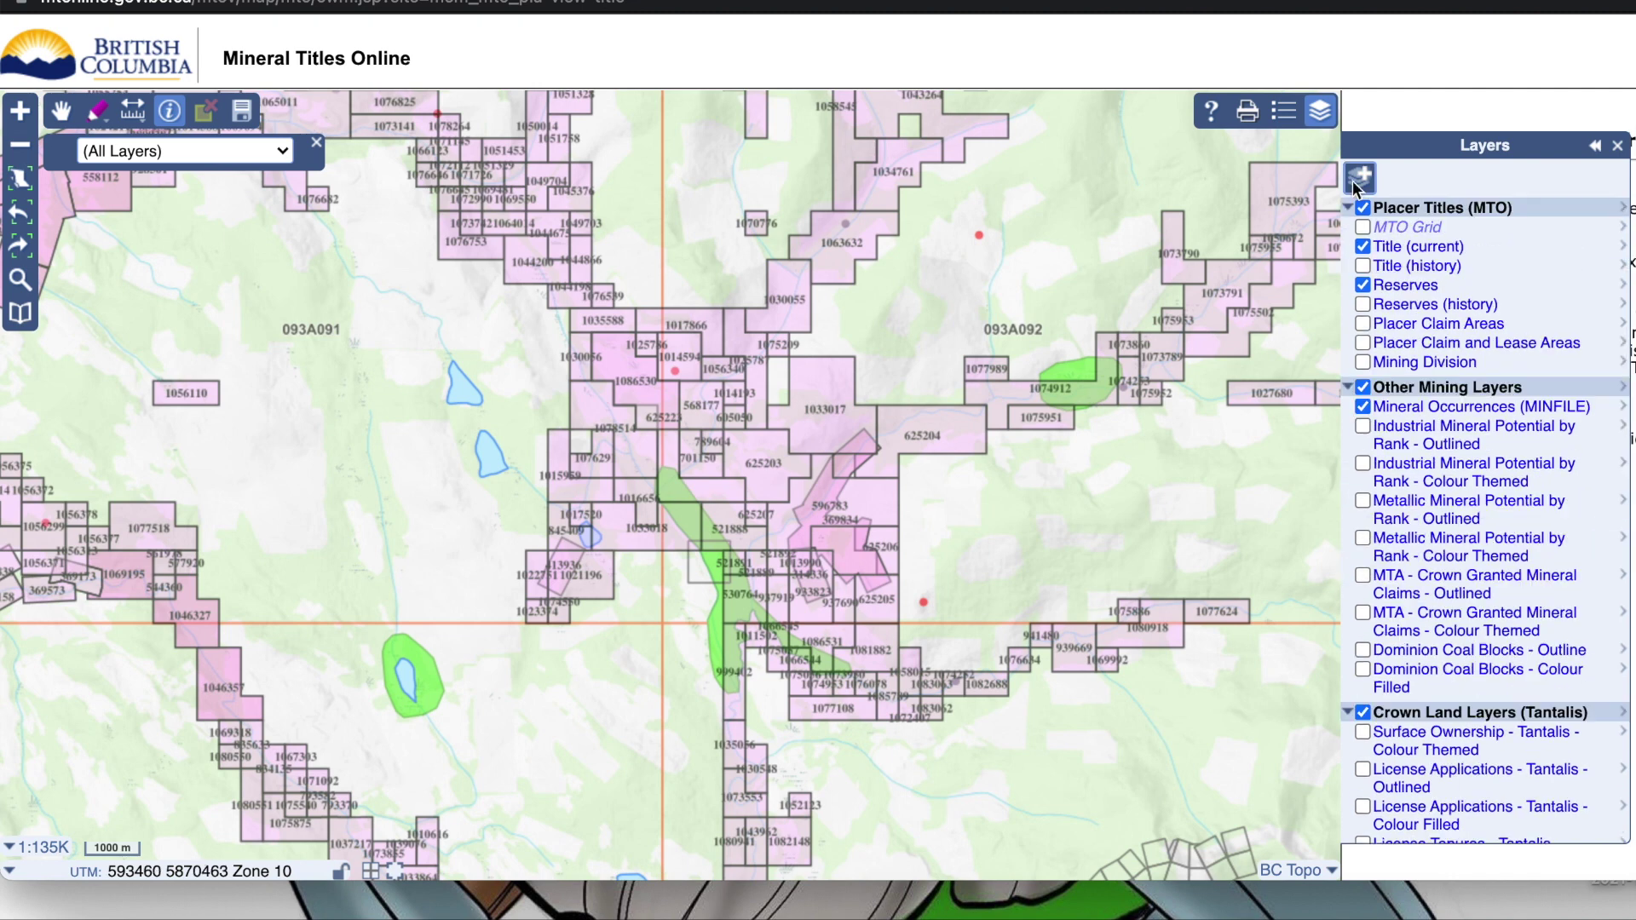
click(1365, 249)
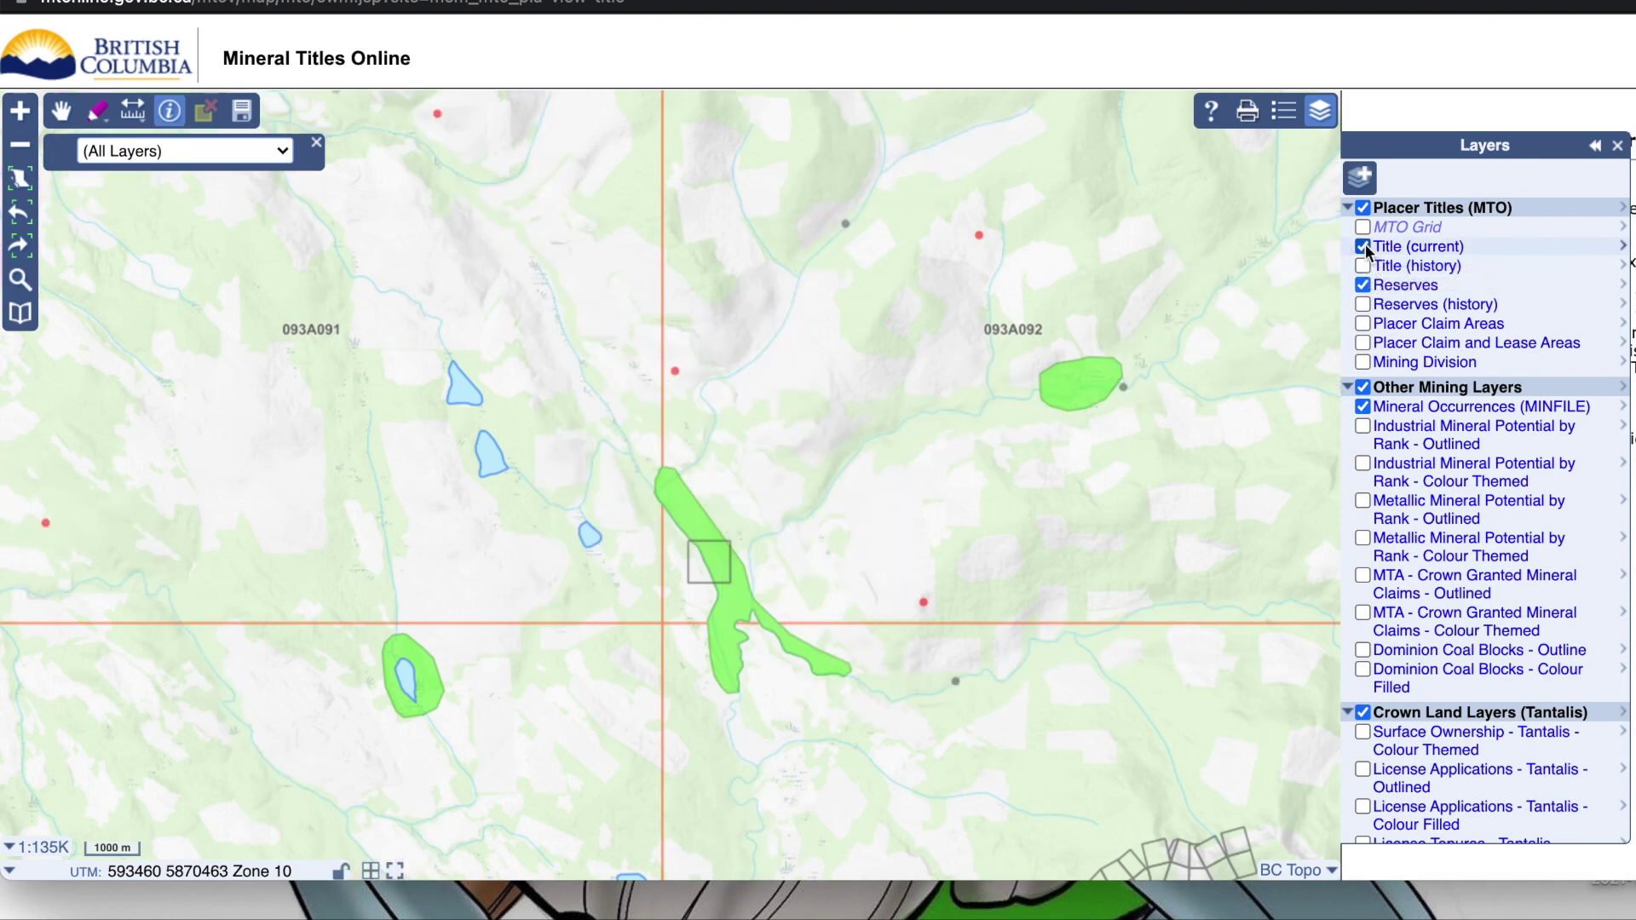
click(1364, 247)
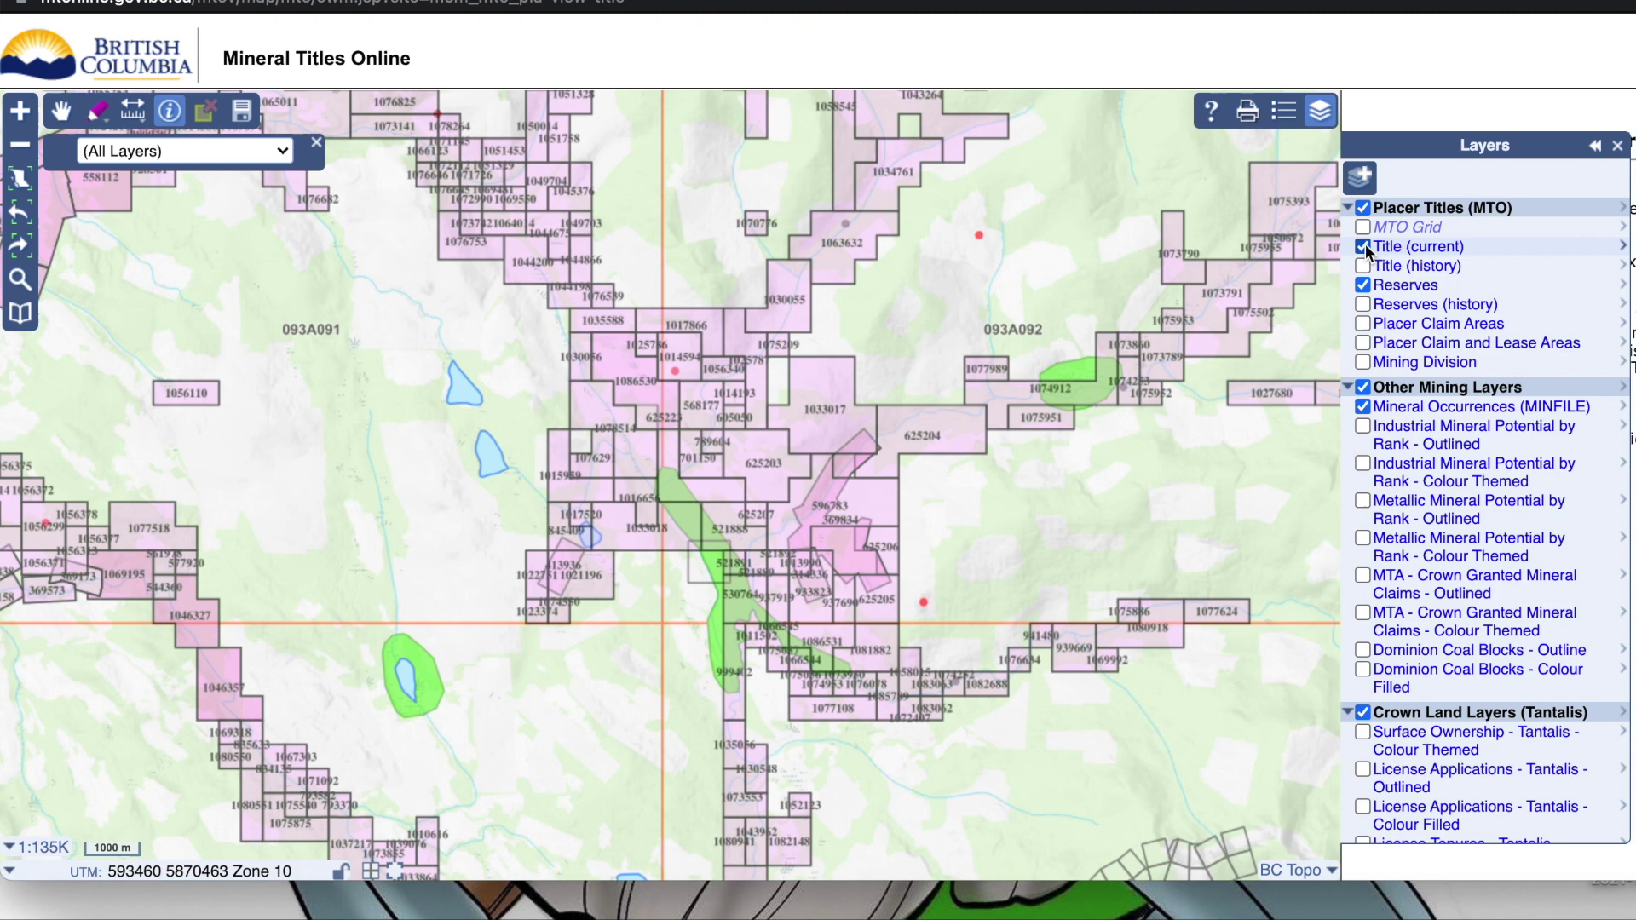
View the placer titles over the ESRI Imagery base map at closer range and restore the BC Topo base map.
click(1331, 869)
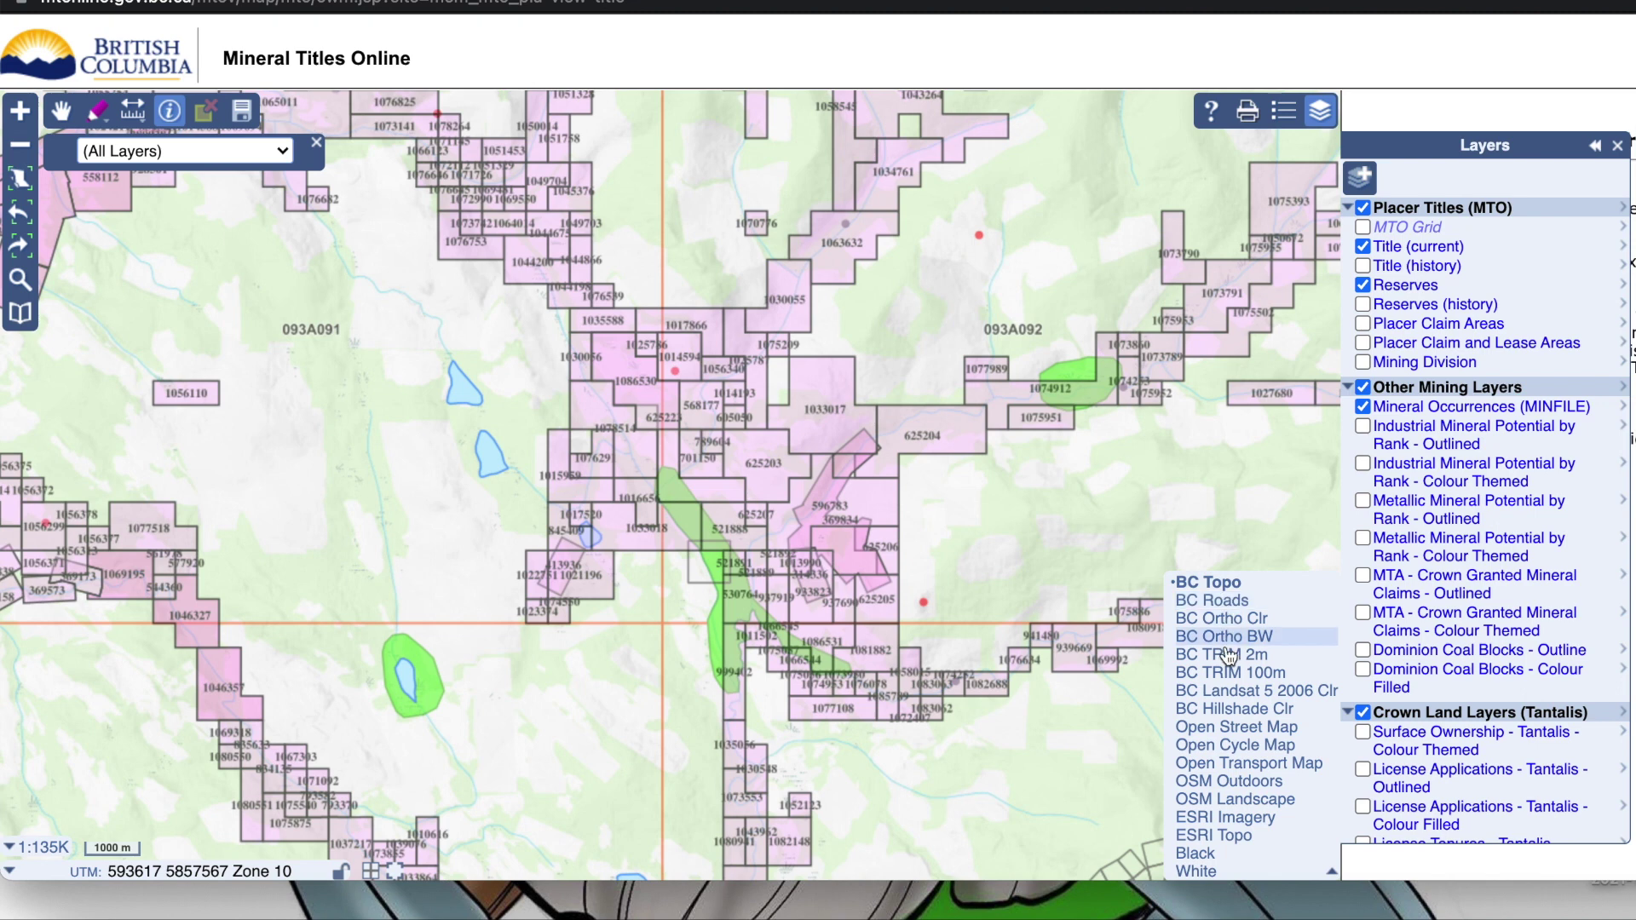
click(1237, 818)
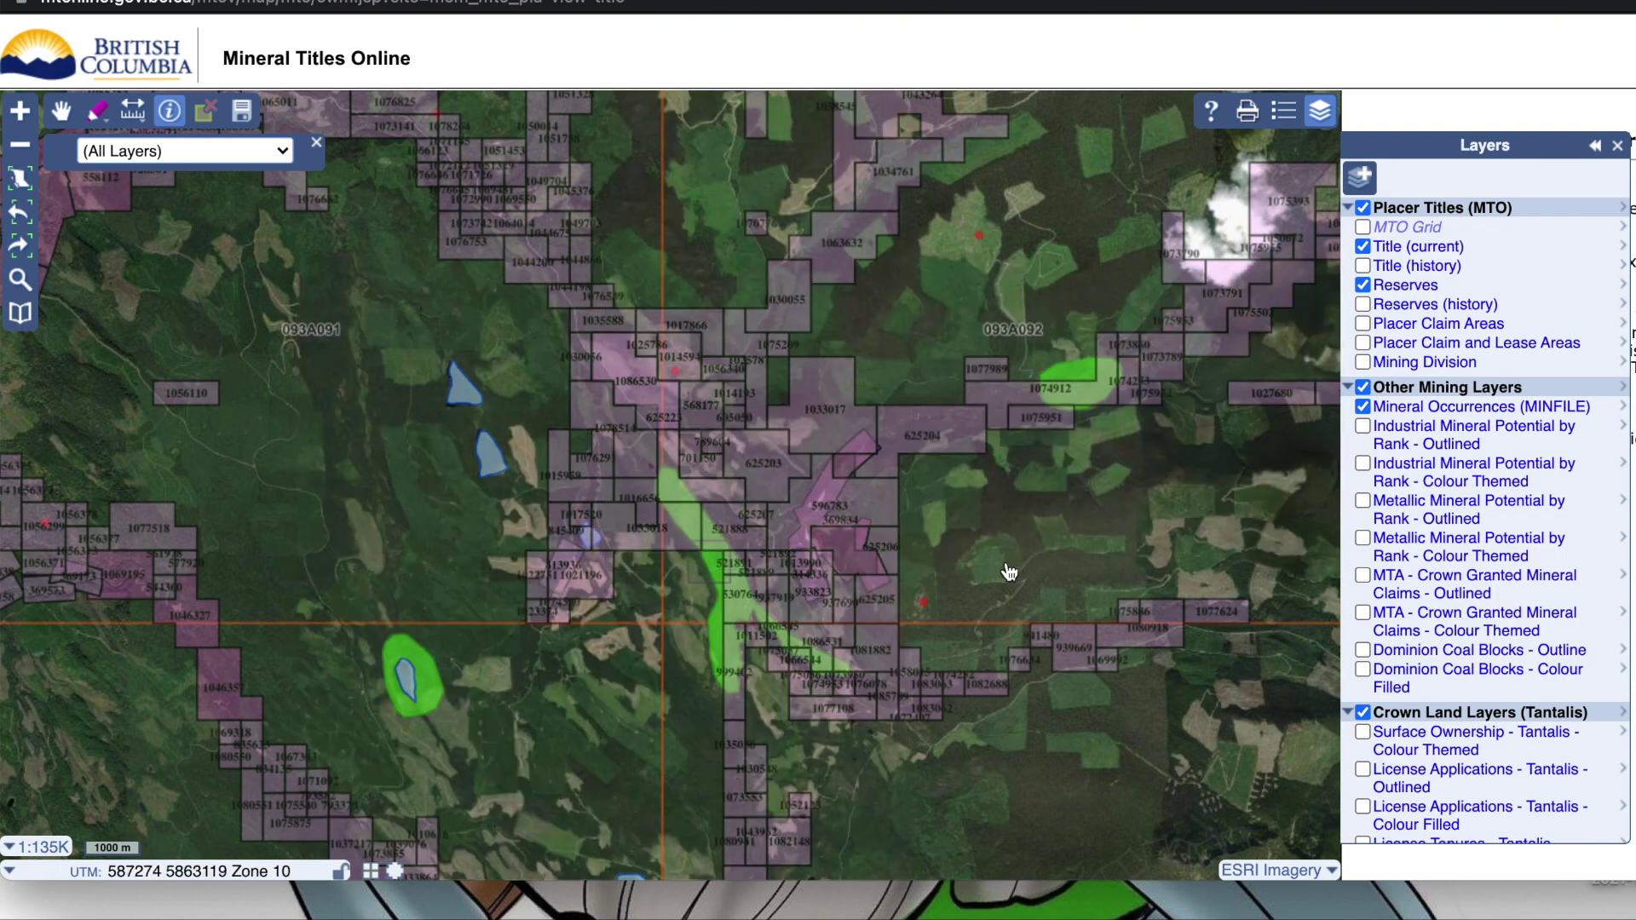
scroll(1009, 572, up, 1)
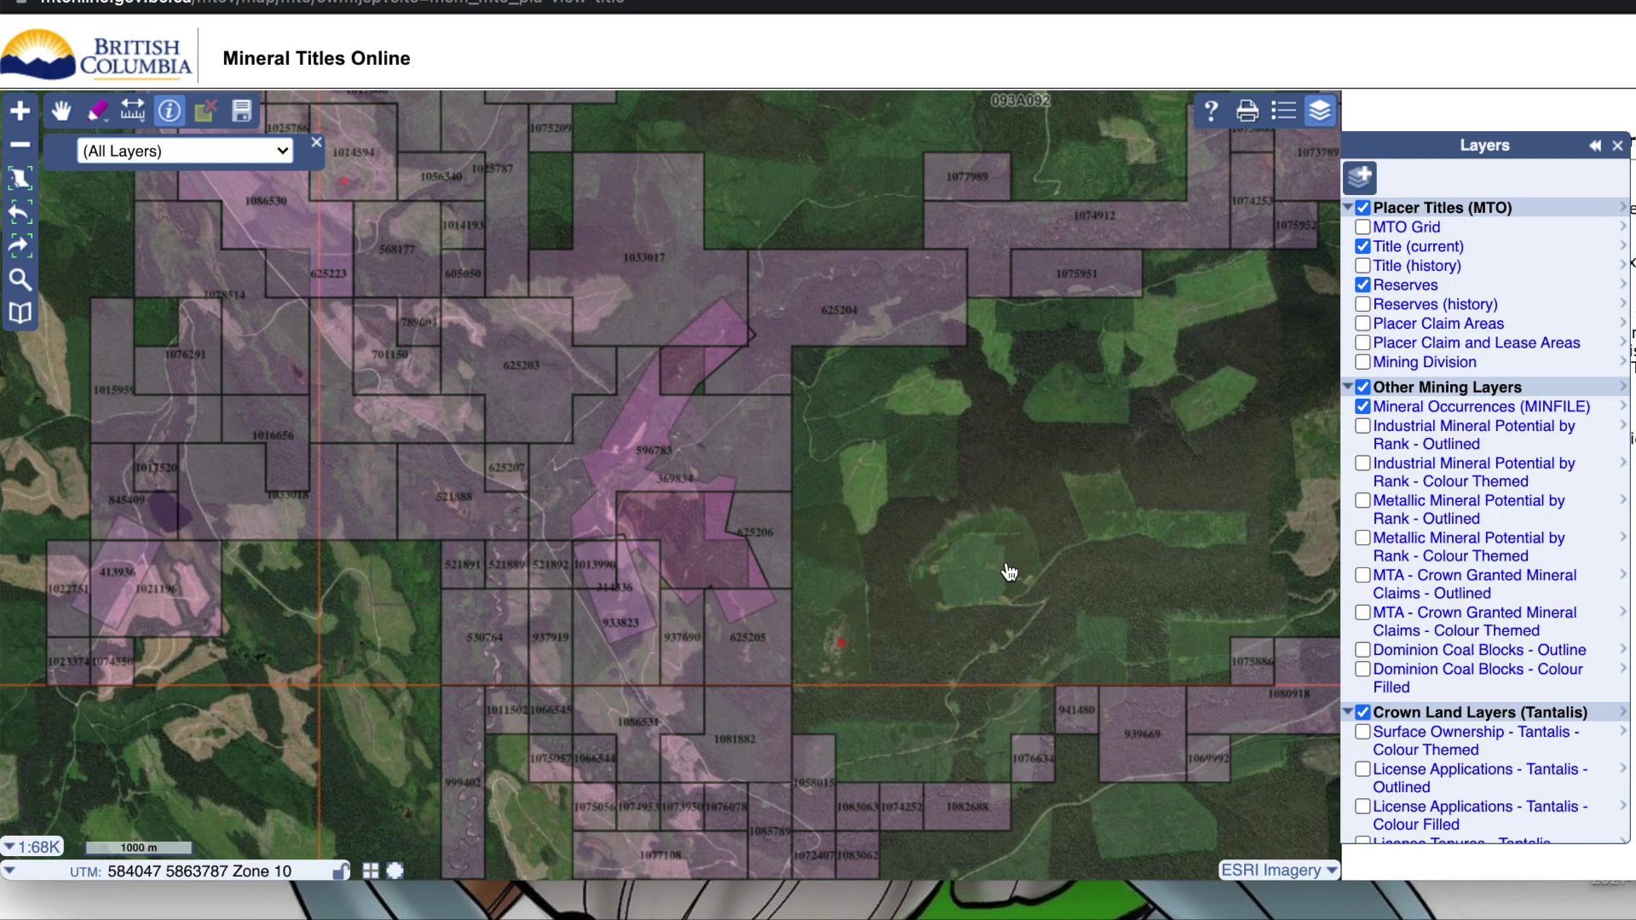
click(1331, 870)
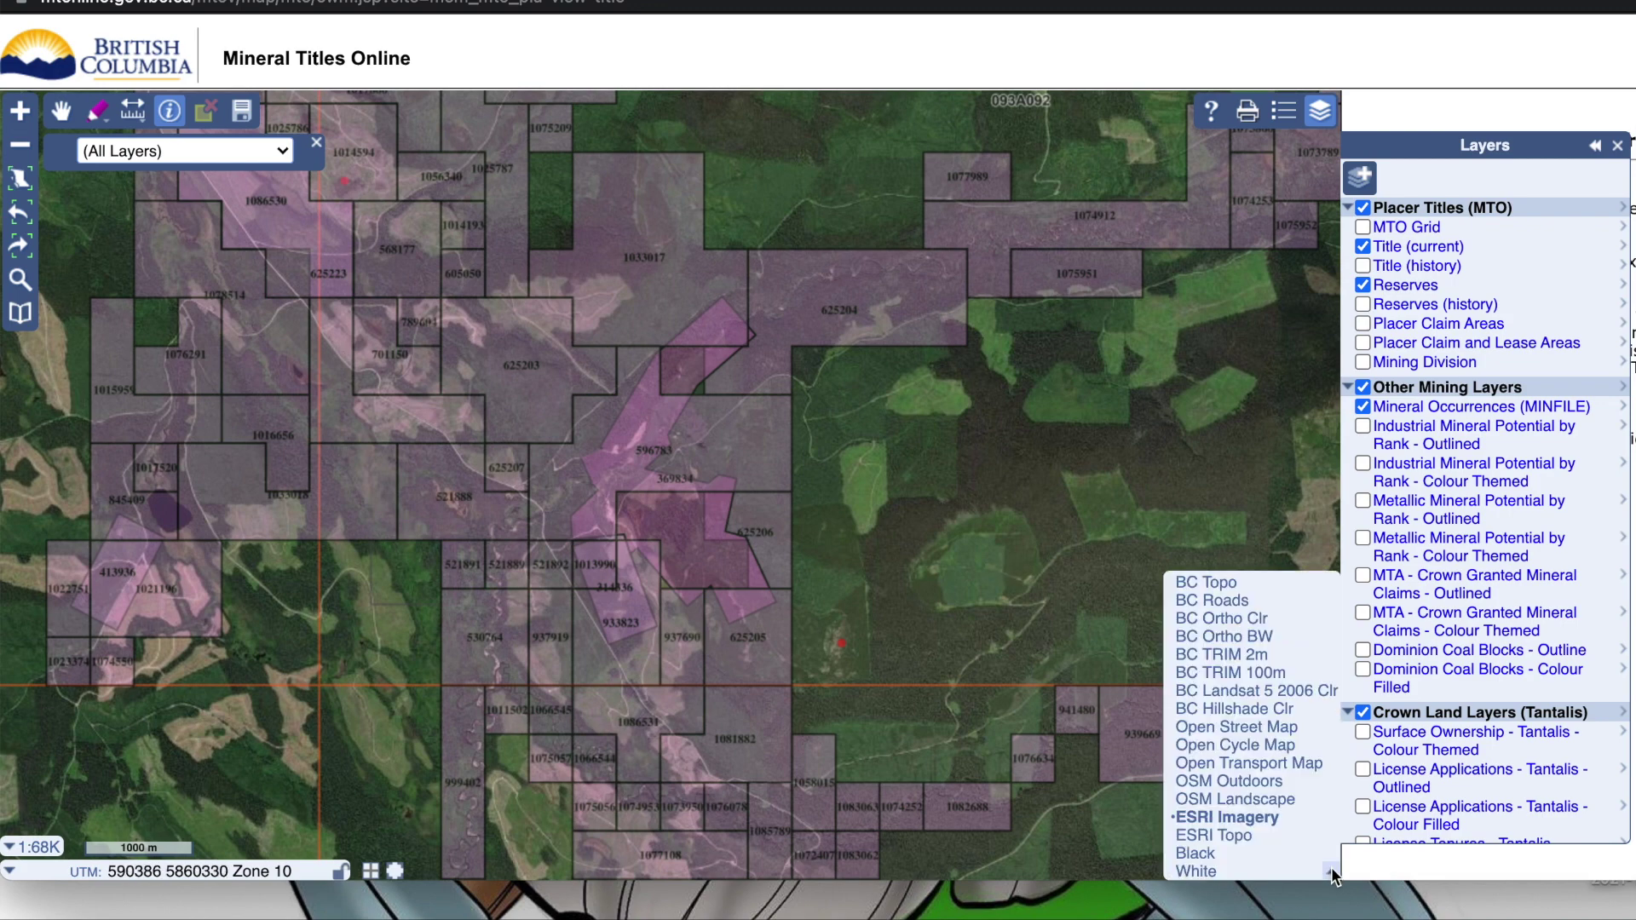
click(1231, 583)
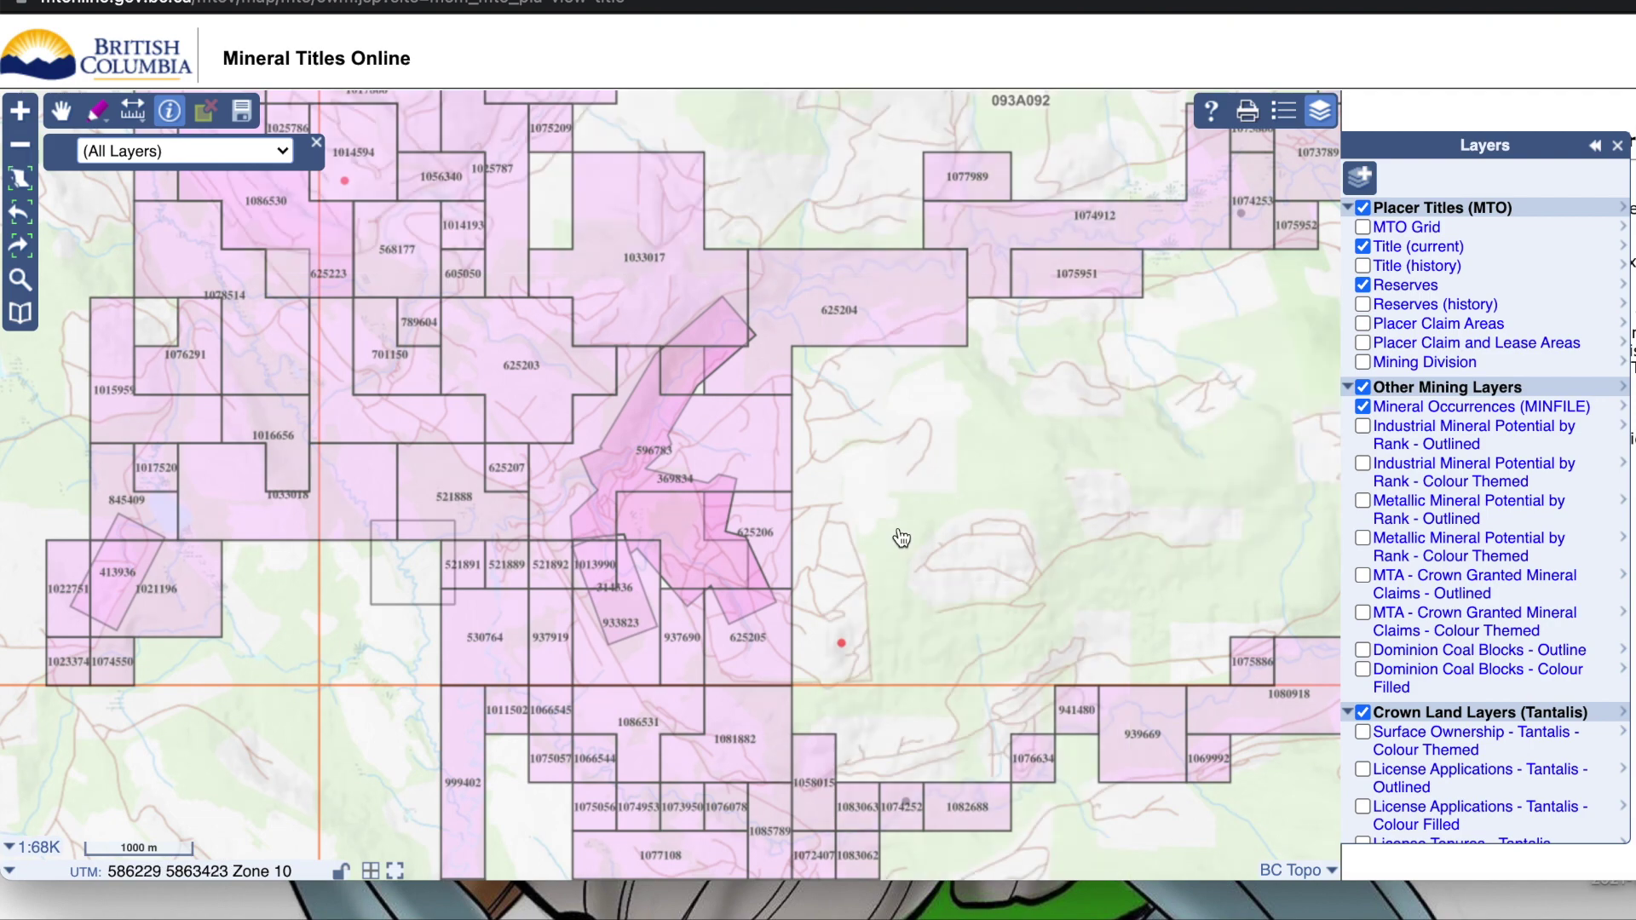
Search for the location "lighting creek" with automatic matching, go to the first Lightning Creek match and close the search.
scroll(902, 538, down, 2)
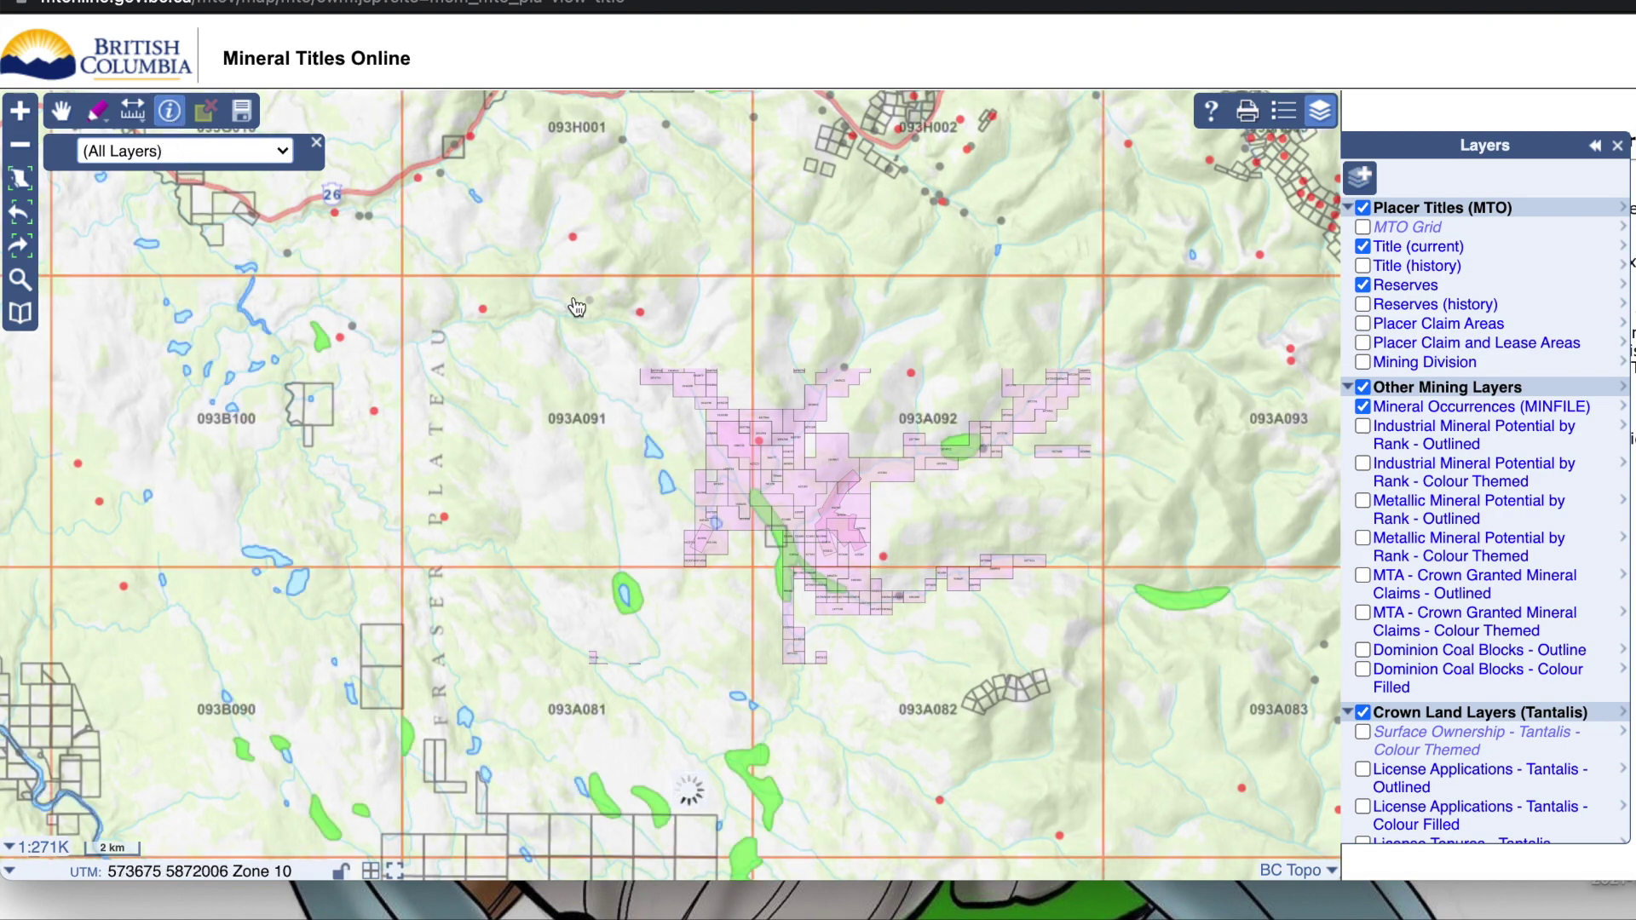
click(19, 280)
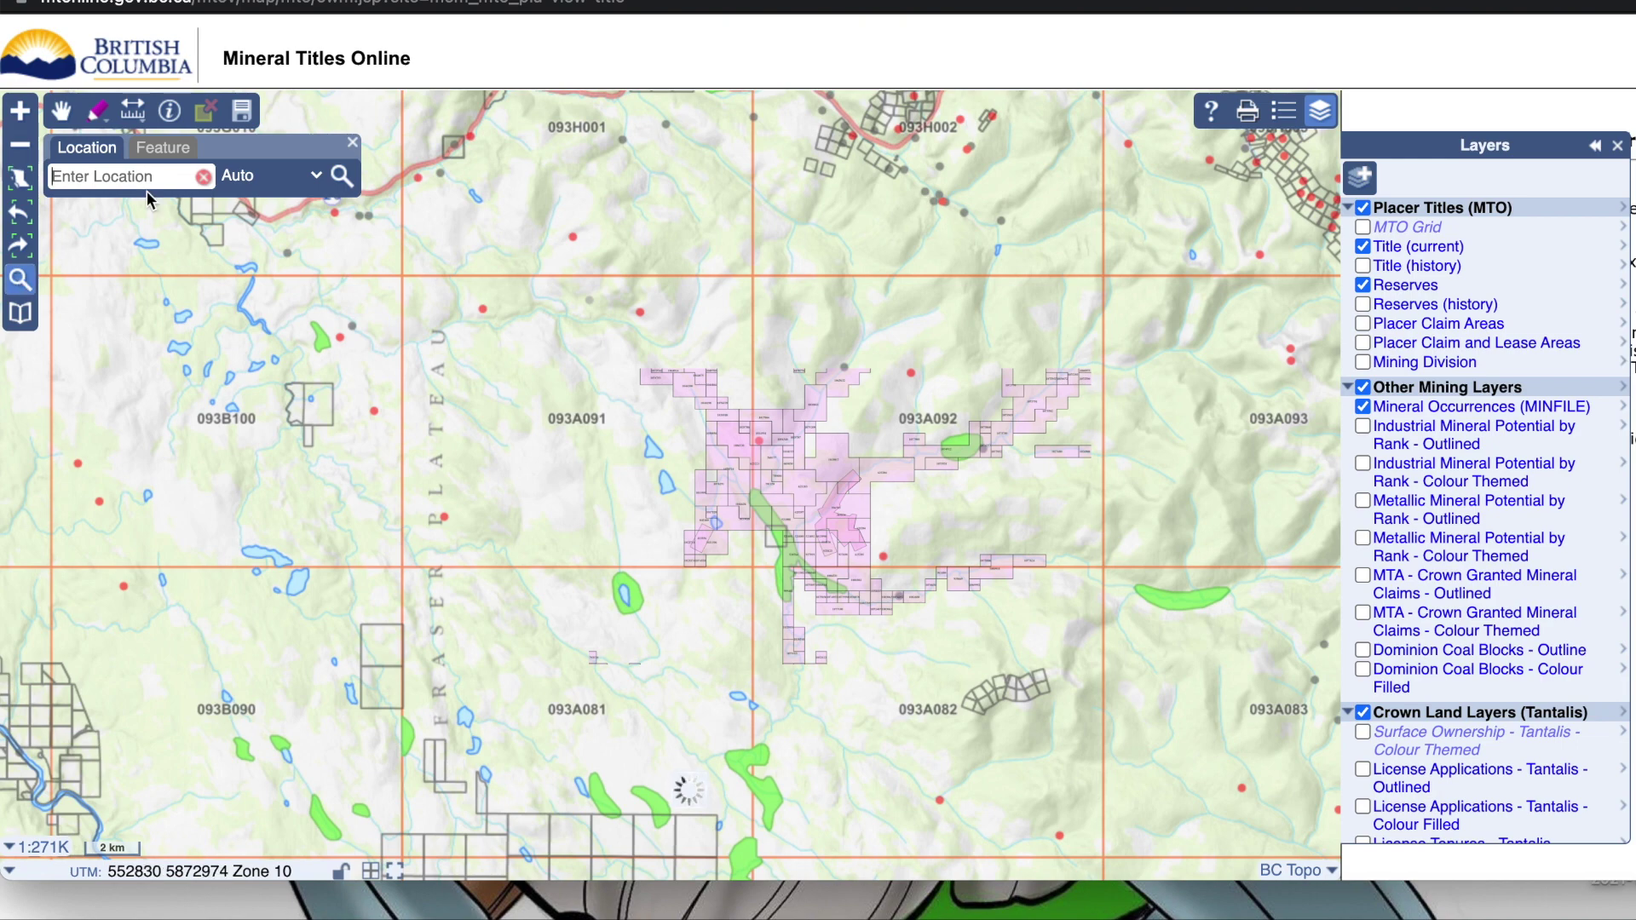
click(319, 182)
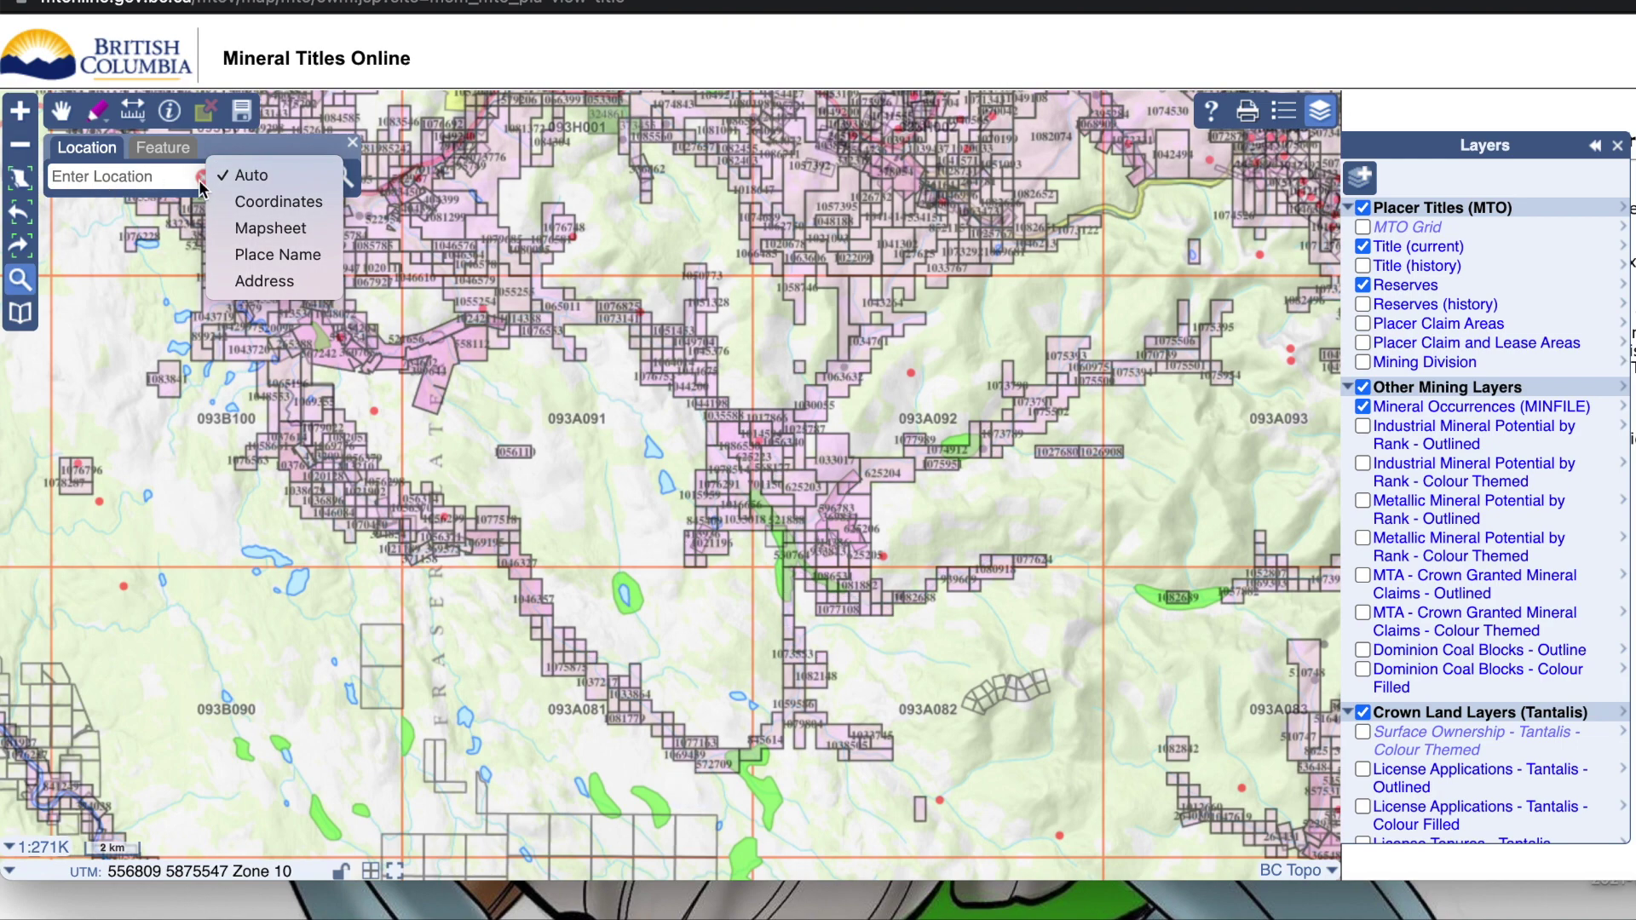
click(90, 177)
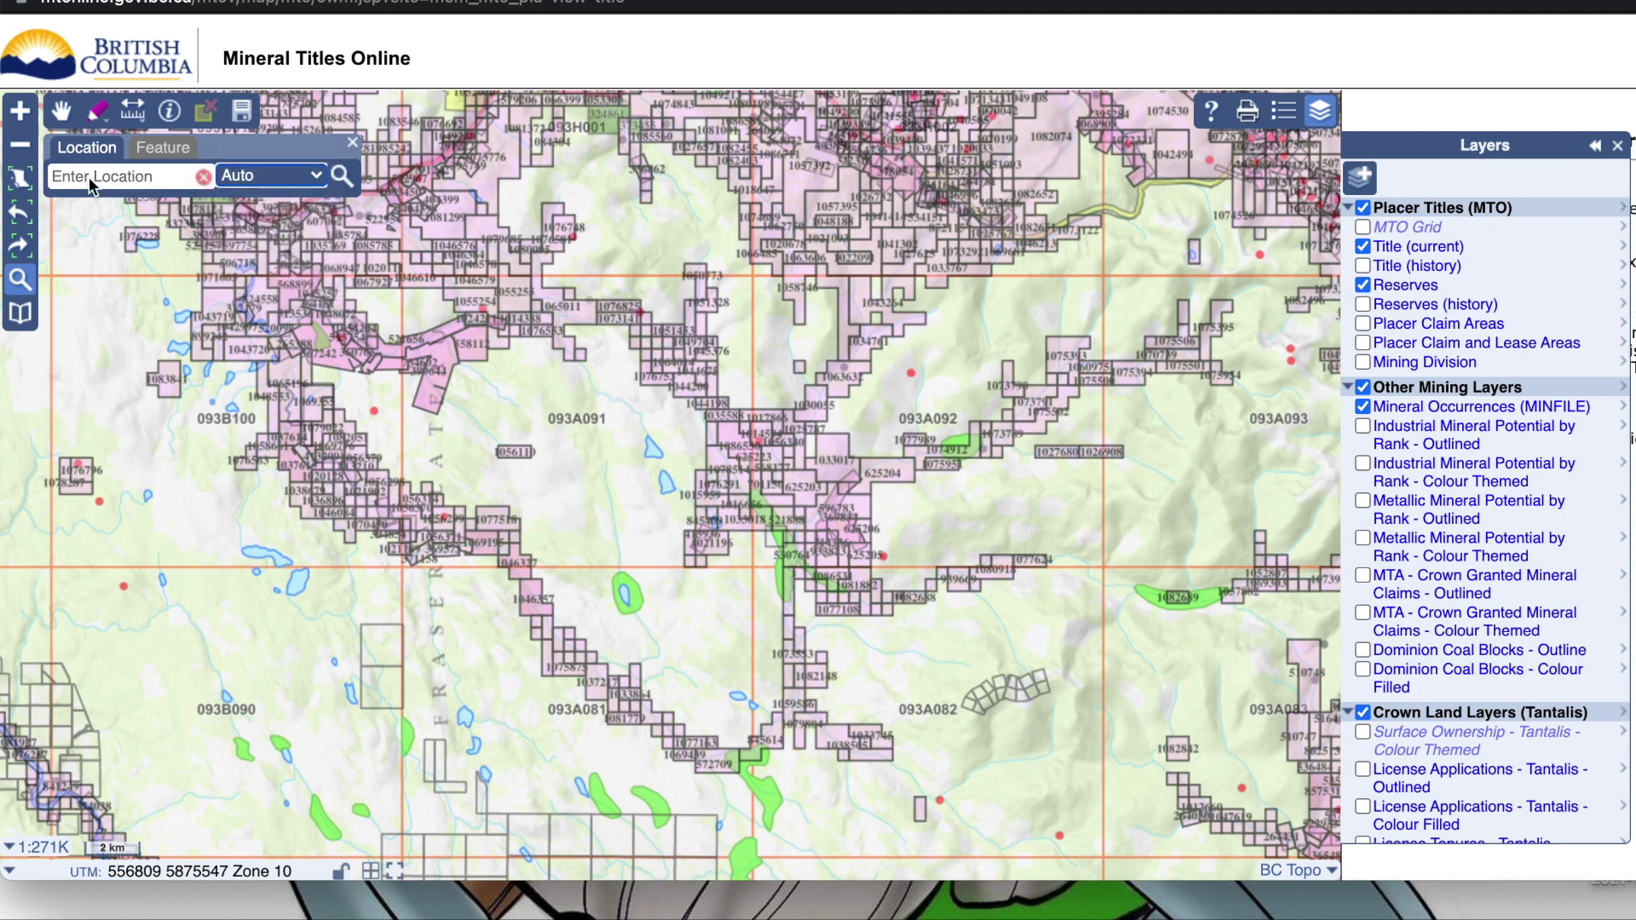
click(74, 192)
click(67, 177)
text(lighting creek)
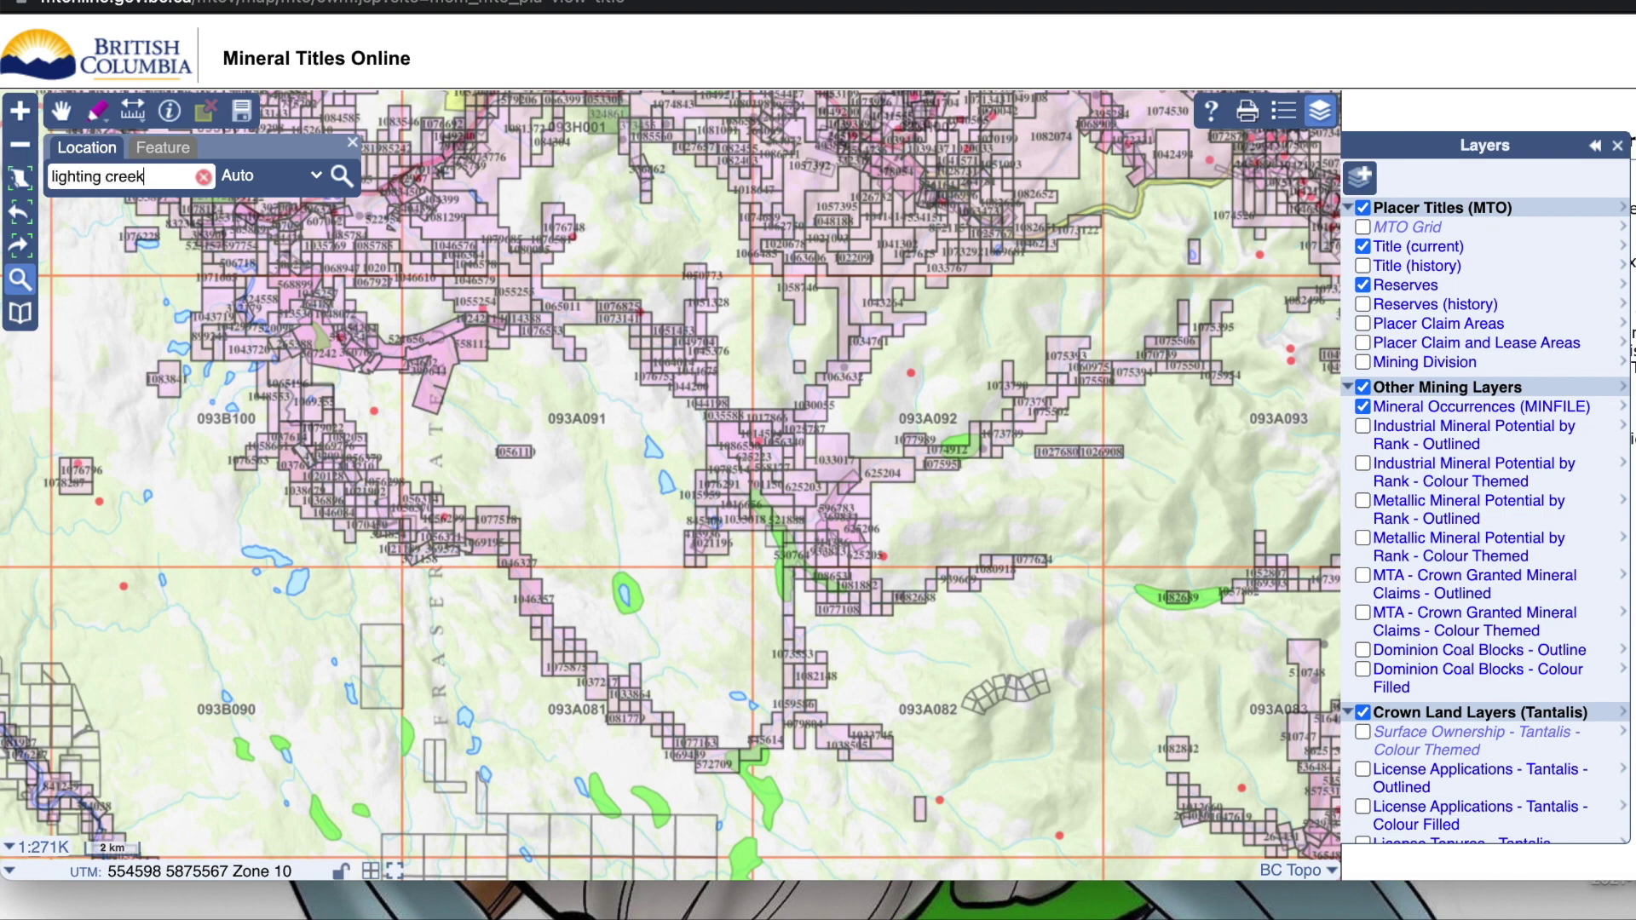
key(Return)
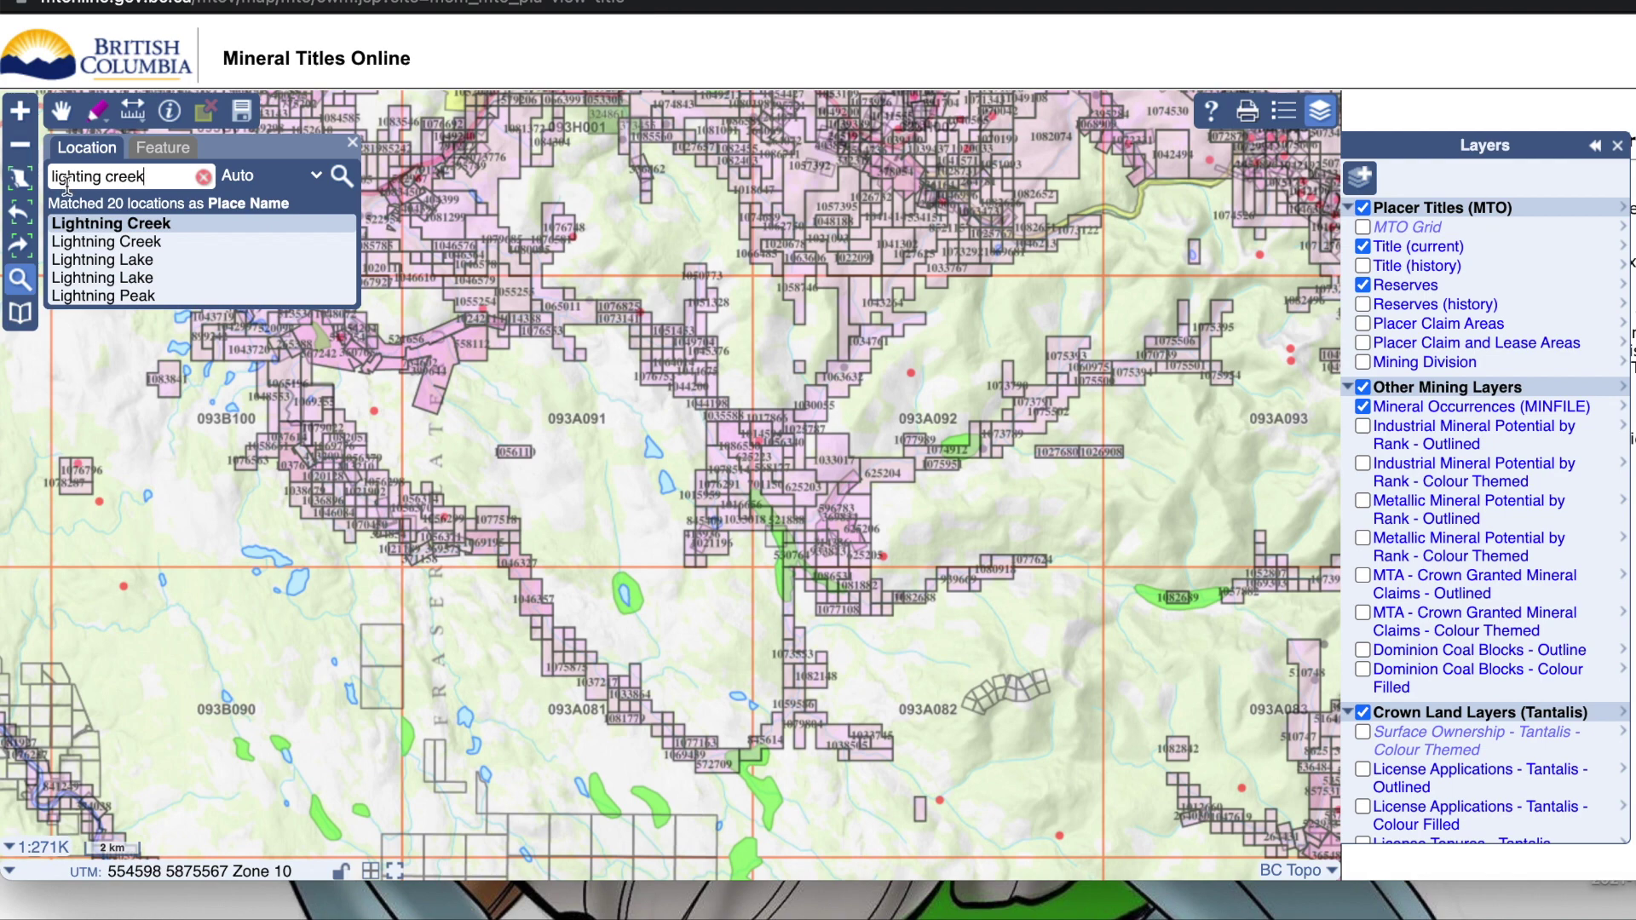
click(88, 226)
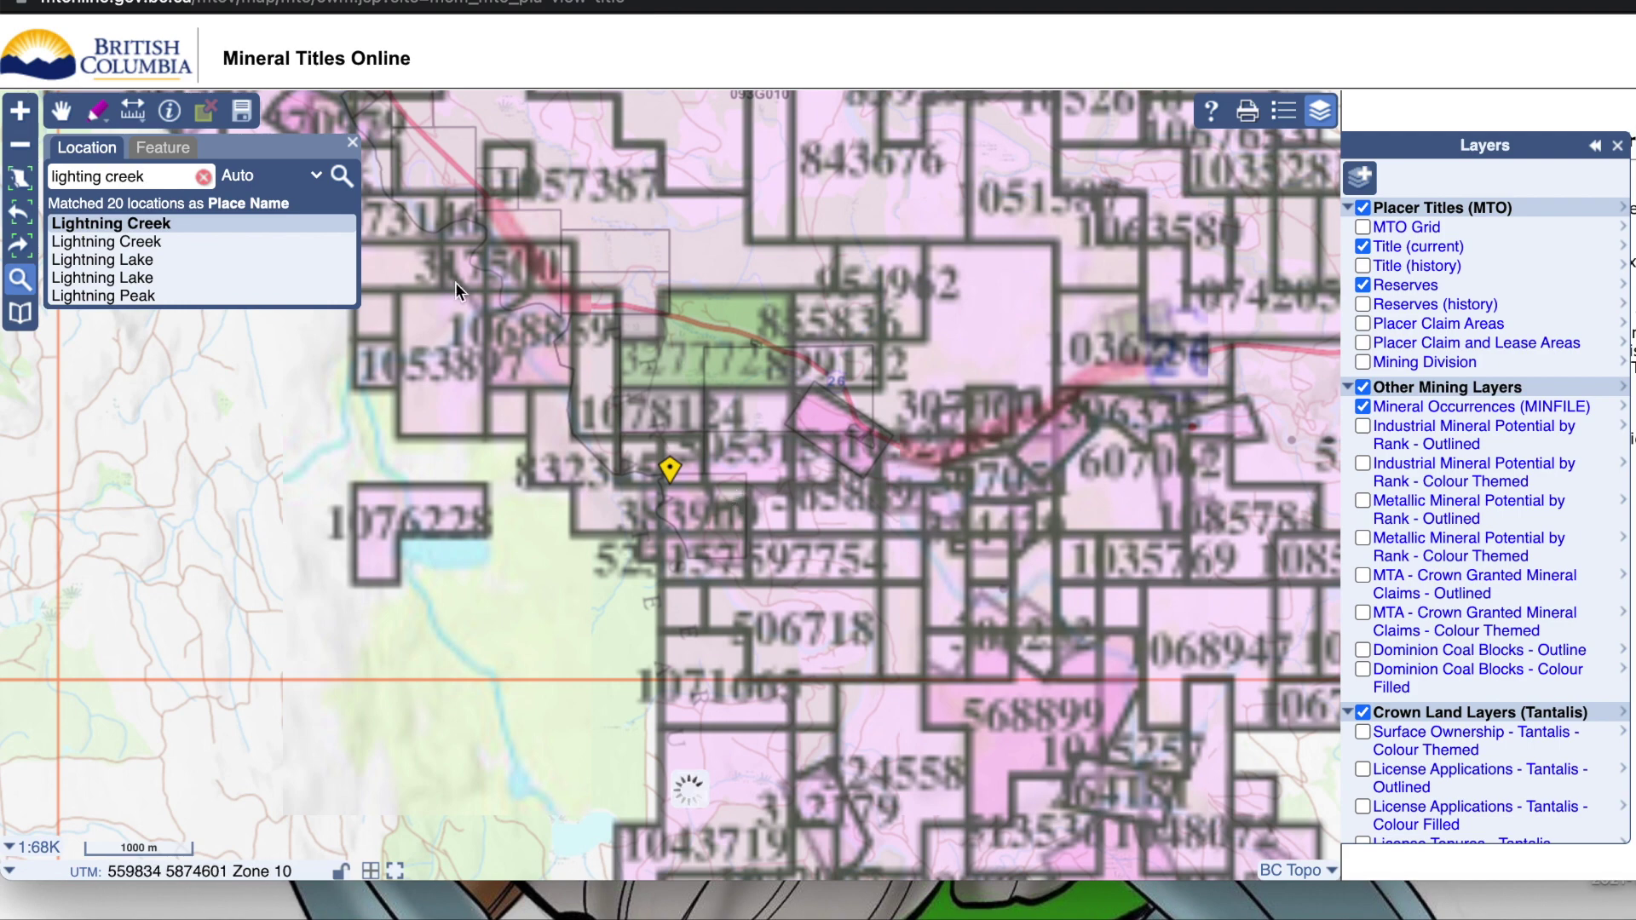
click(350, 141)
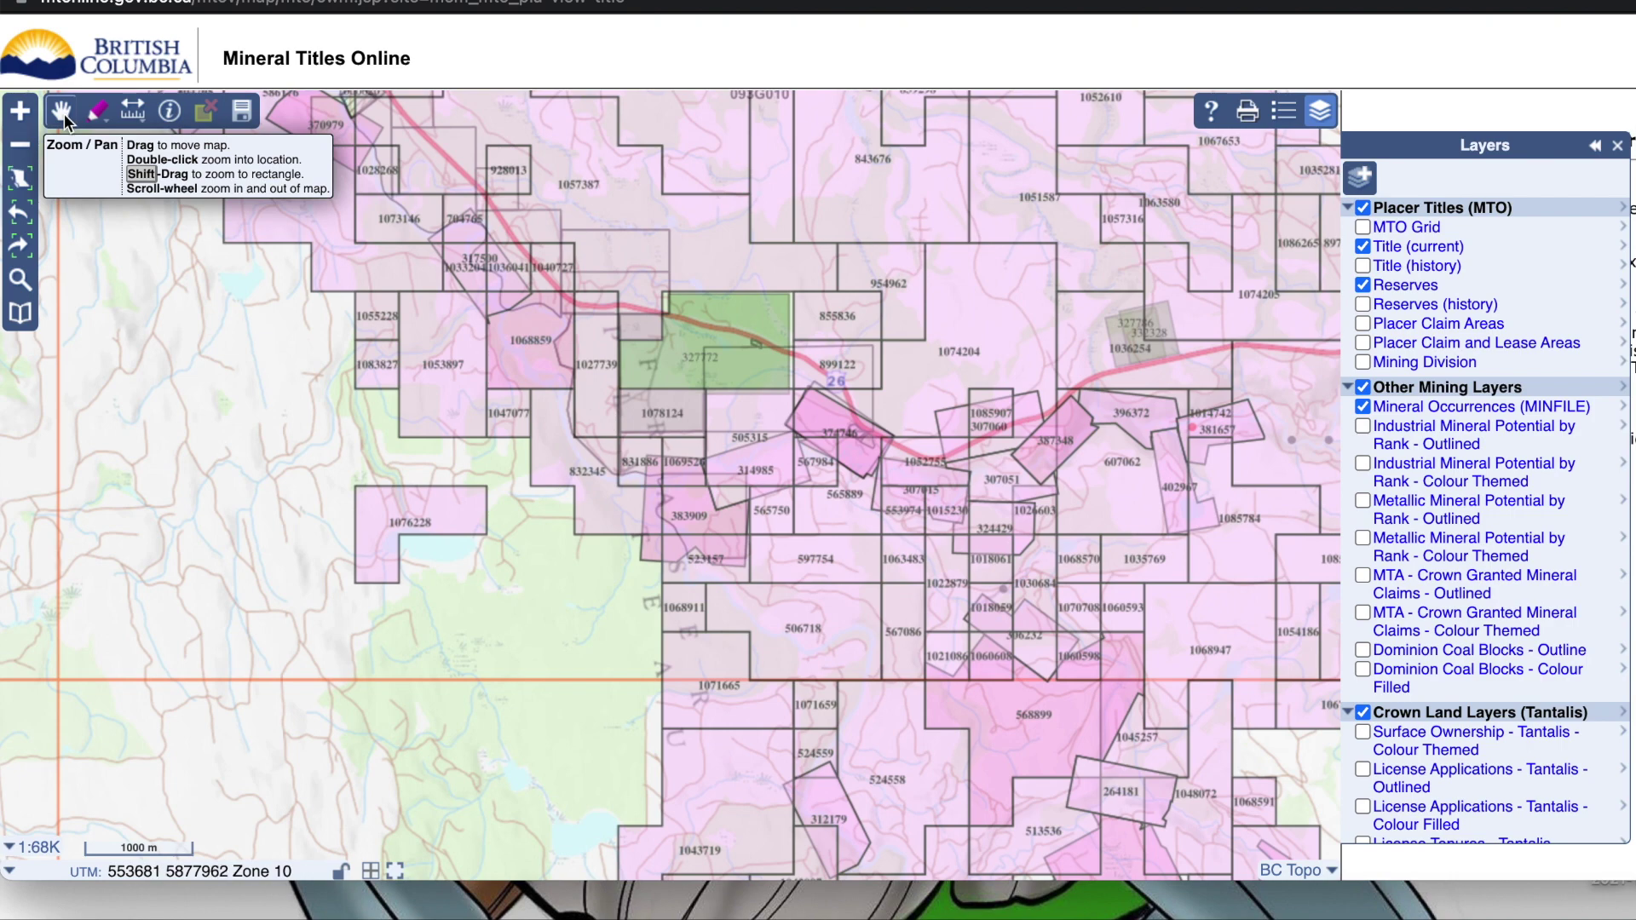
Draw two red point markers, one in the open ground west of title 1076228 and one just east of that title.
click(100, 115)
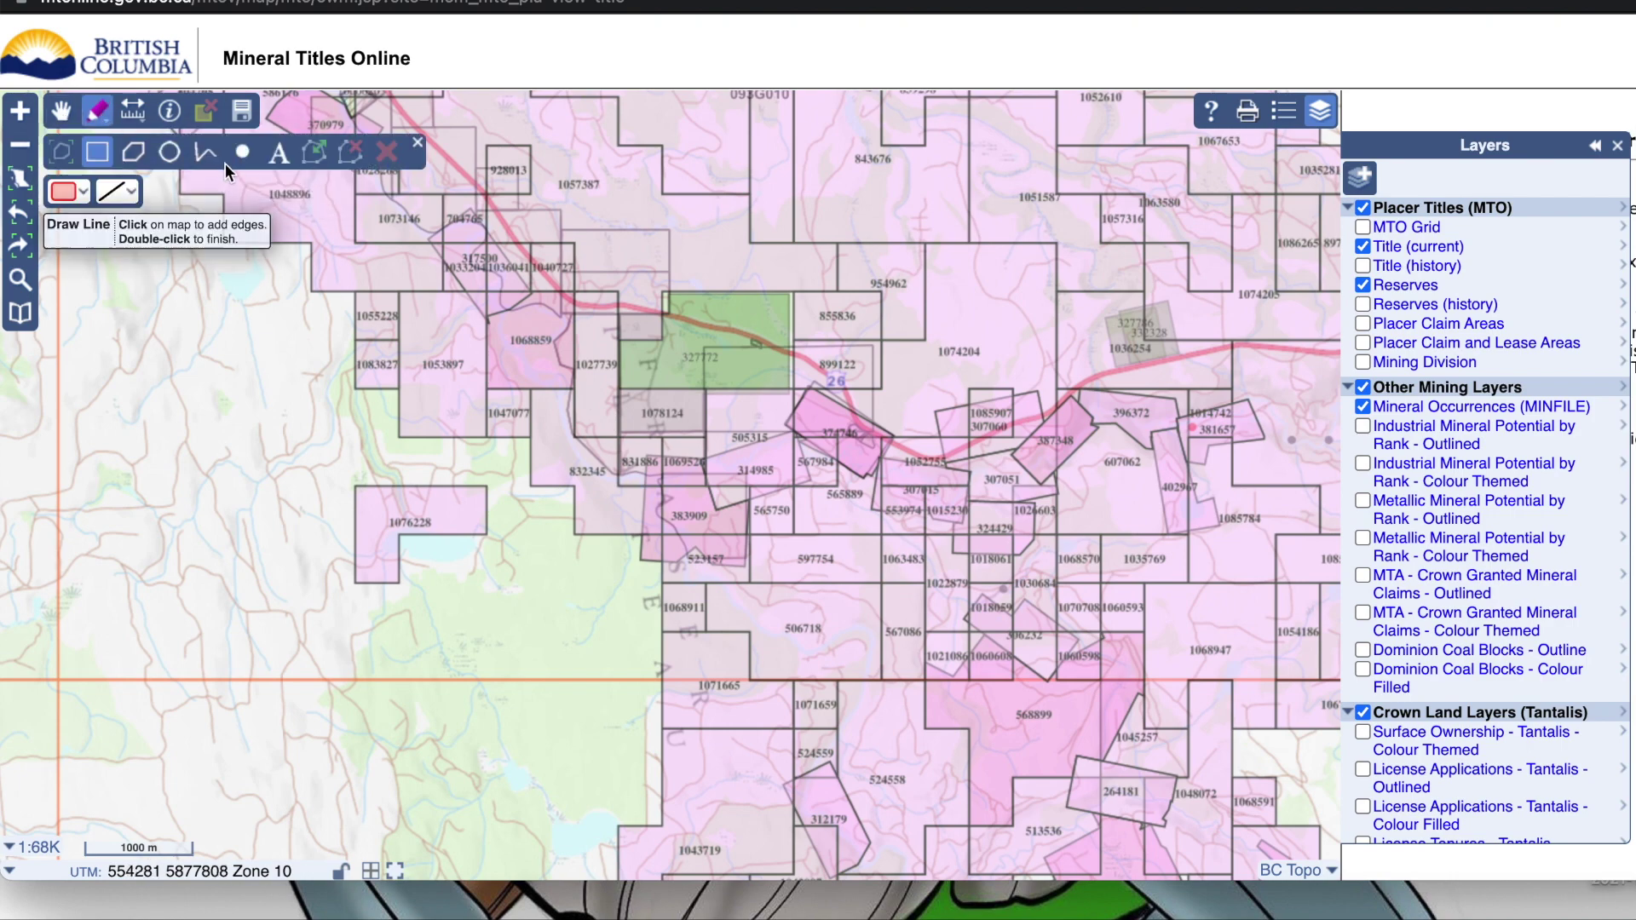
click(246, 157)
click(247, 435)
click(408, 492)
click(507, 513)
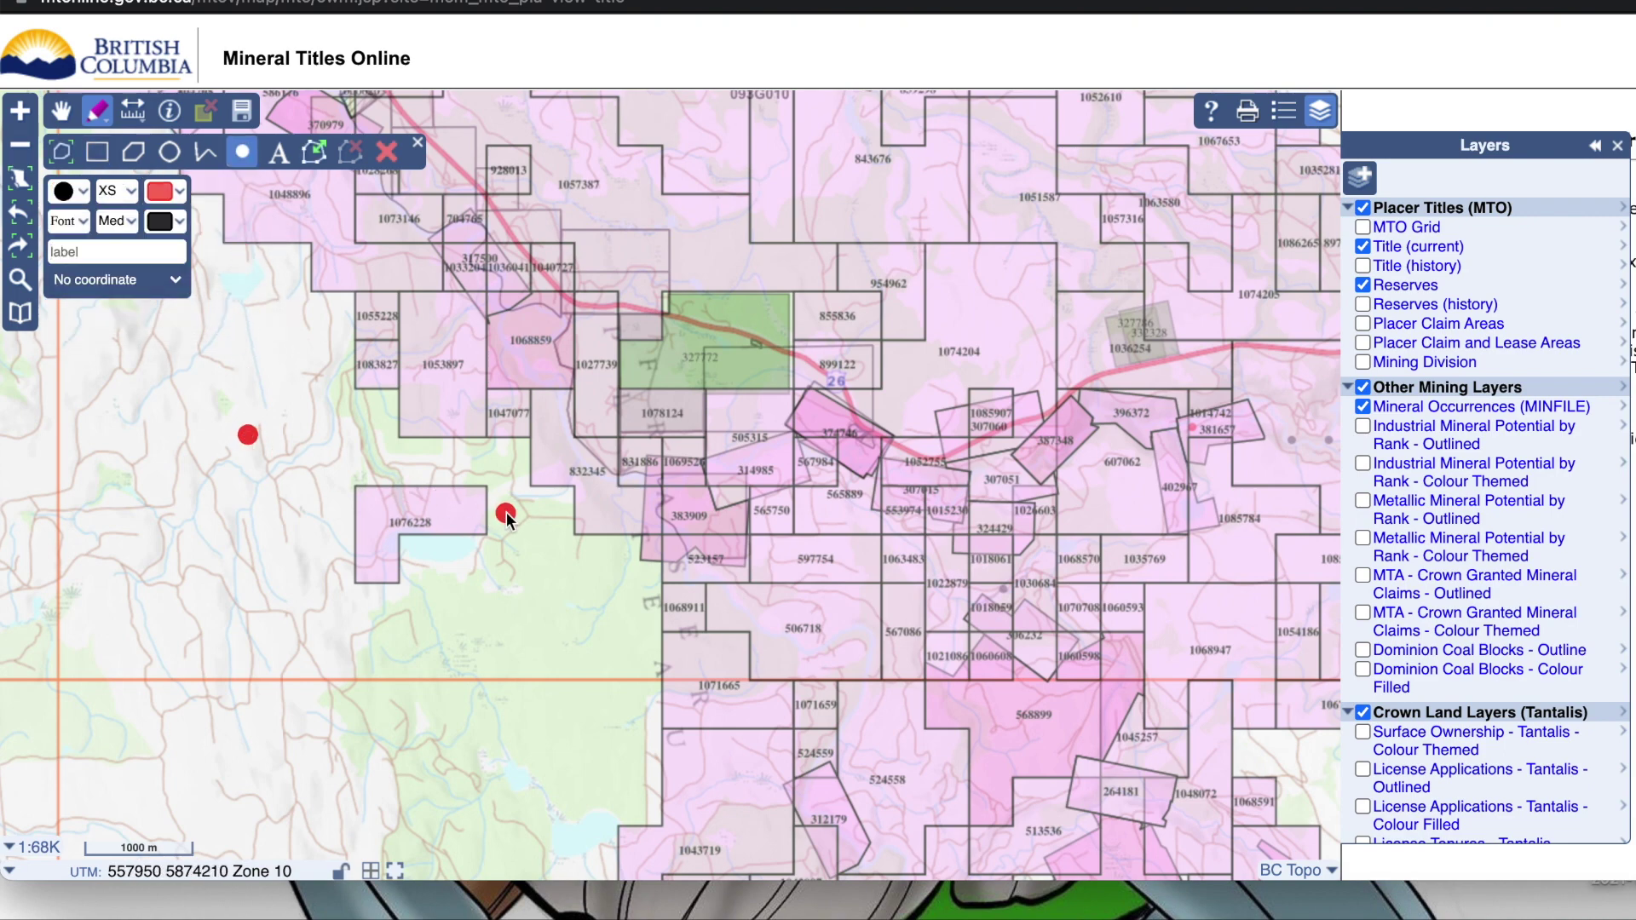
Measure the distance between the two red point markers.
click(135, 115)
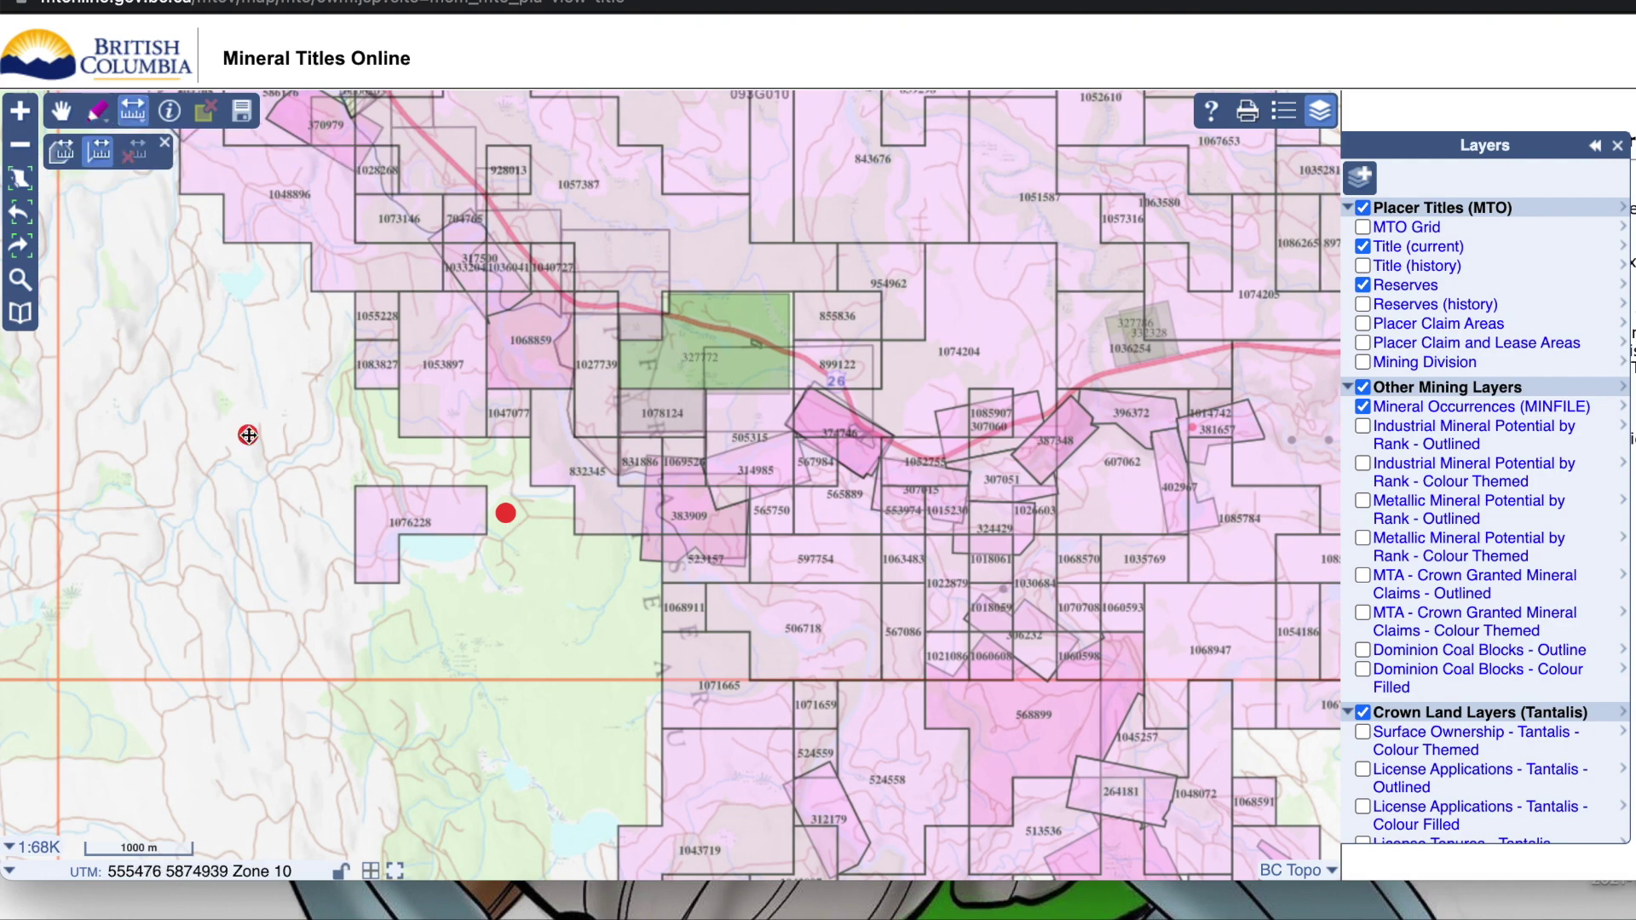
click(248, 435)
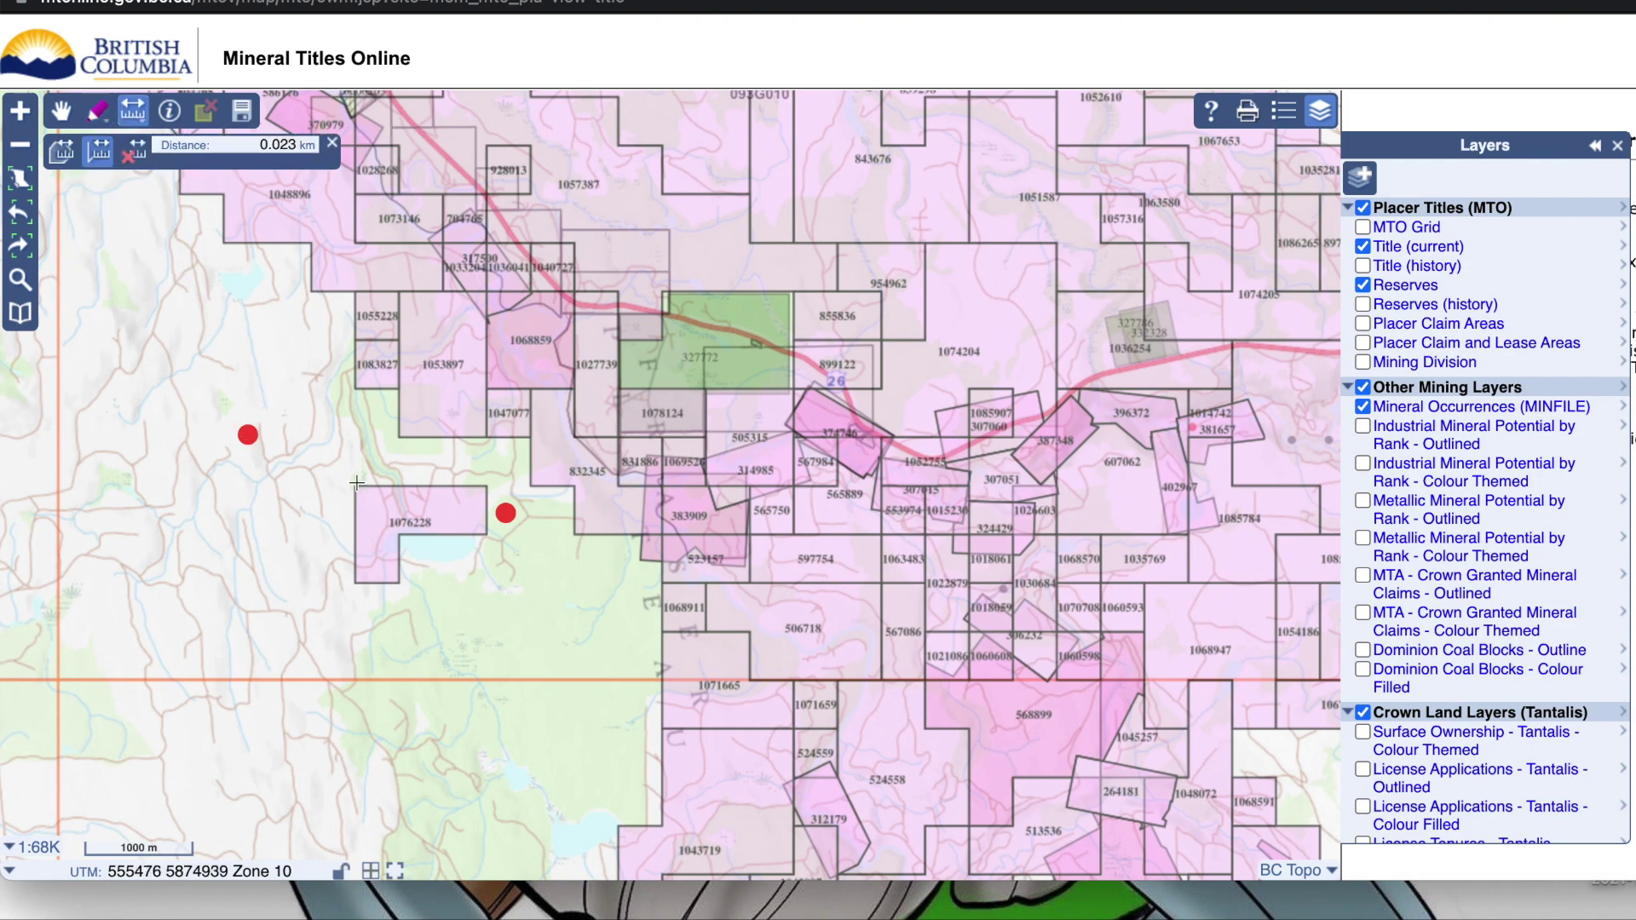
click(506, 513)
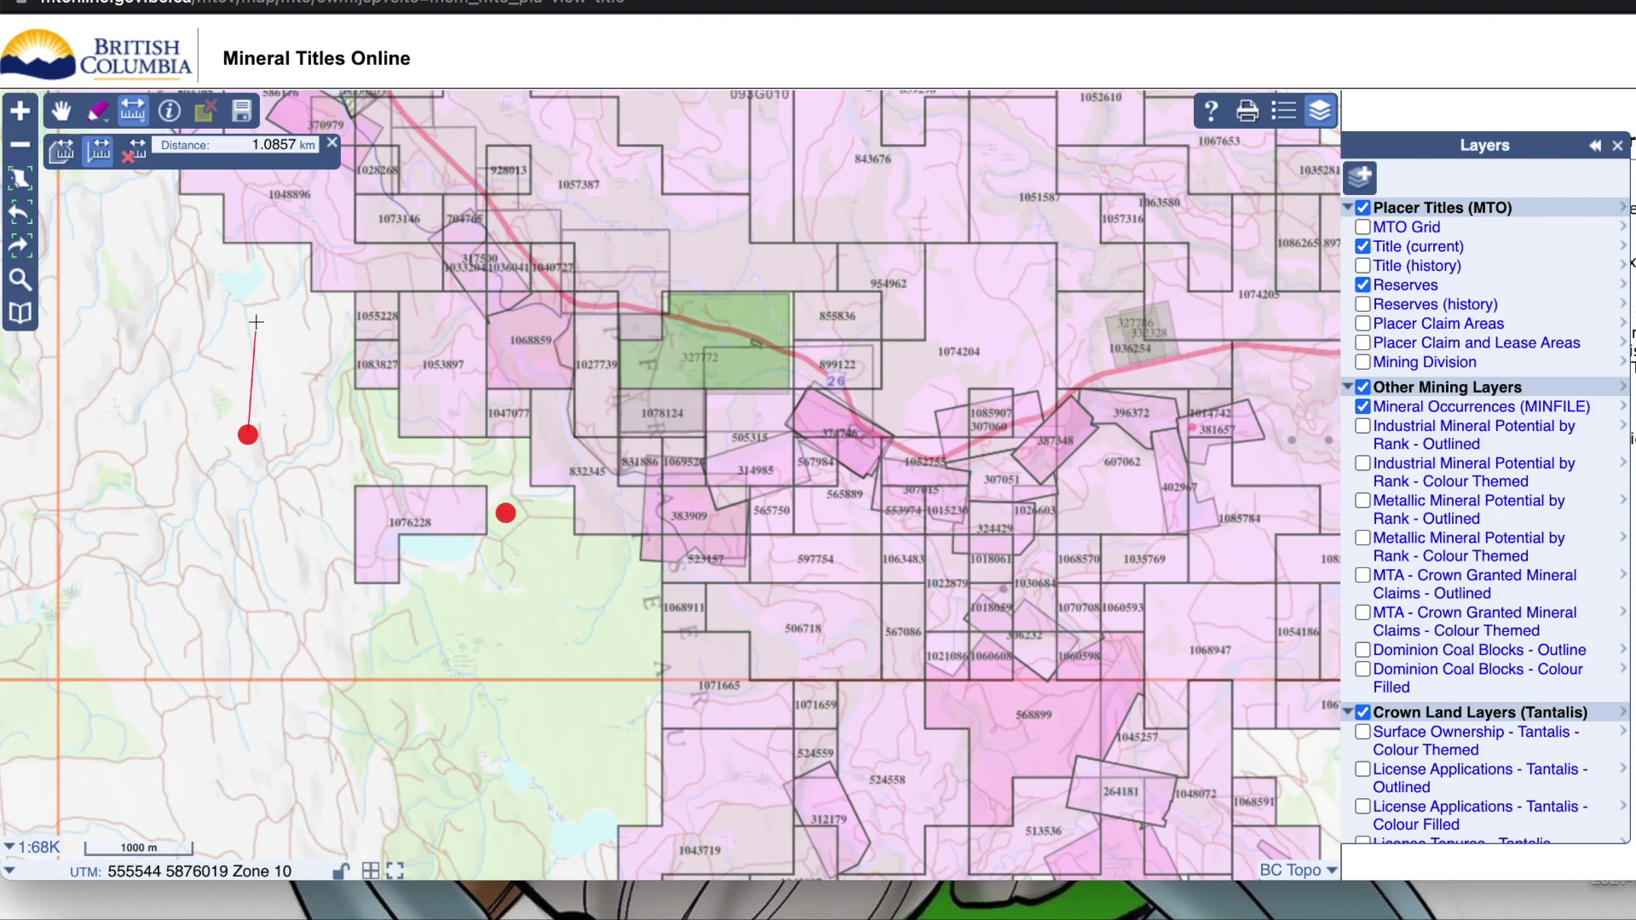
Measure the area of title 1053897 by tracing its four corners, and close the measuring tool.
click(59, 162)
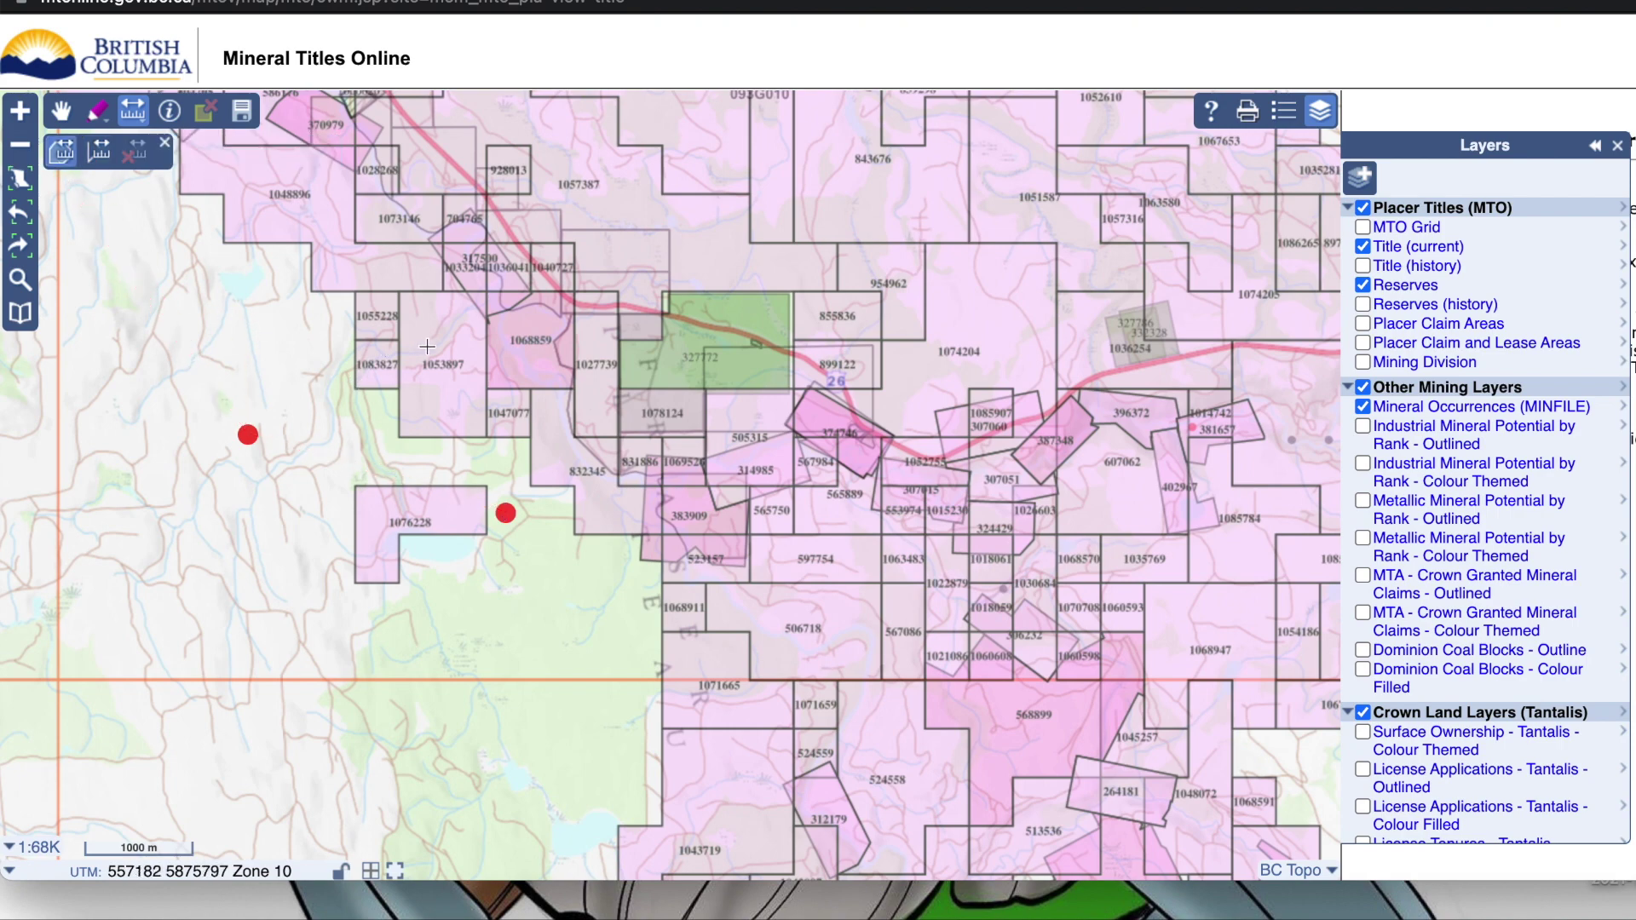
click(403, 295)
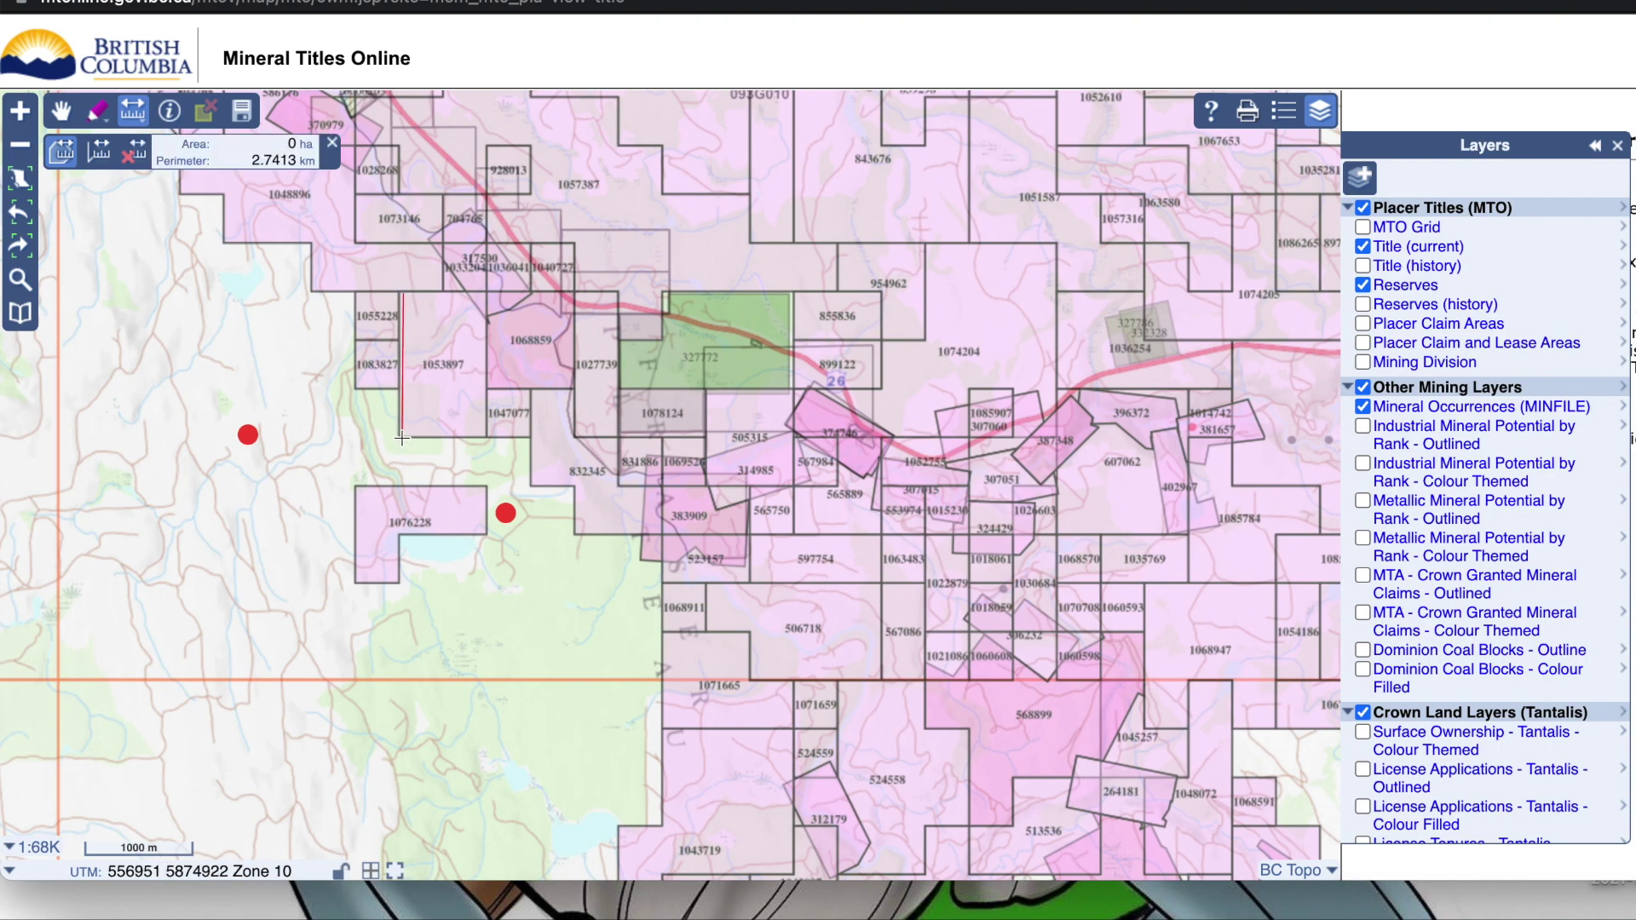
click(401, 438)
click(488, 438)
double_click(488, 371)
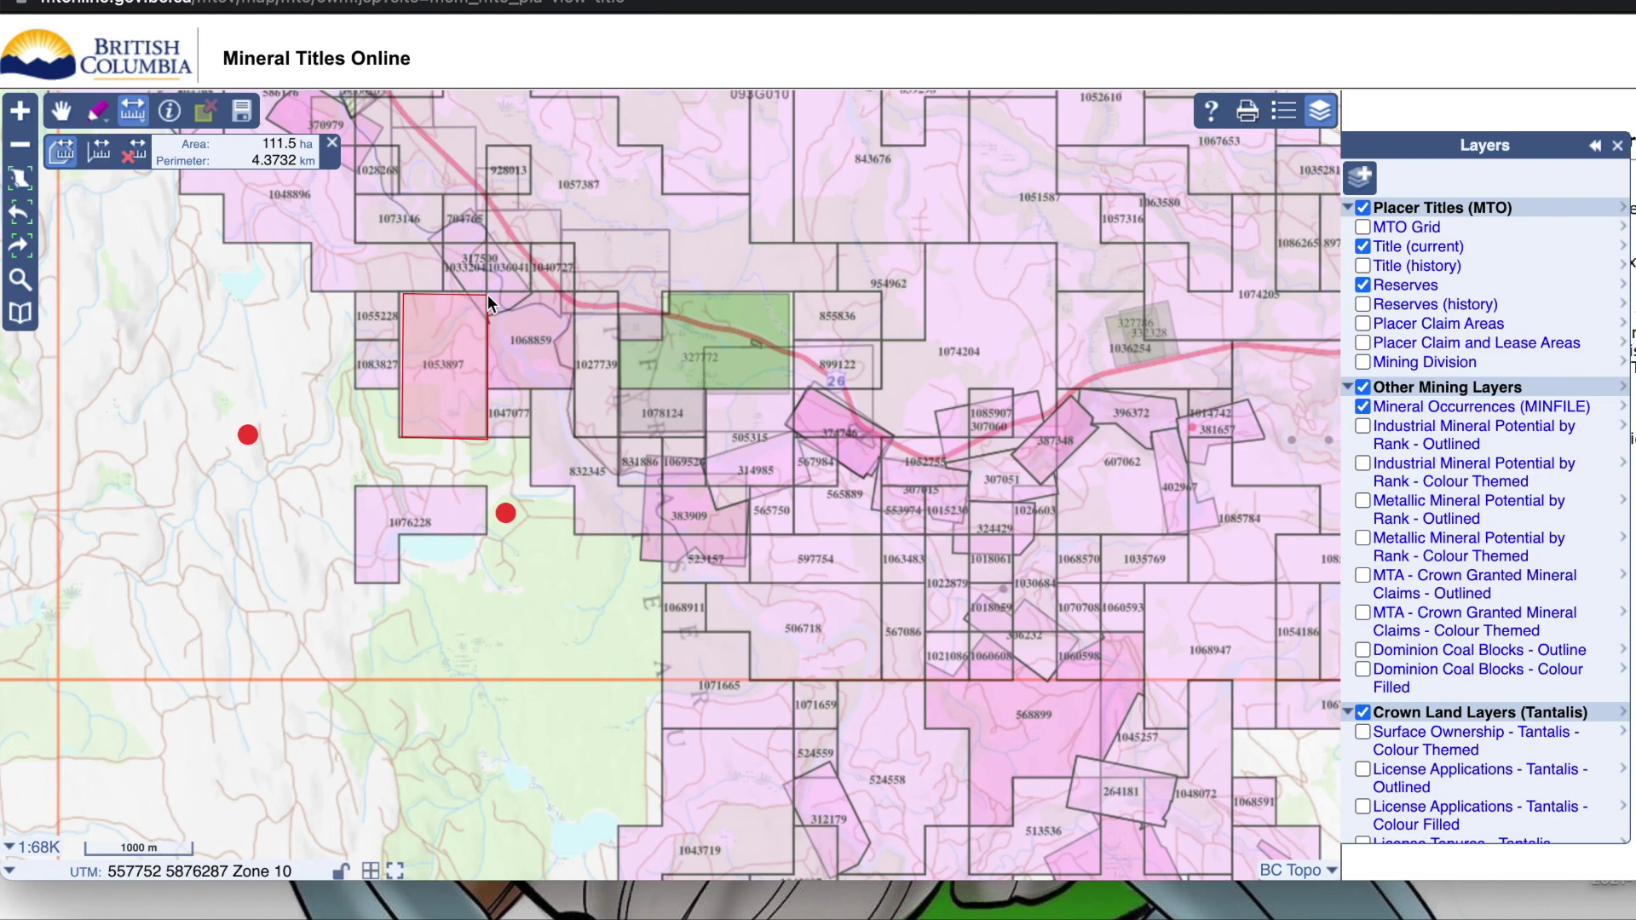
click(488, 295)
click(330, 151)
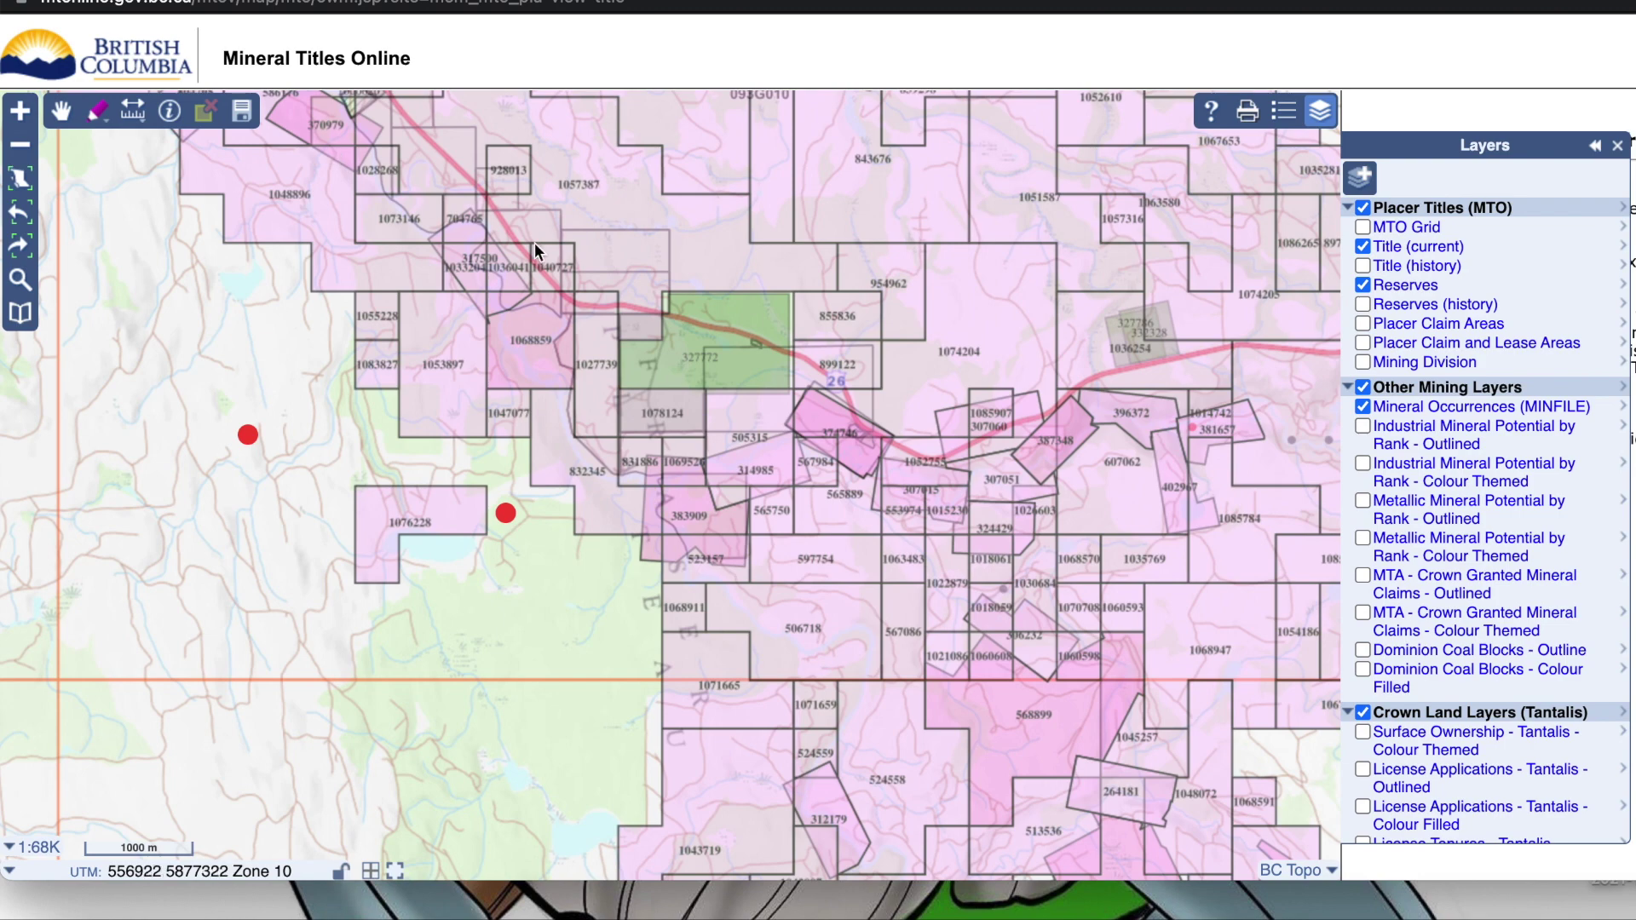
Zoom the map out to the 1:1M regional view around Quesnel.
scroll(654, 314, down, 3)
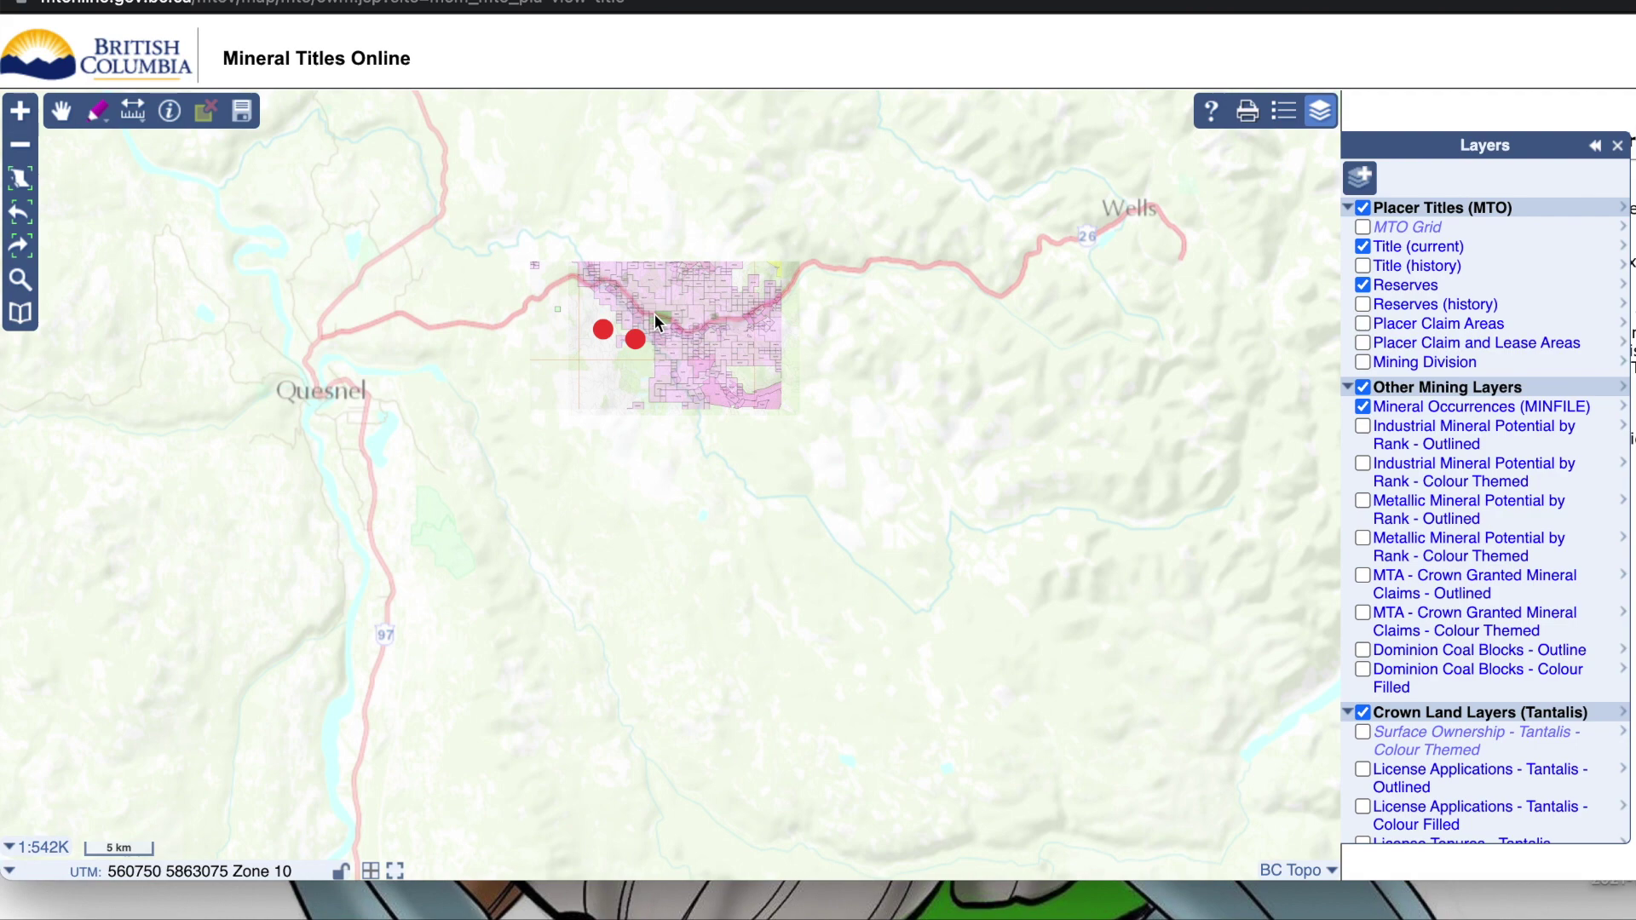
scroll(654, 314, down, 1)
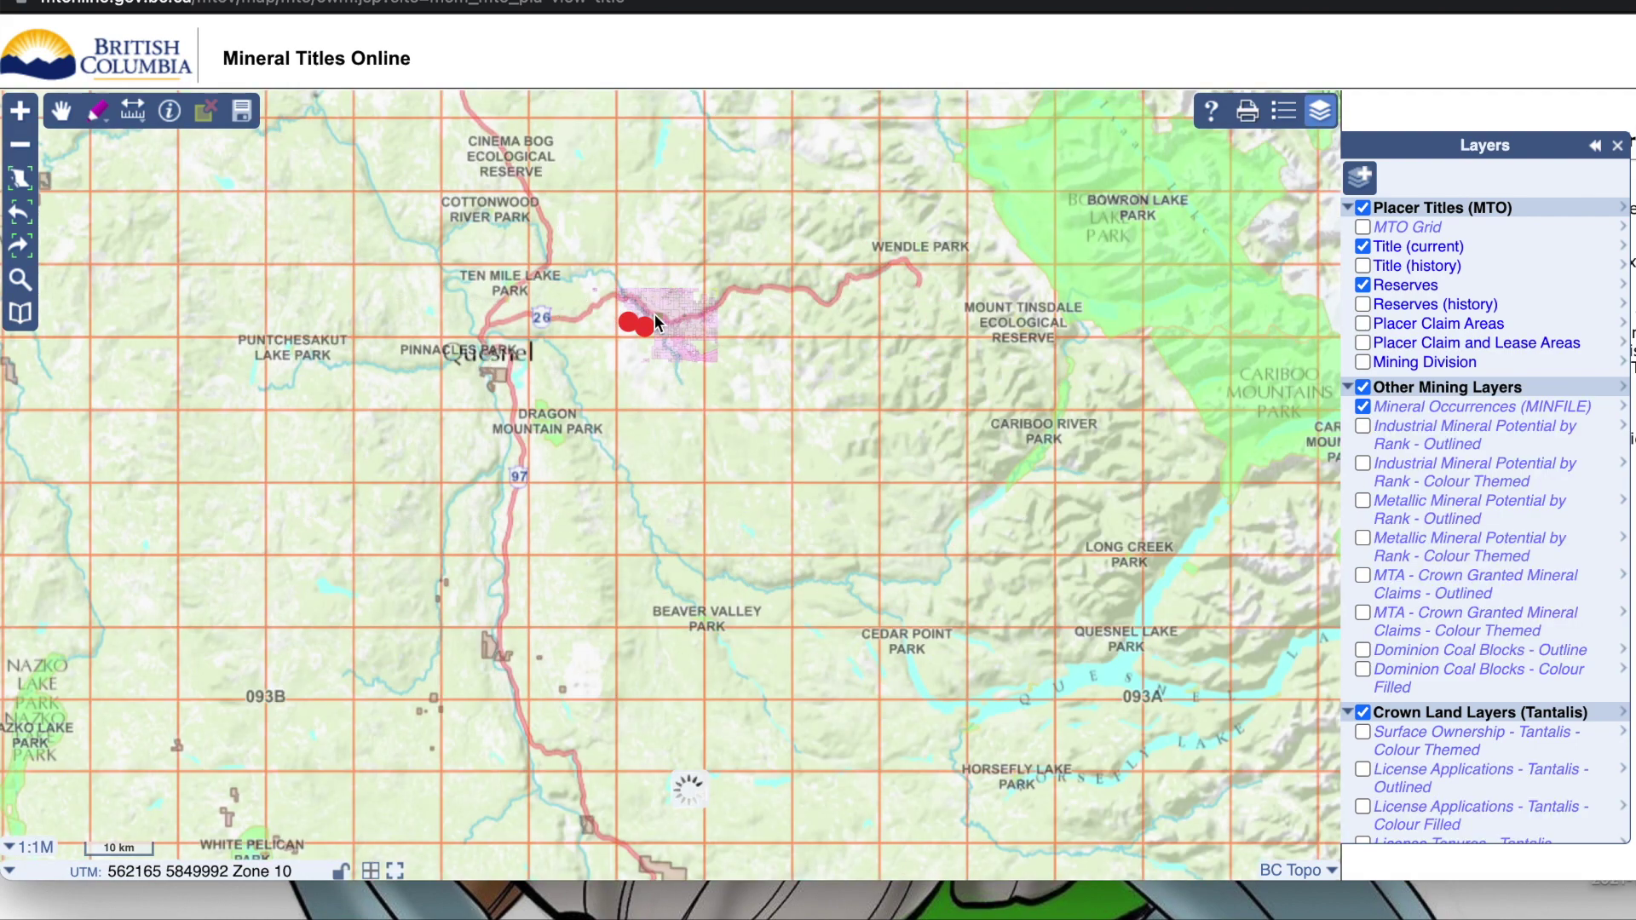